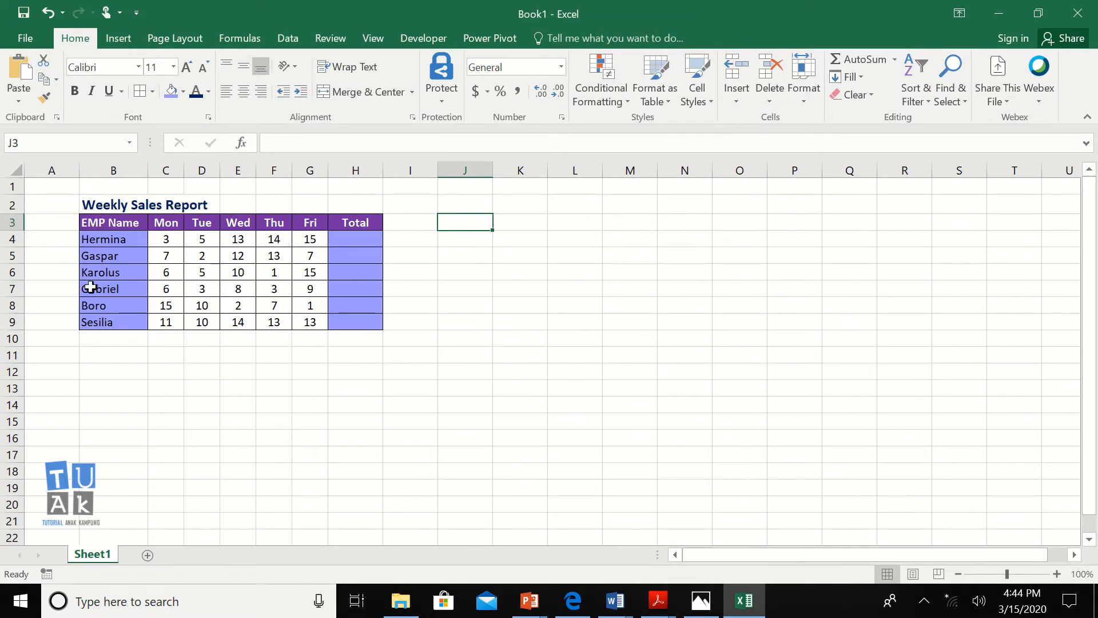
Sum the Mon to Fri sales in H4 with AutoSum and fill the formula down the Total column to H9.
click(354, 239)
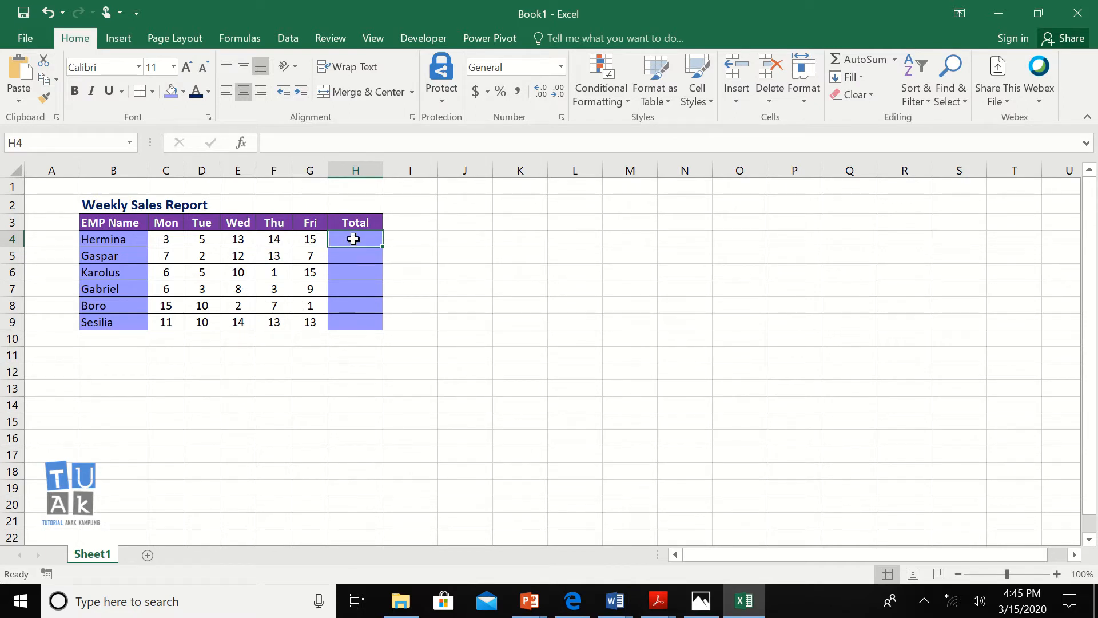
click(852, 58)
key(Return)
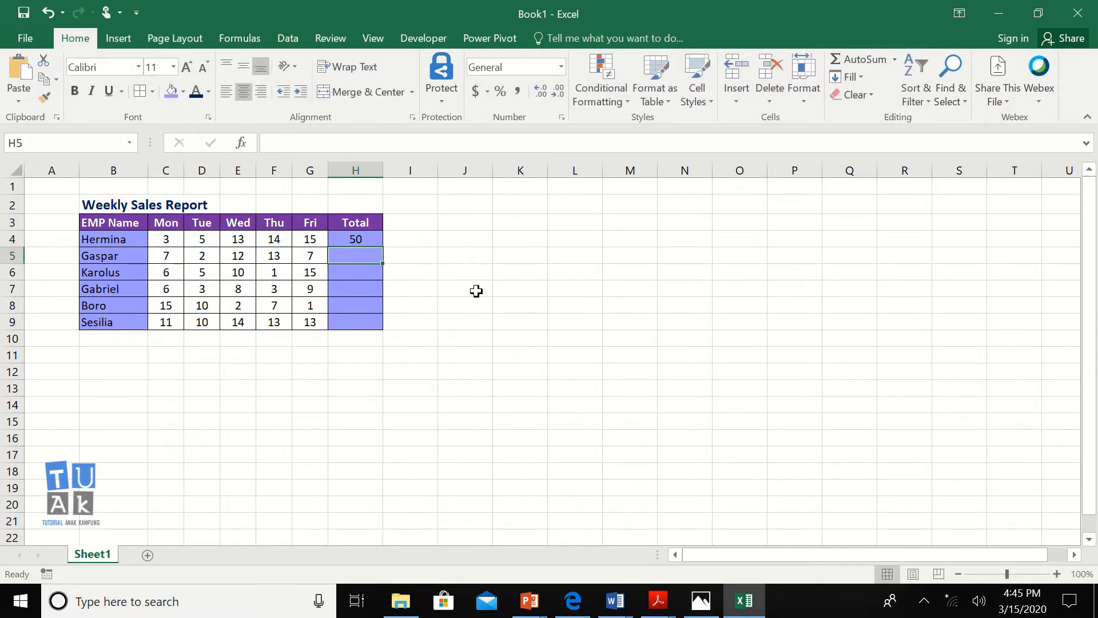
click(363, 240)
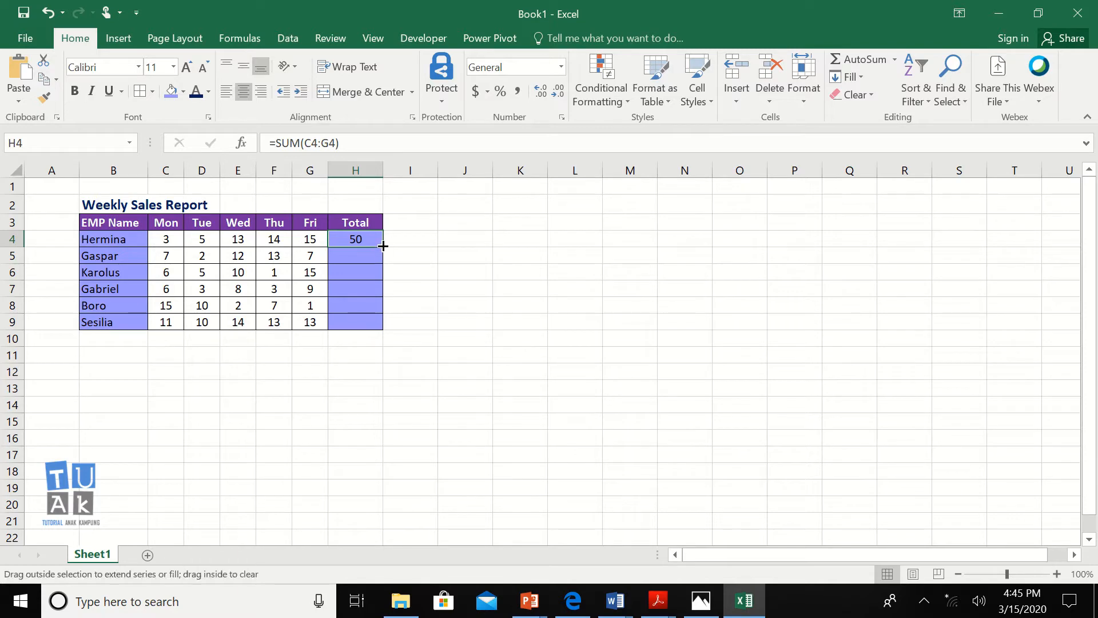
double_click(383, 246)
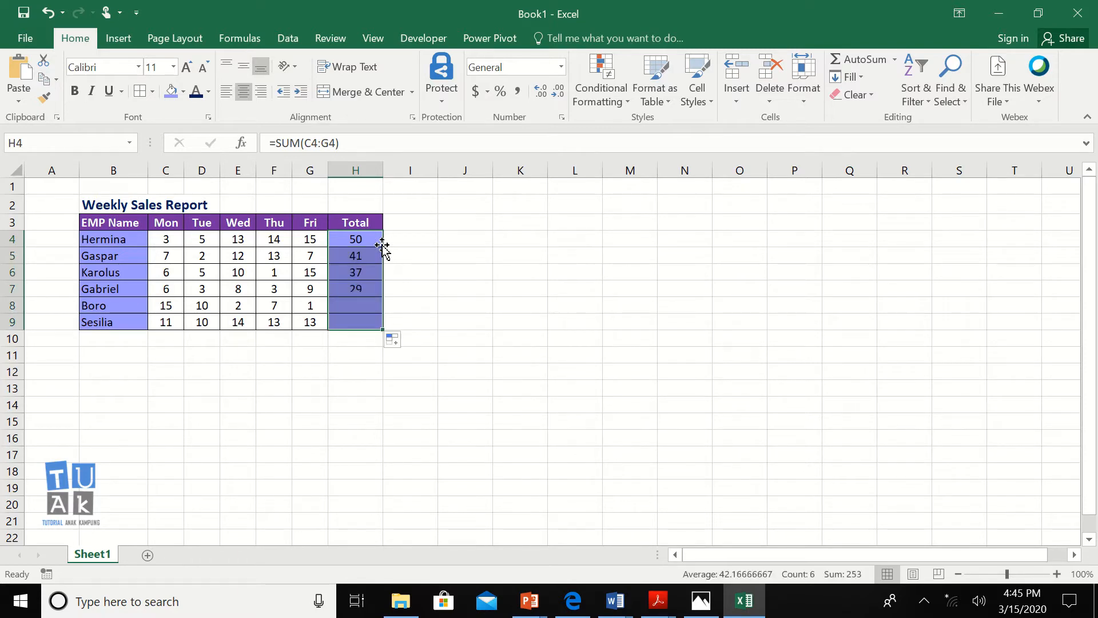
click(475, 321)
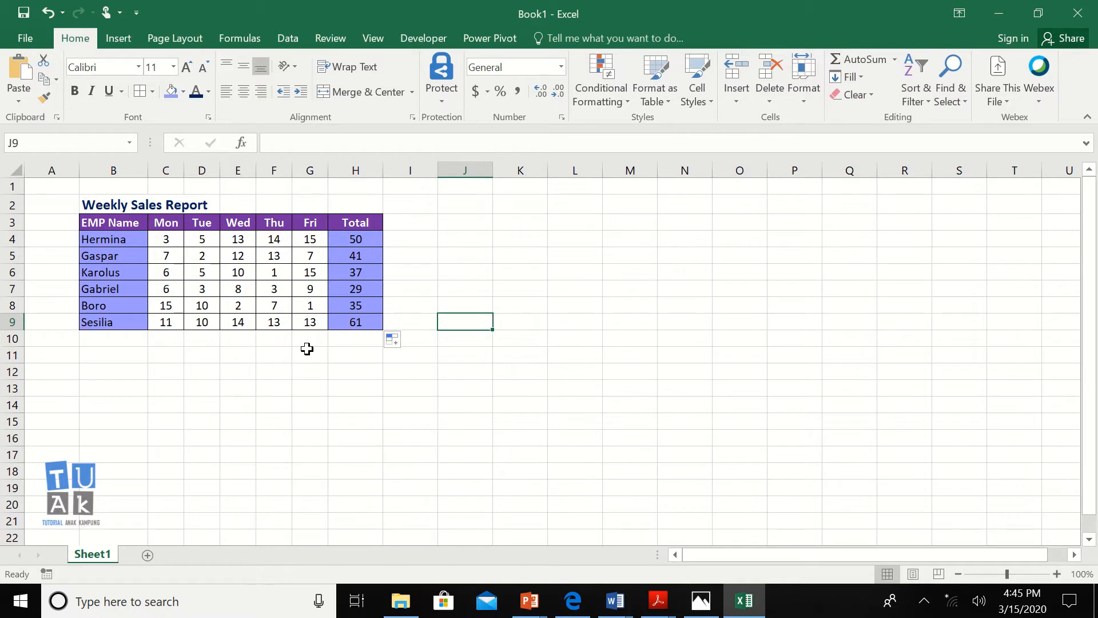
Add the header "Bottom line" in I3 and autofit the width of column I.
click(418, 222)
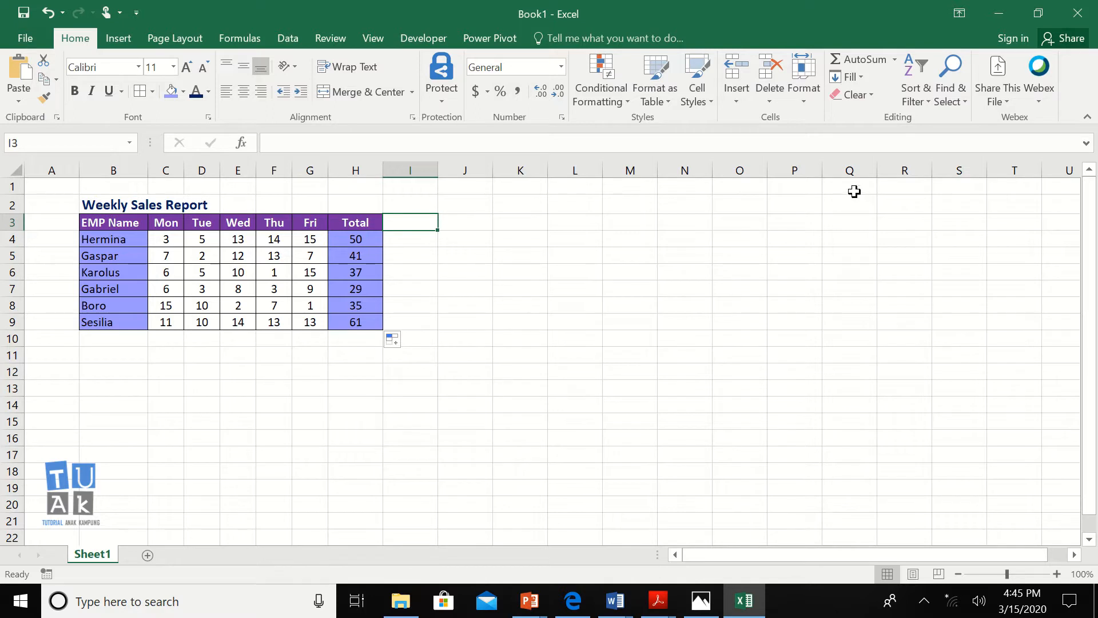
text(Bottom line)
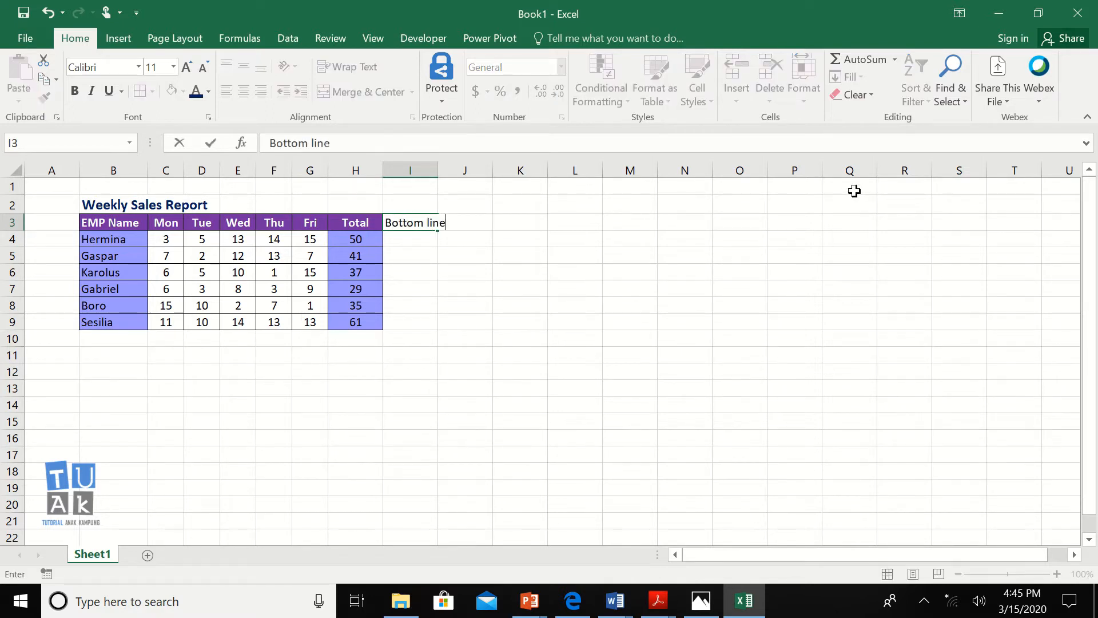
key(Return)
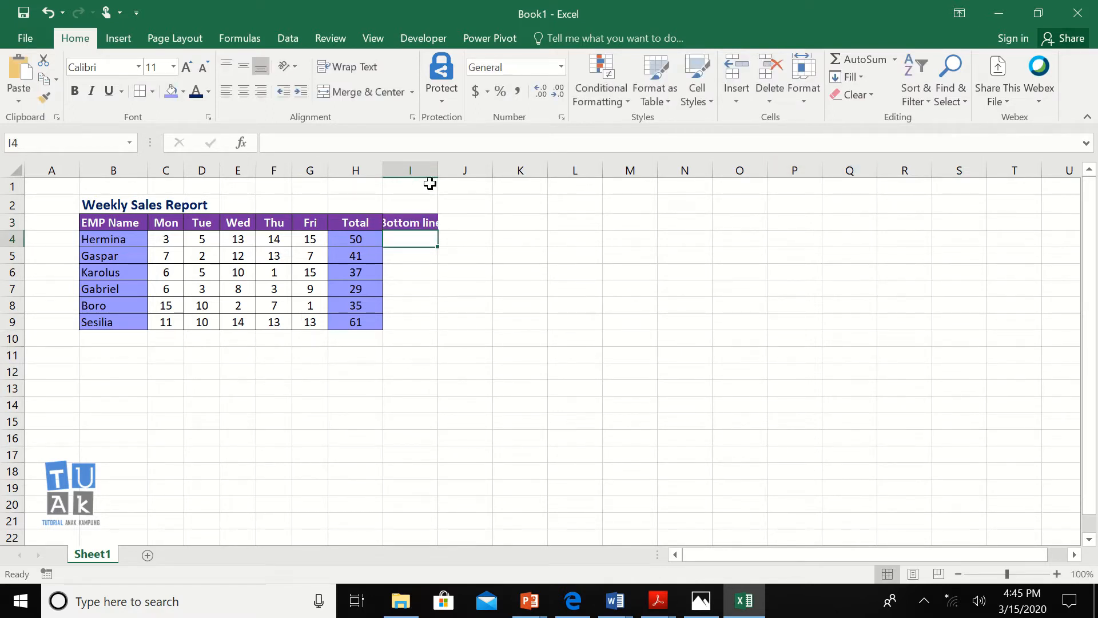
double_click(436, 166)
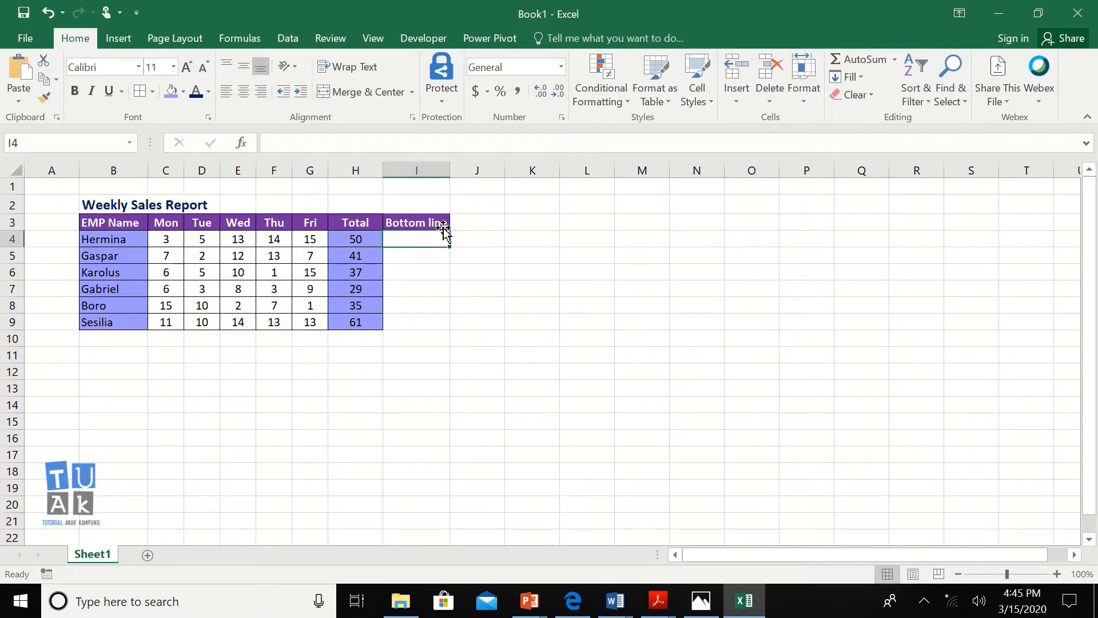
Enter 0 in I4 and fill it down the Bottom line column to I9.
text(0)
key(Return)
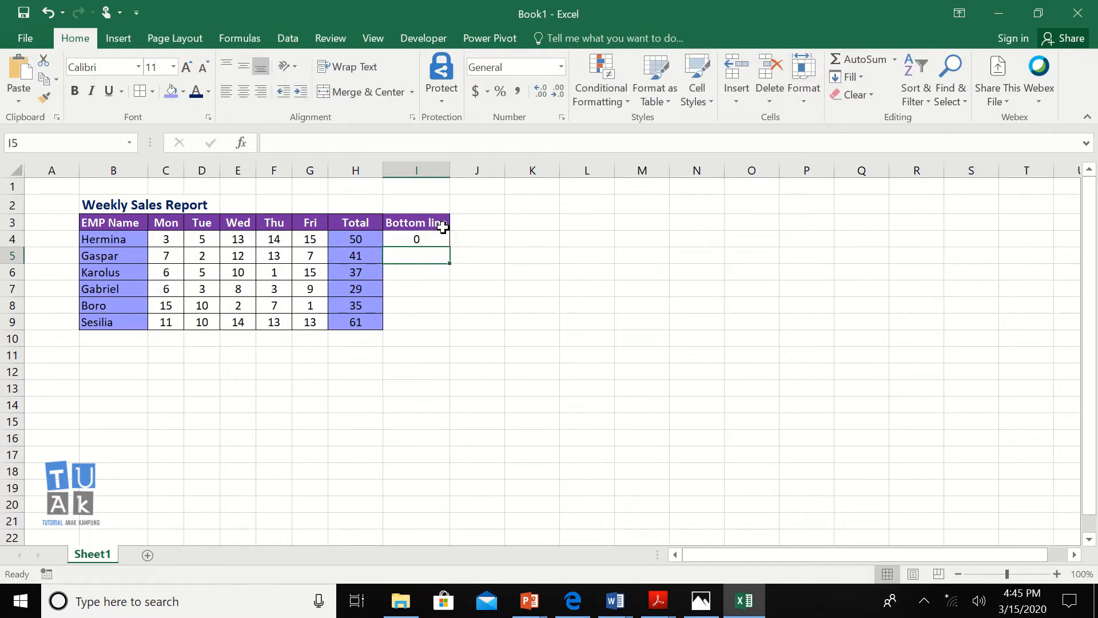
click(441, 239)
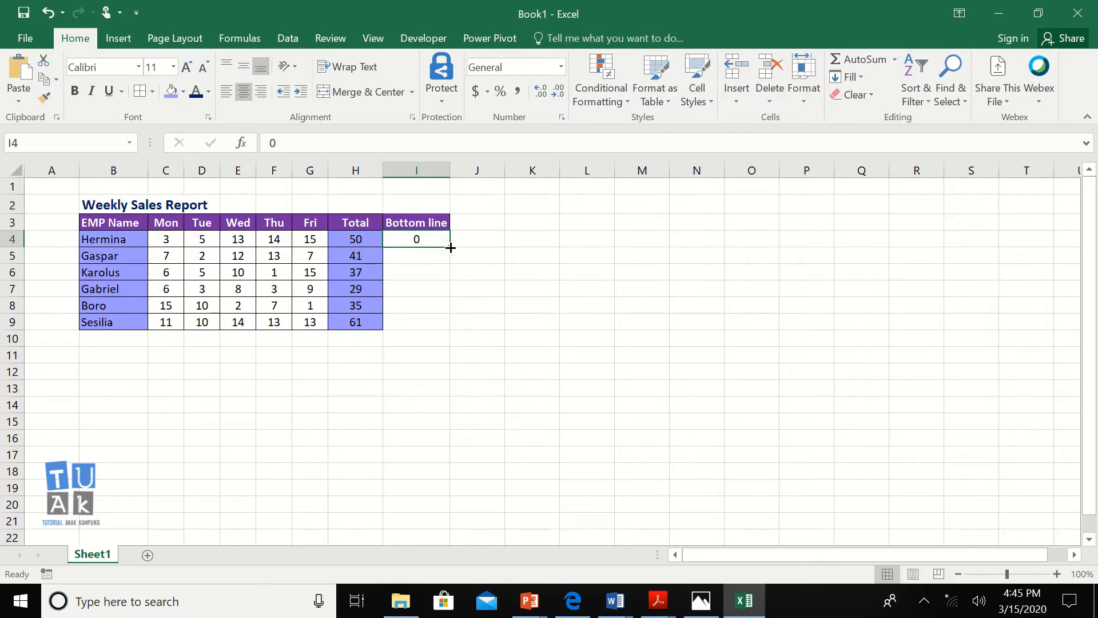
double_click(451, 247)
drag(437, 215, 432, 326)
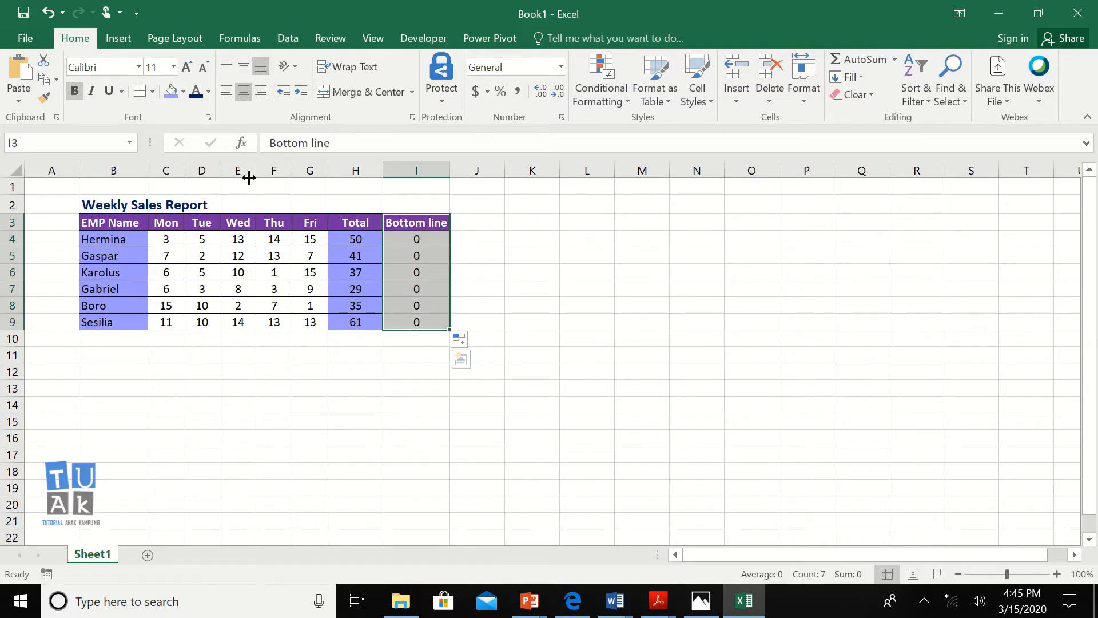
Hide the worksheet gridlines.
click(613, 306)
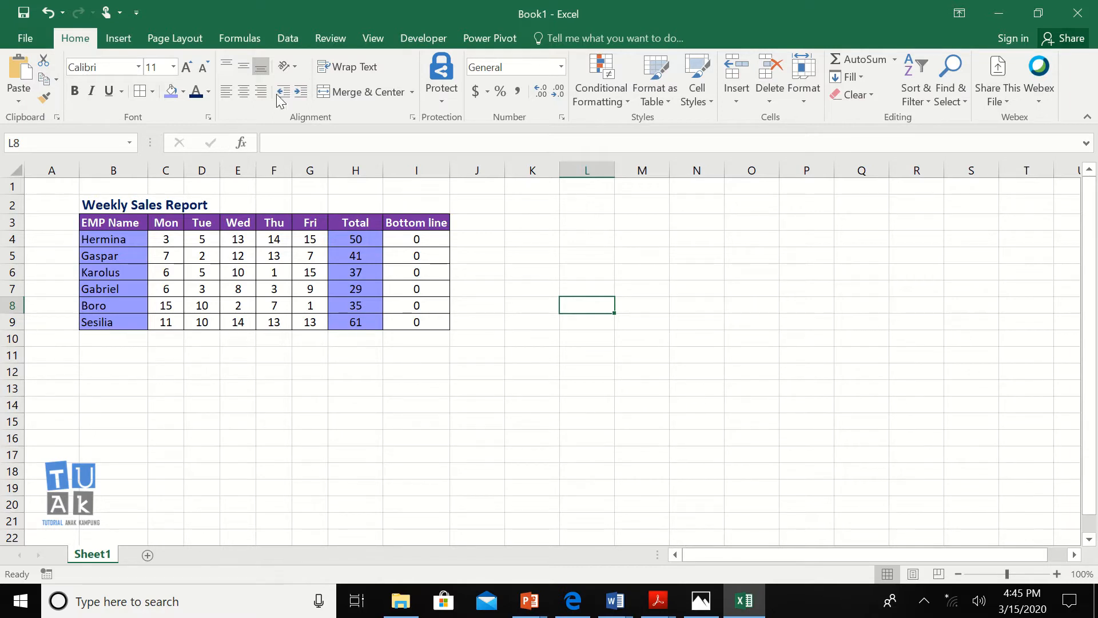
click(378, 37)
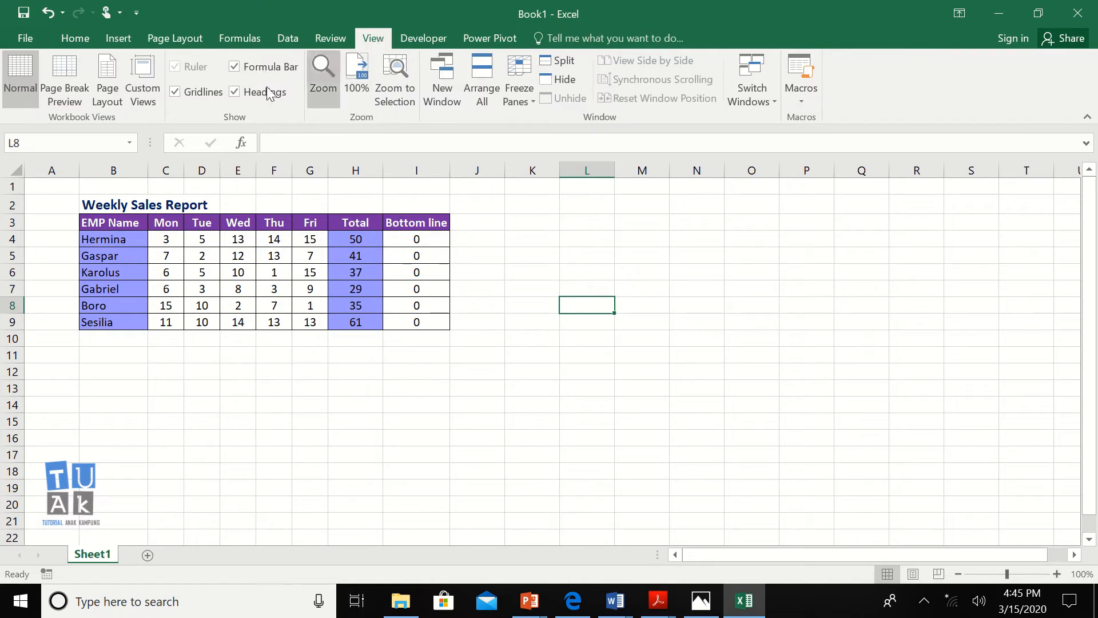
click(191, 93)
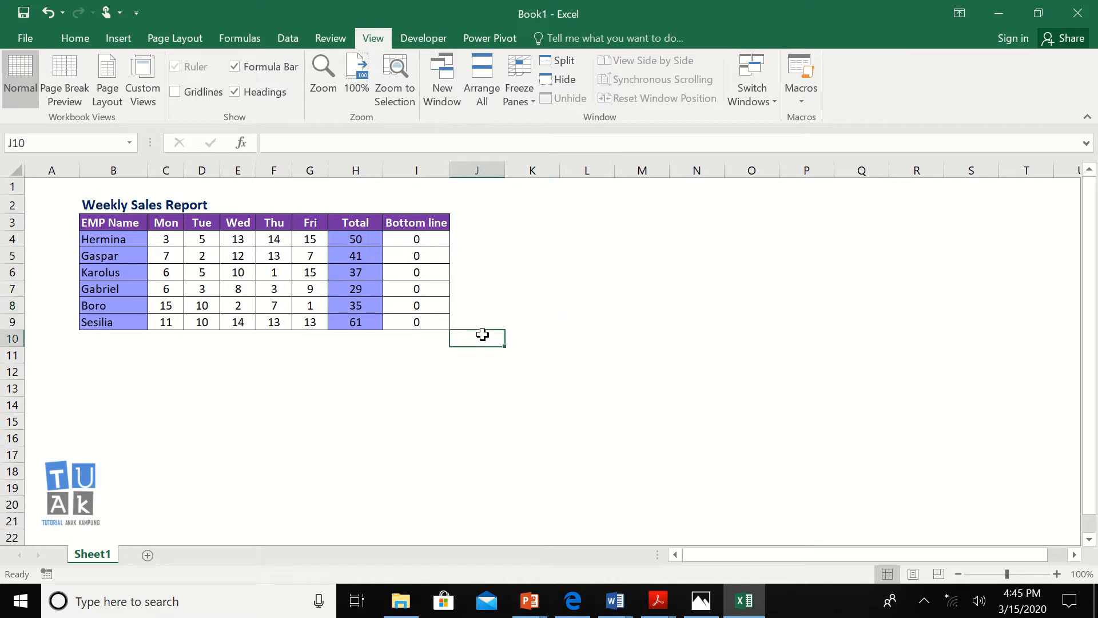
Insert the recommended Clustered Column chart for B3:I9 and place it beside the table, starting in column J.
click(91, 220)
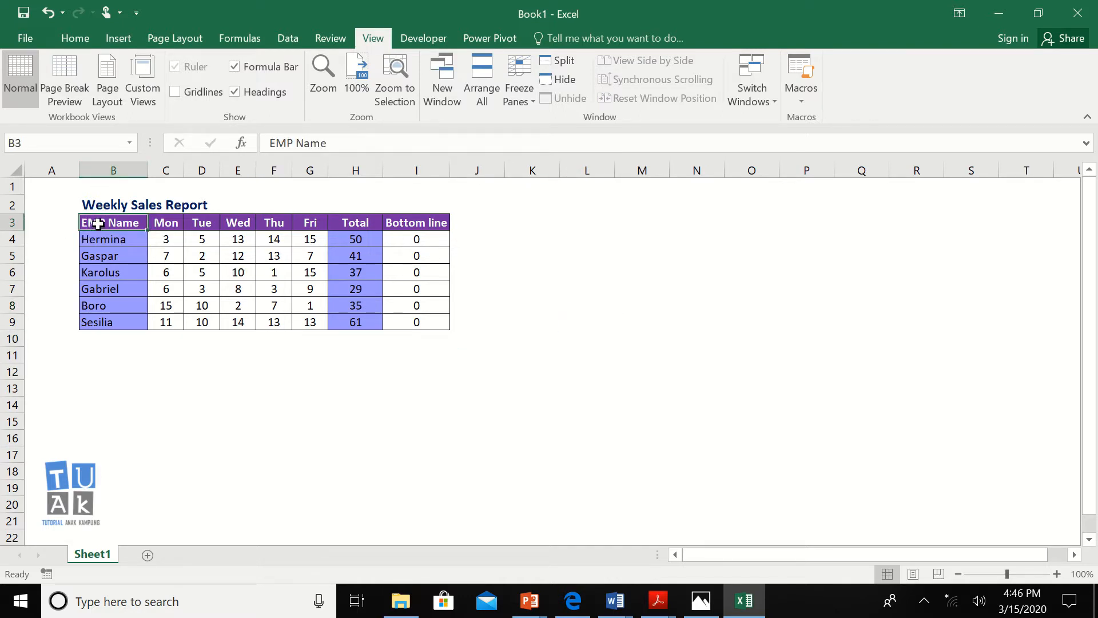
drag(98, 223, 421, 328)
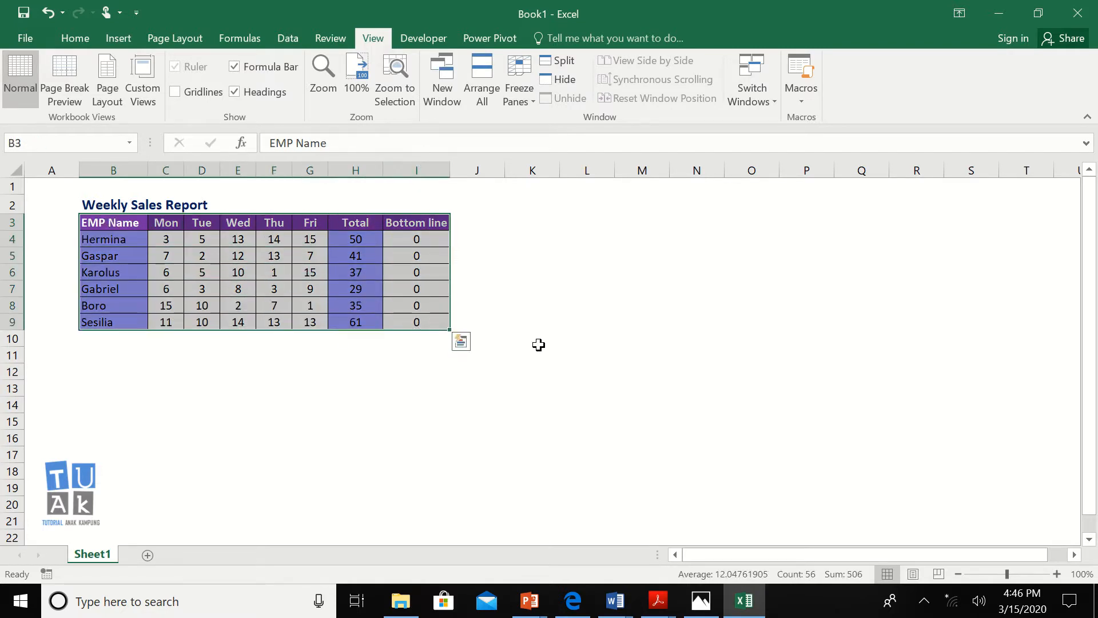
click(124, 39)
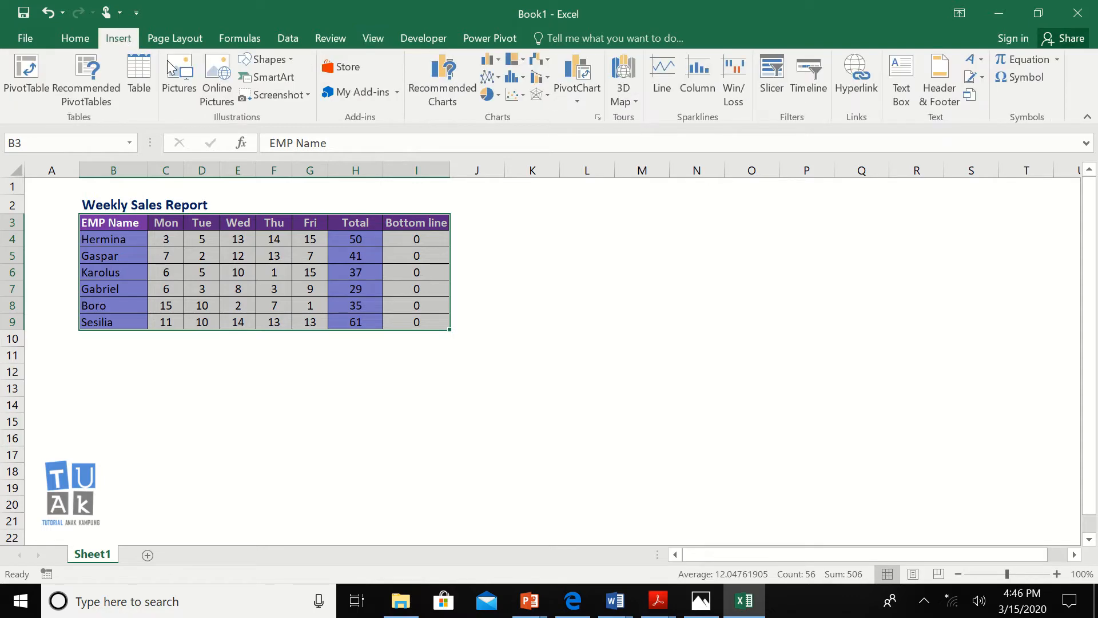
click(597, 118)
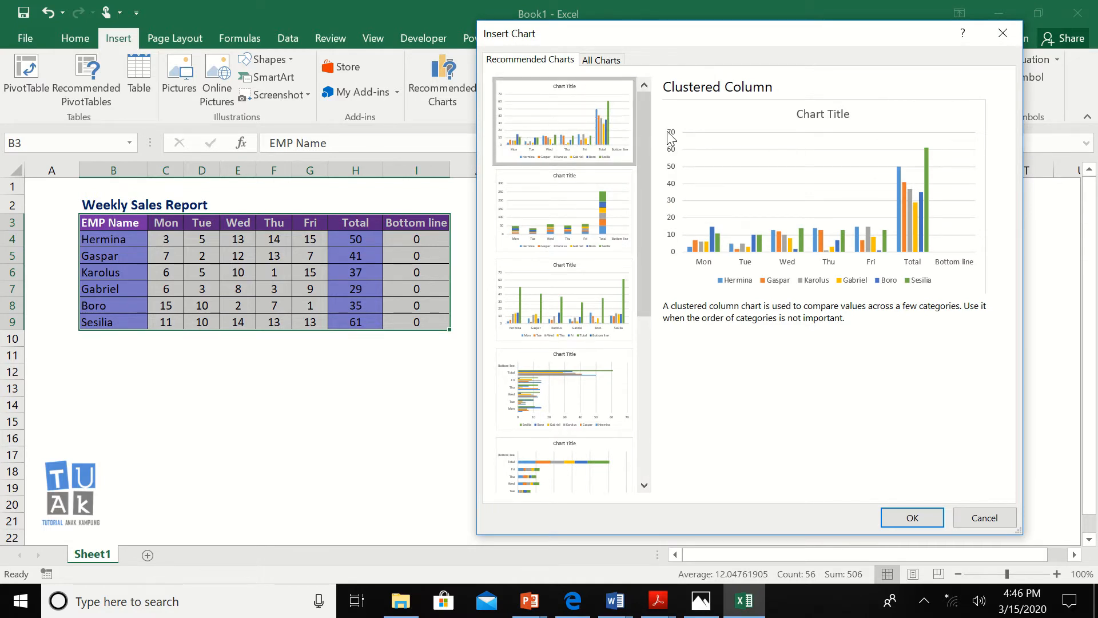
click(890, 516)
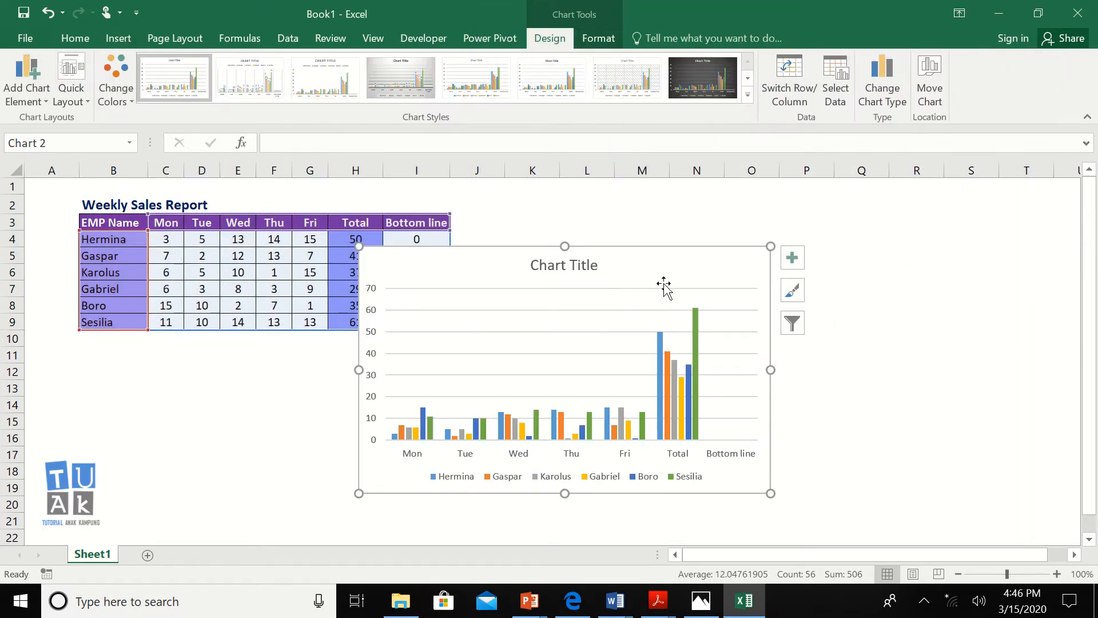
drag(656, 267, 776, 237)
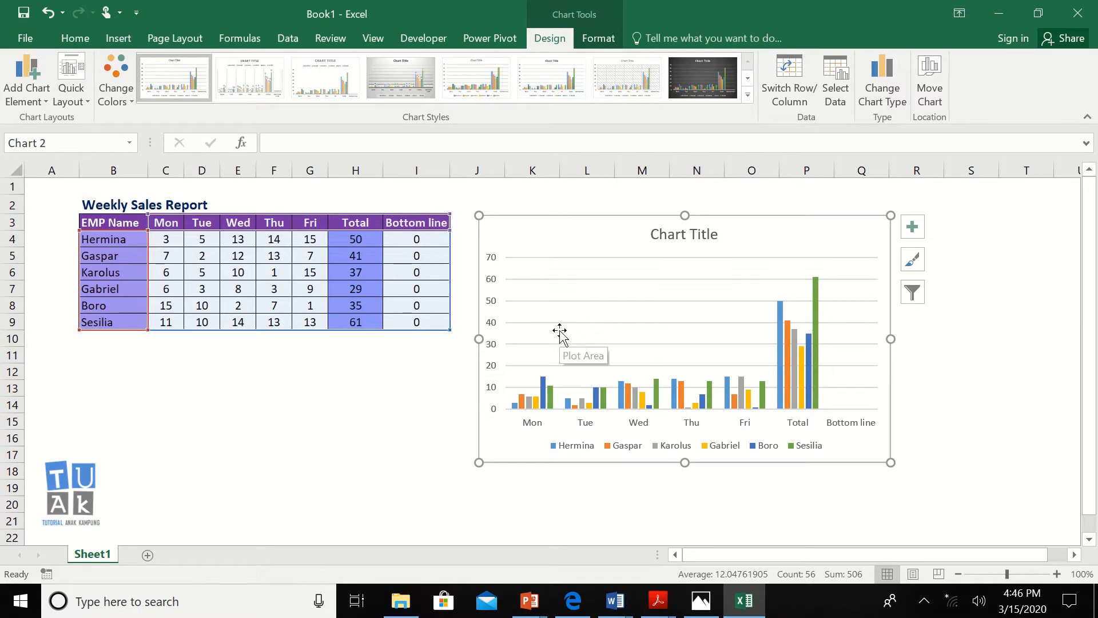
Replace the chart's placeholder title with "Weekly Sales Report".
click(674, 234)
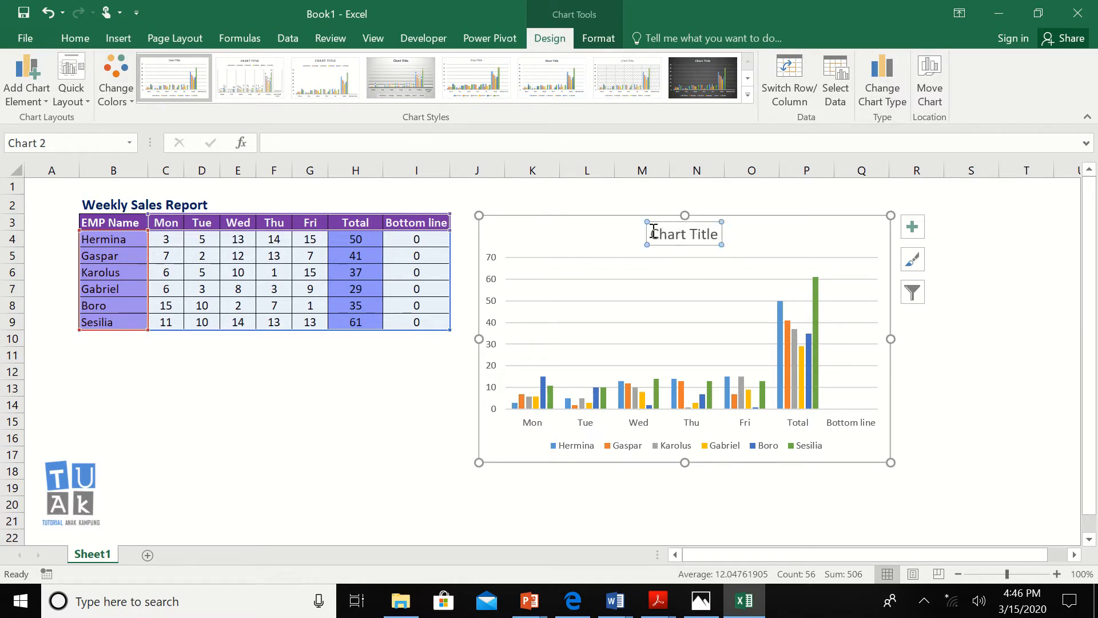
drag(653, 231, 702, 239)
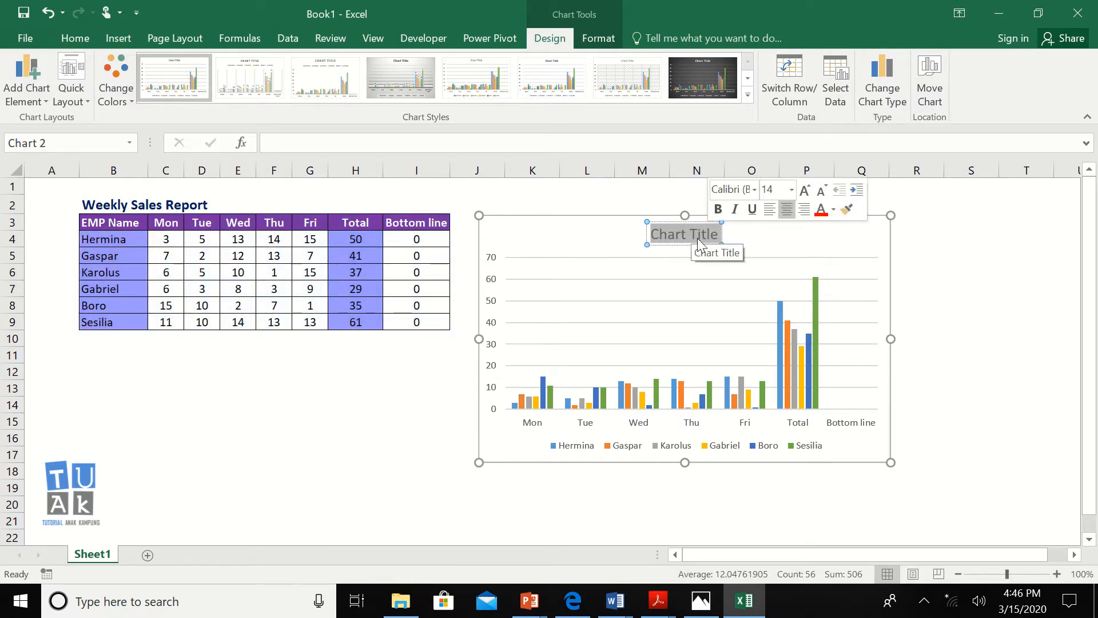
text(W)
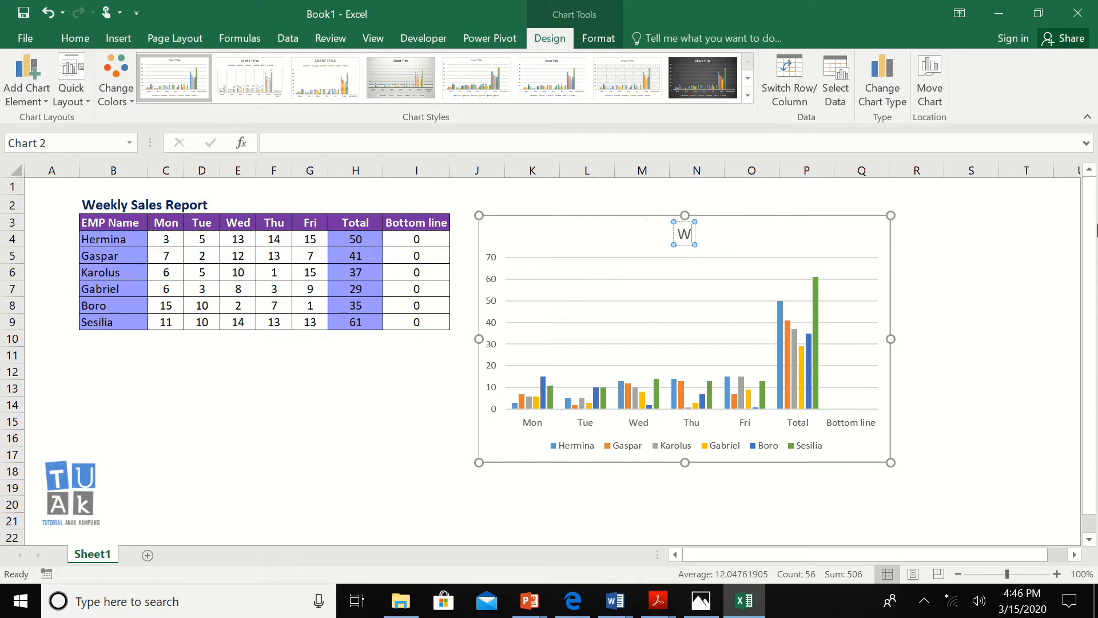
text(eekly Sales Report)
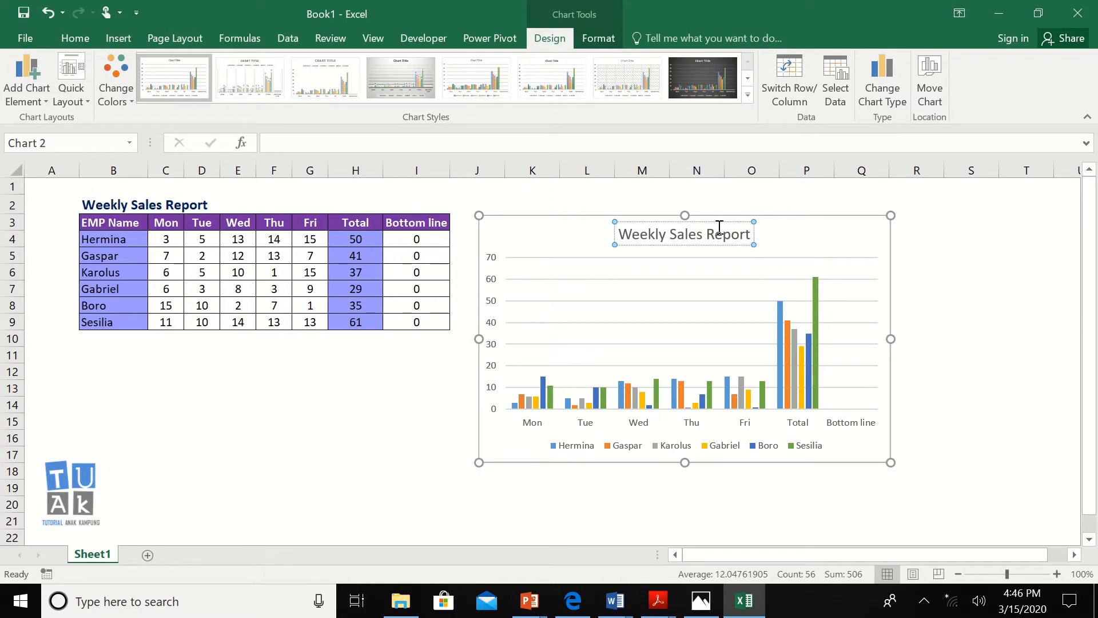
Format the chart title as bold black text.
click(716, 246)
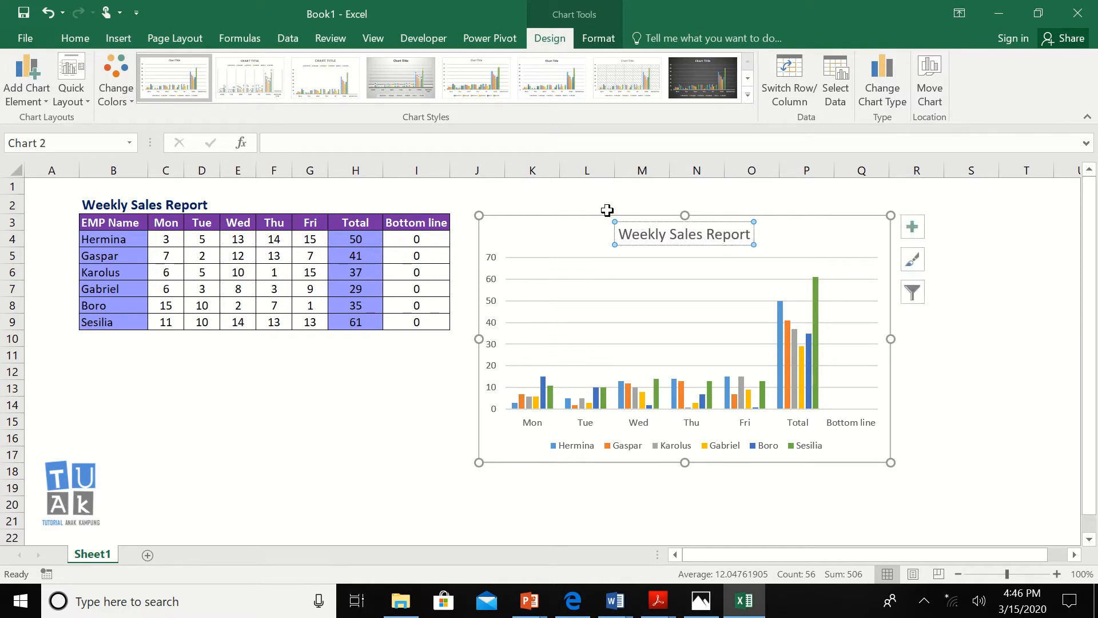
click(79, 39)
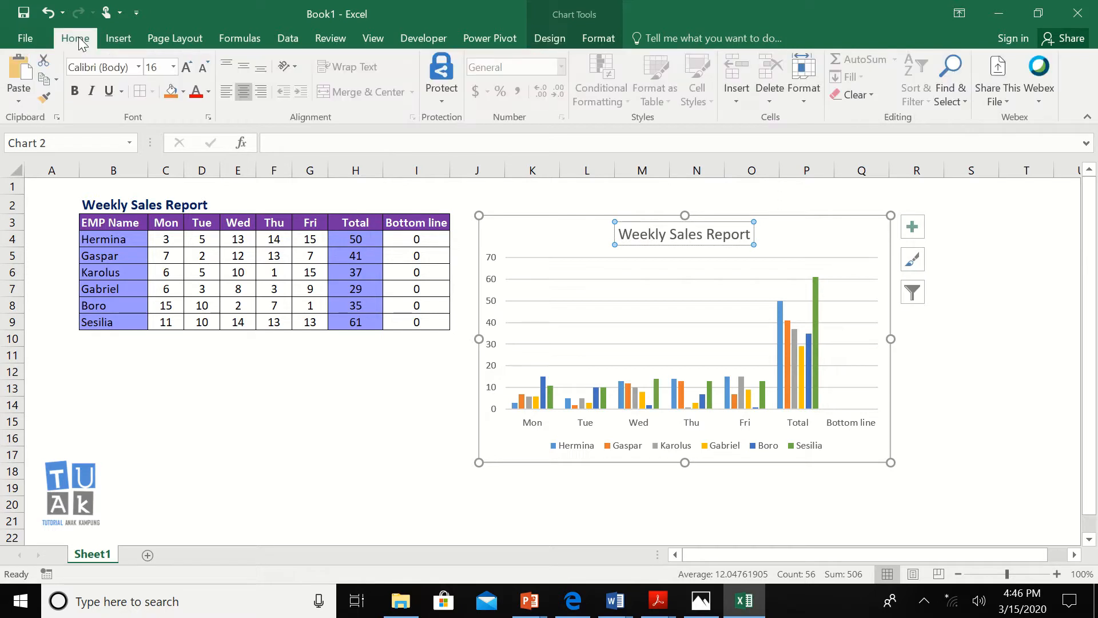
click(74, 91)
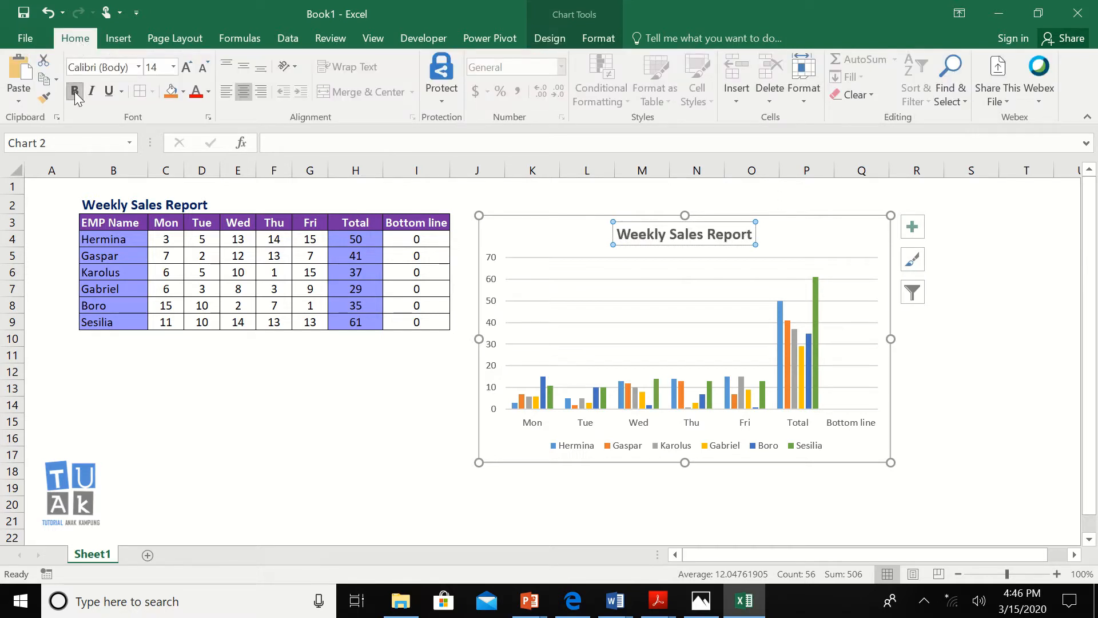
click(208, 91)
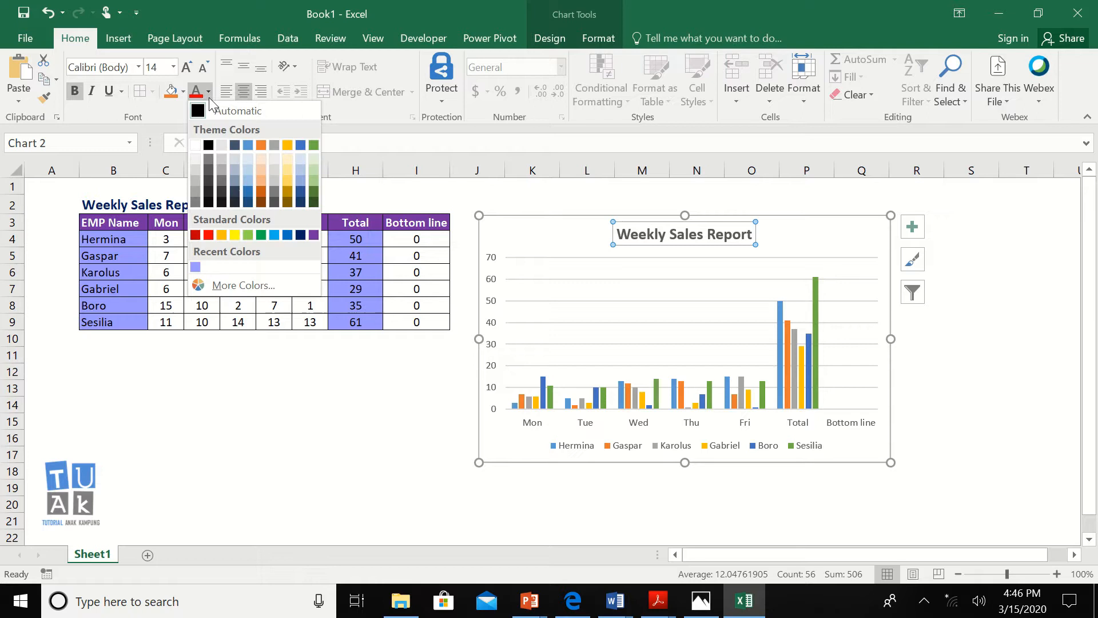
click(209, 145)
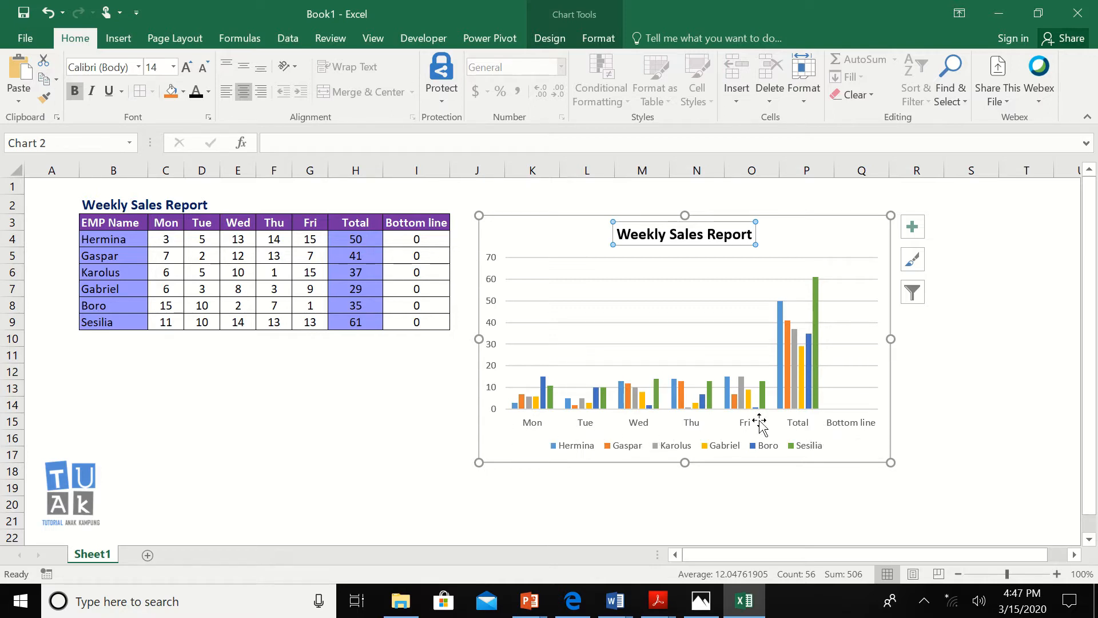
Make the chart's horizontal axis labels and legend text bold and black.
click(832, 426)
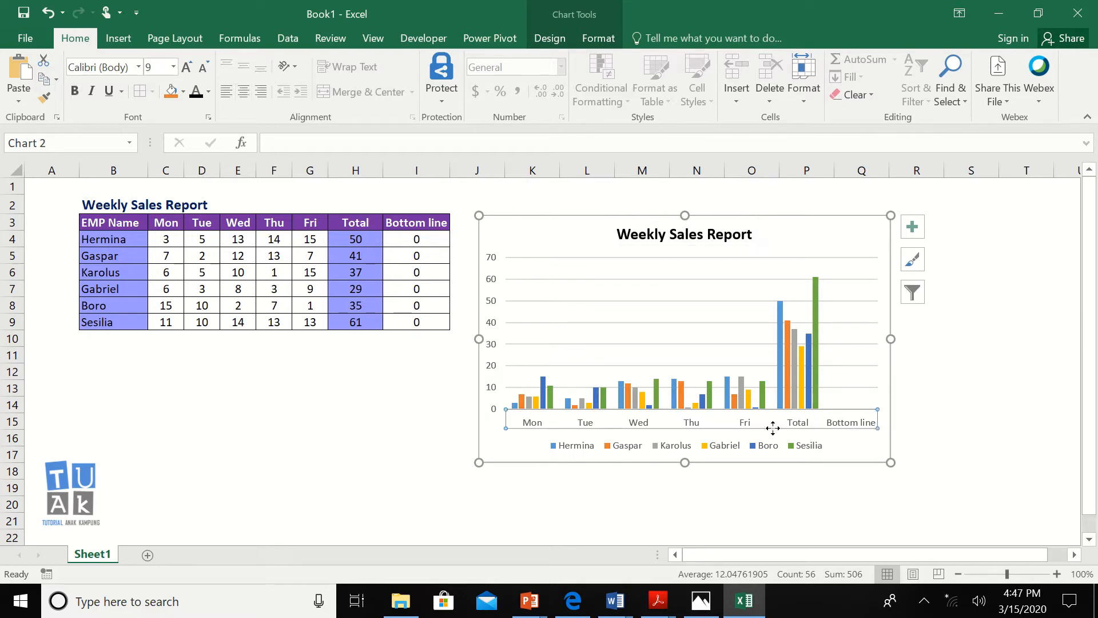
click(74, 90)
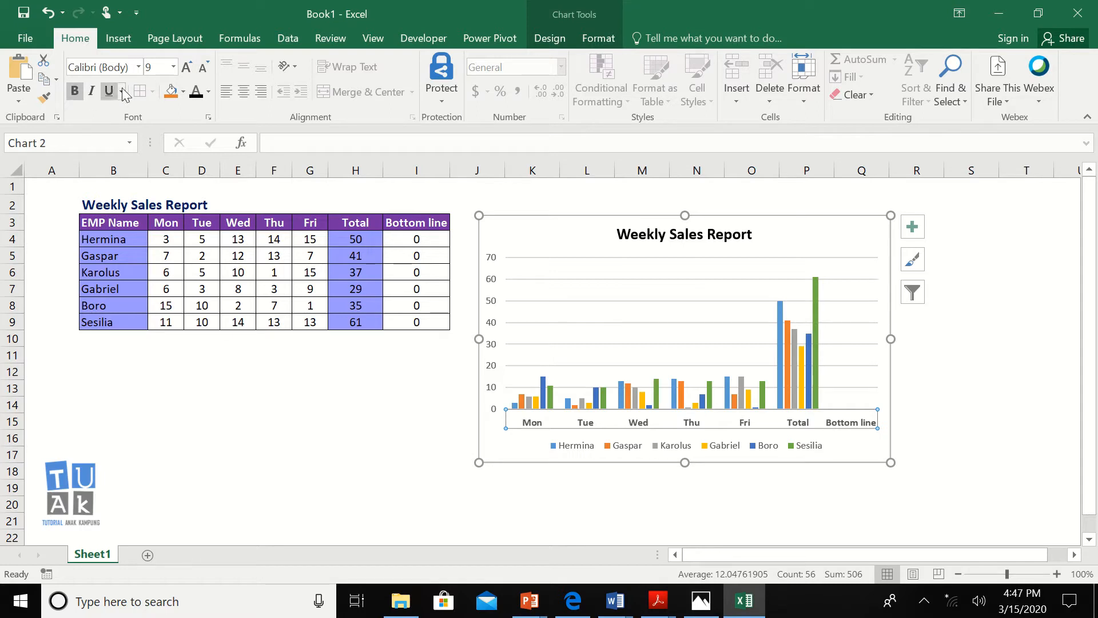
click(643, 445)
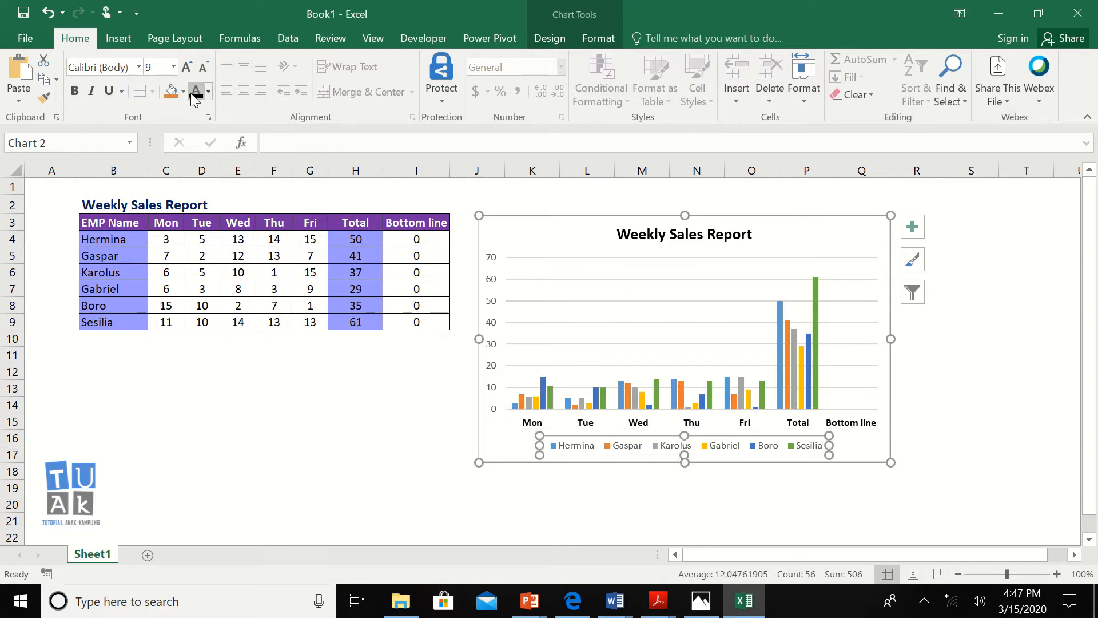
click(74, 90)
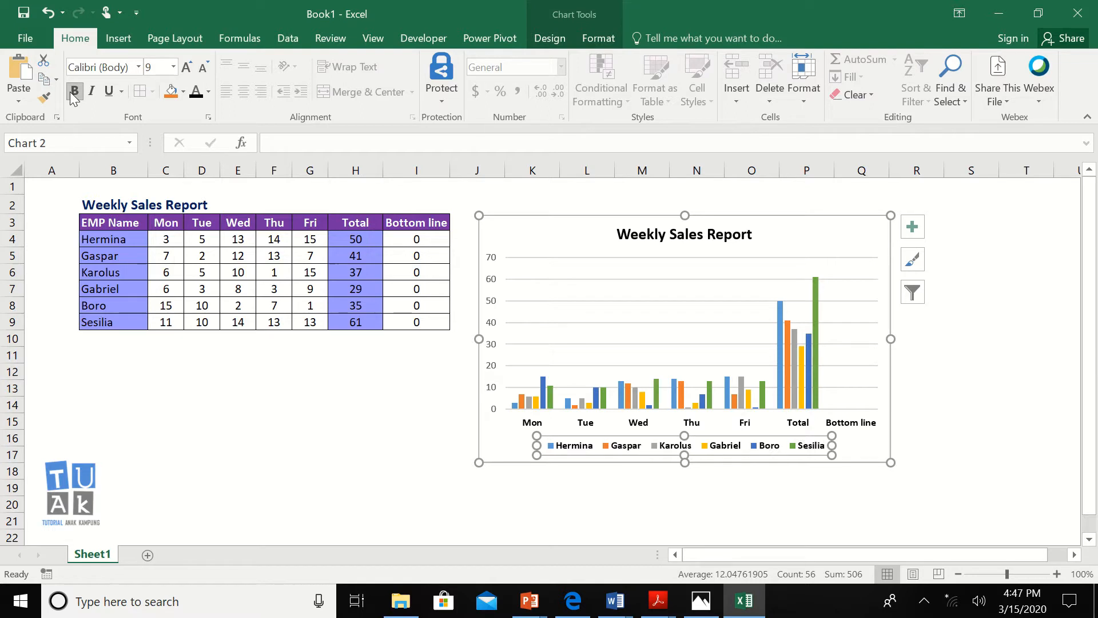
click(961, 454)
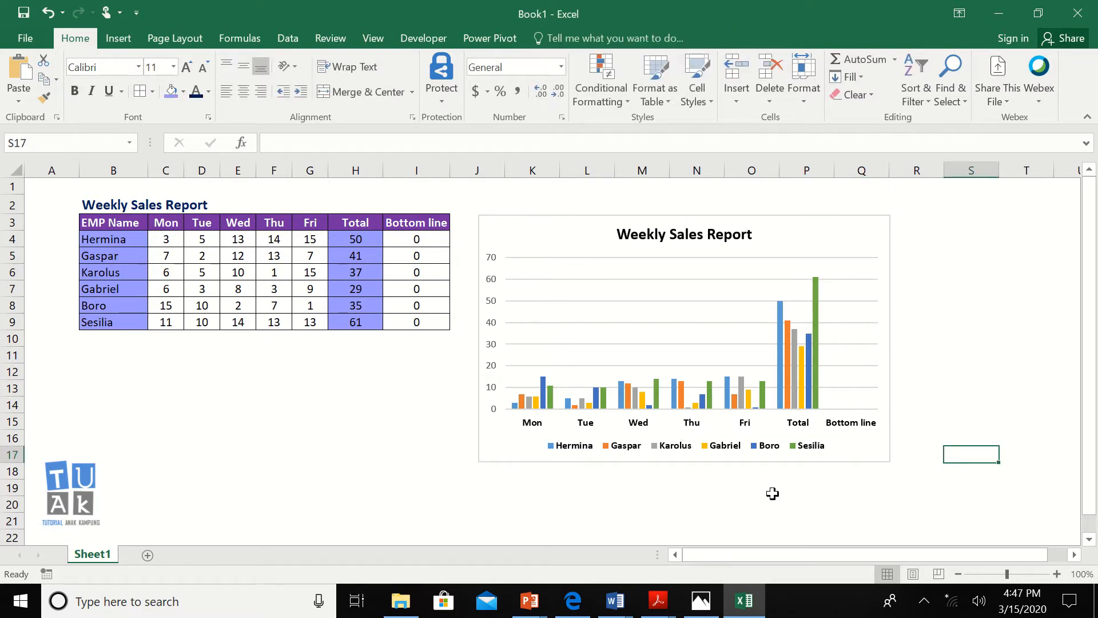
Switch the rows and columns of the chart's source data so employee names form the horizontal axis.
click(911, 305)
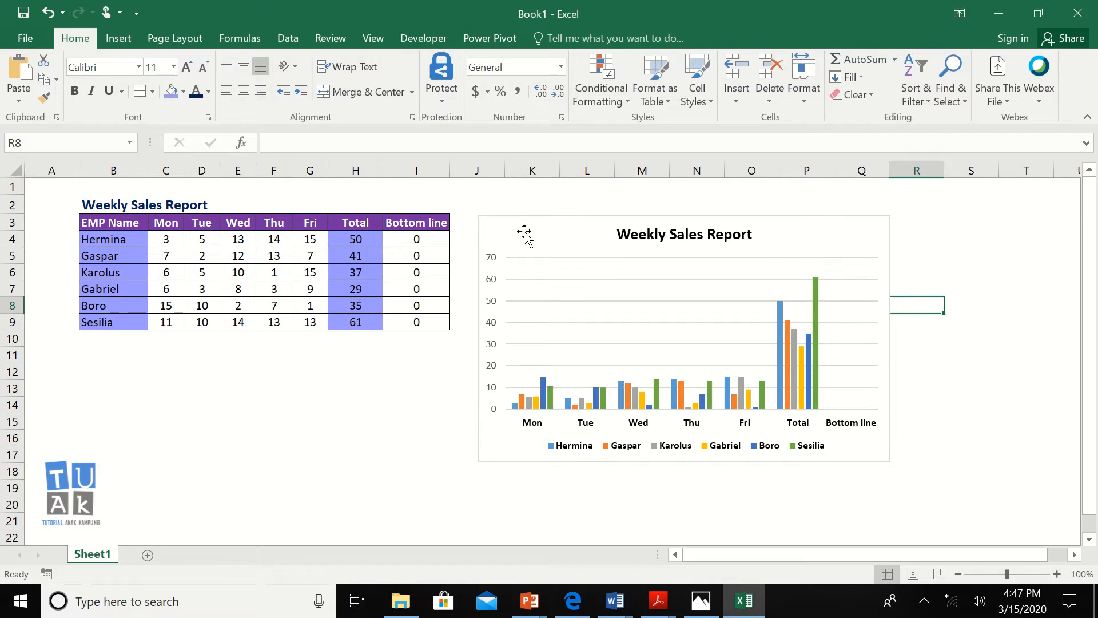
click(854, 239)
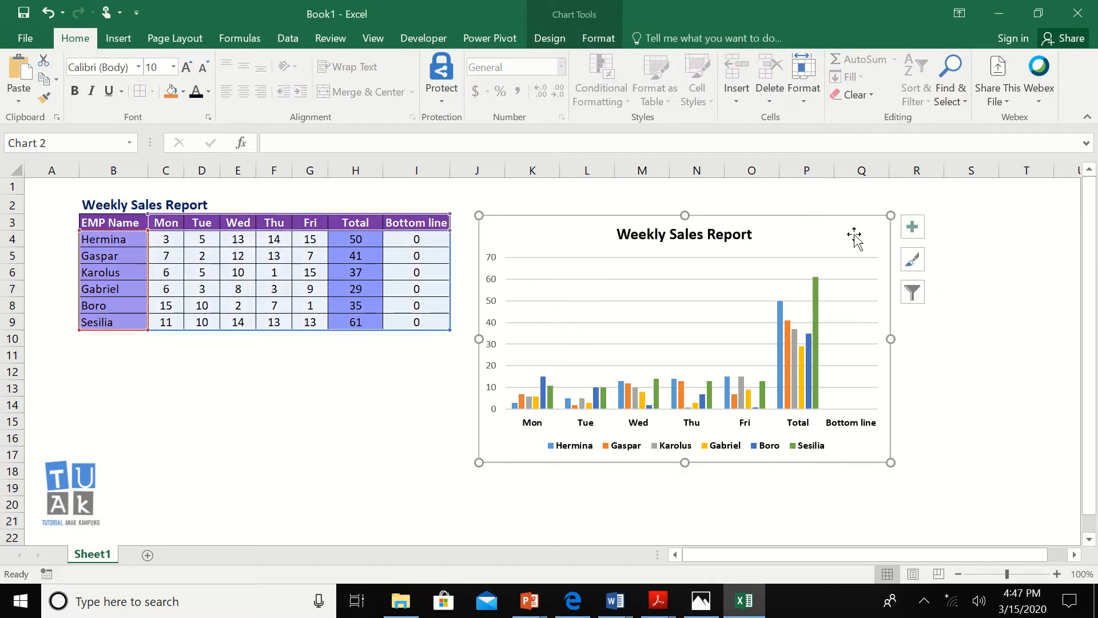
right_click(854, 236)
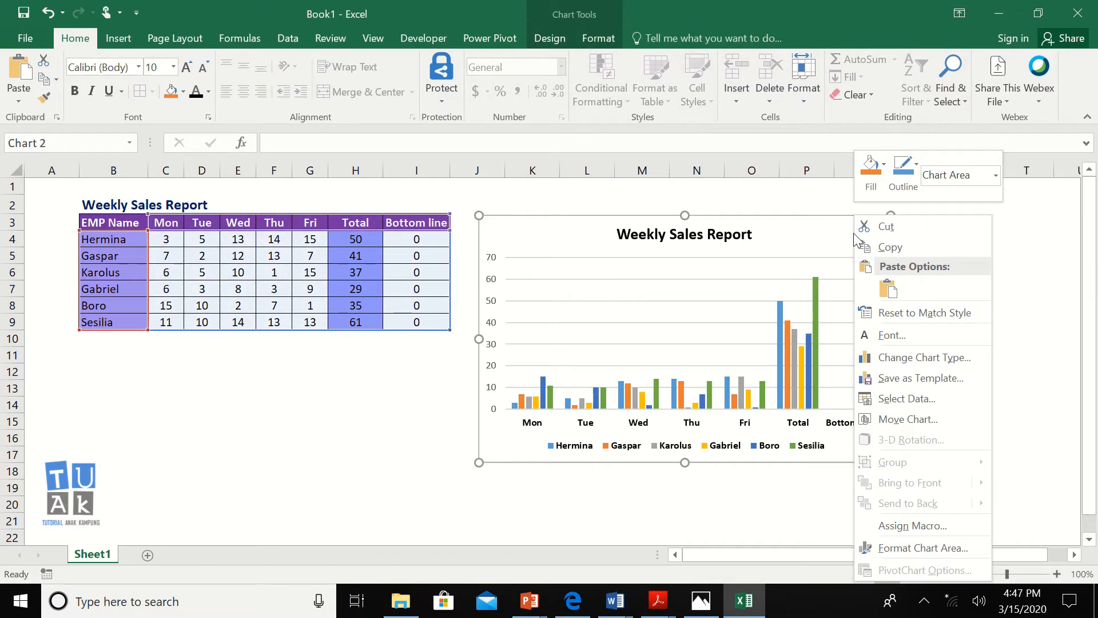
click(890, 397)
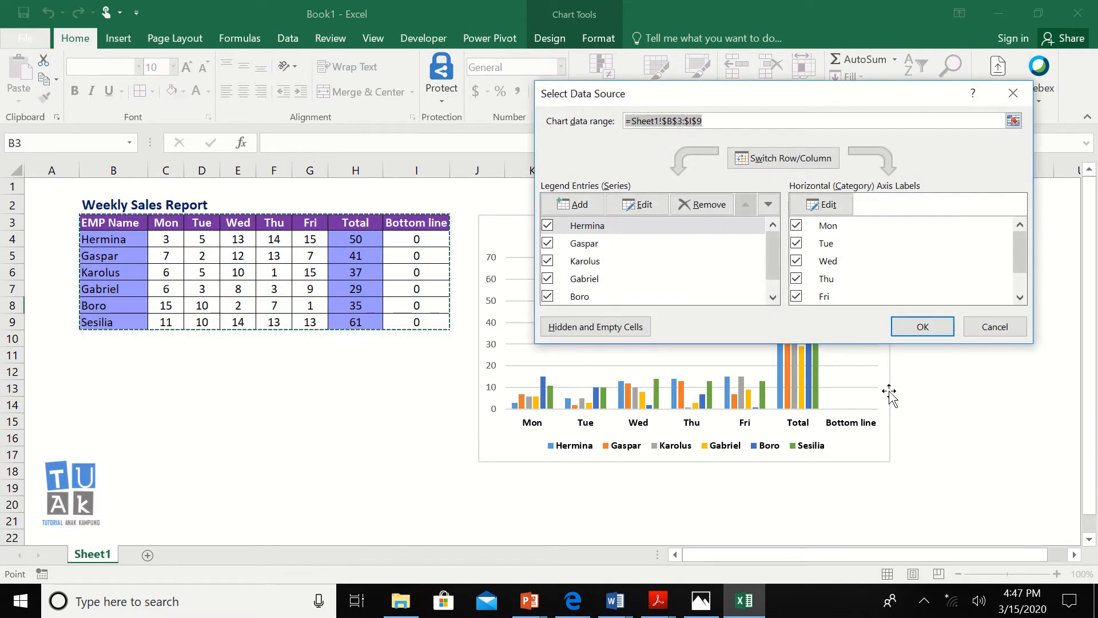
drag(824, 102, 277, 189)
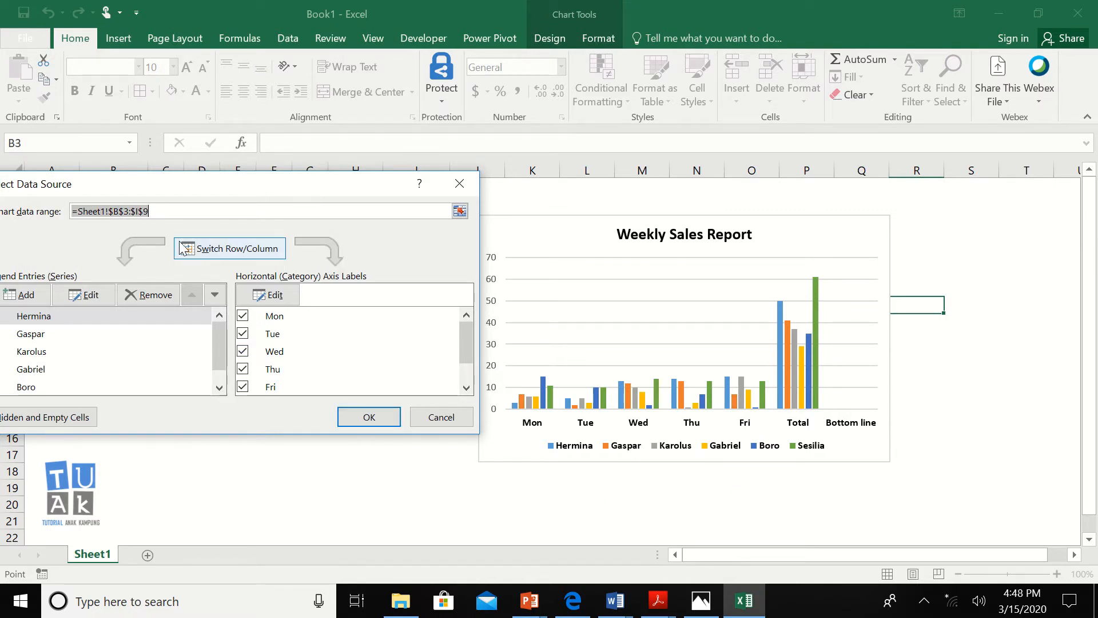
drag(187, 192, 322, 201)
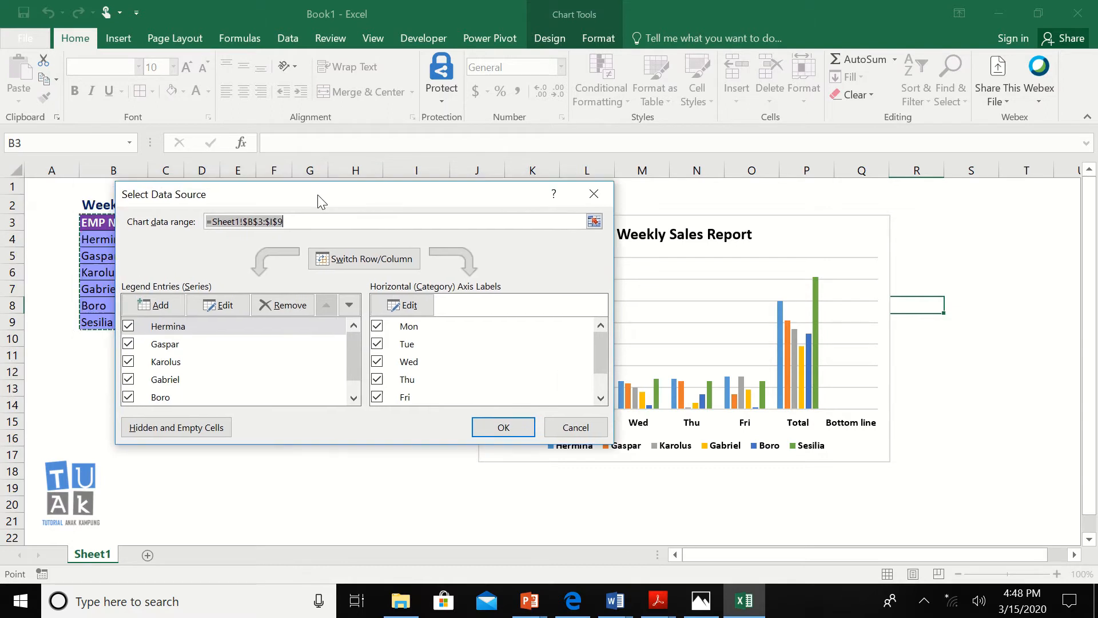
click(346, 258)
drag(409, 184, 306, 186)
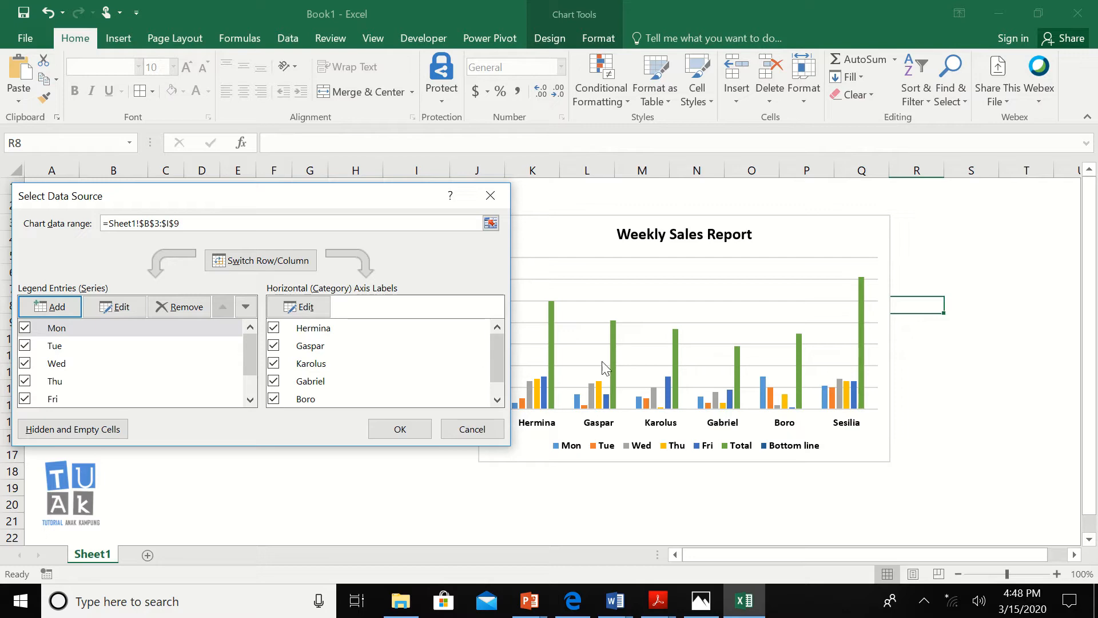
drag(267, 200, 431, 200)
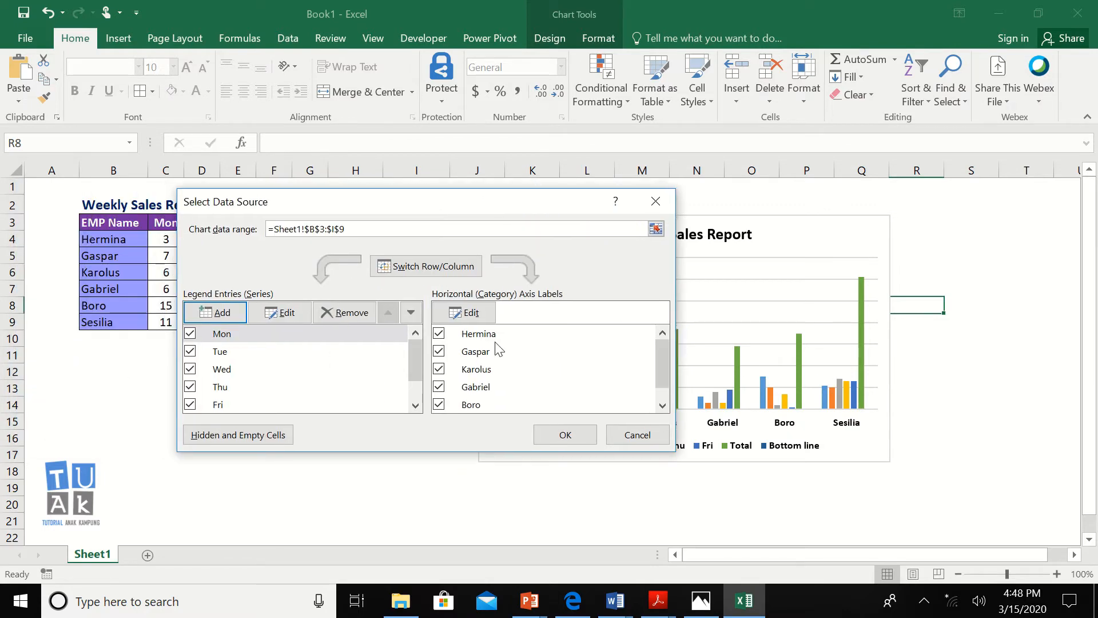
click(563, 429)
click(319, 475)
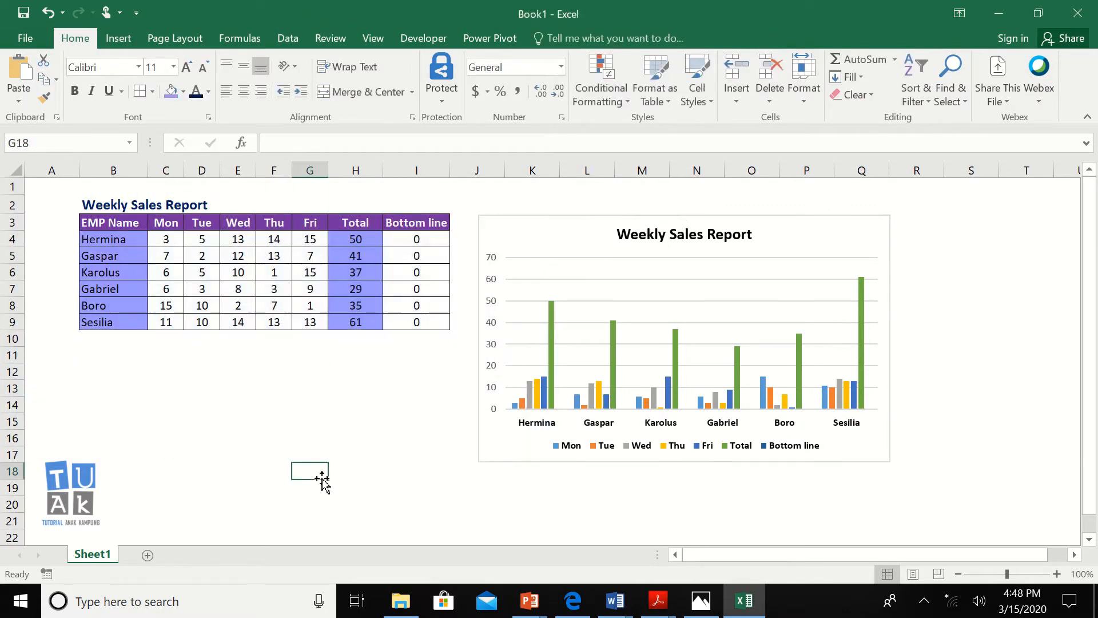
Change the chart type of the Total and Bottom line series to Line, keeping the weekday series as clustered columns.
click(859, 289)
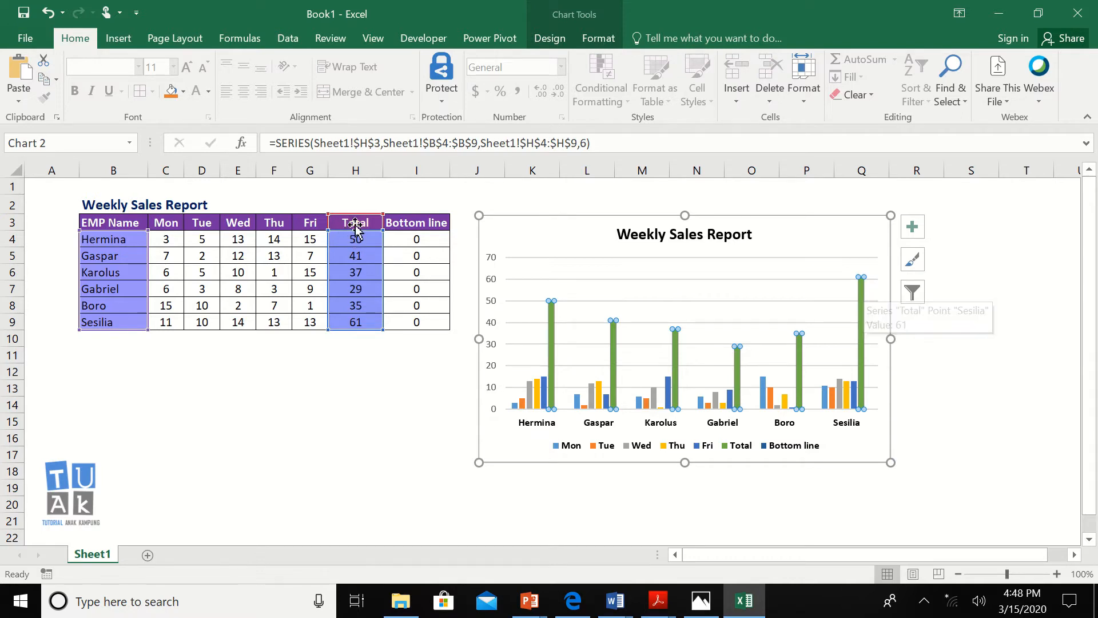
right_click(863, 297)
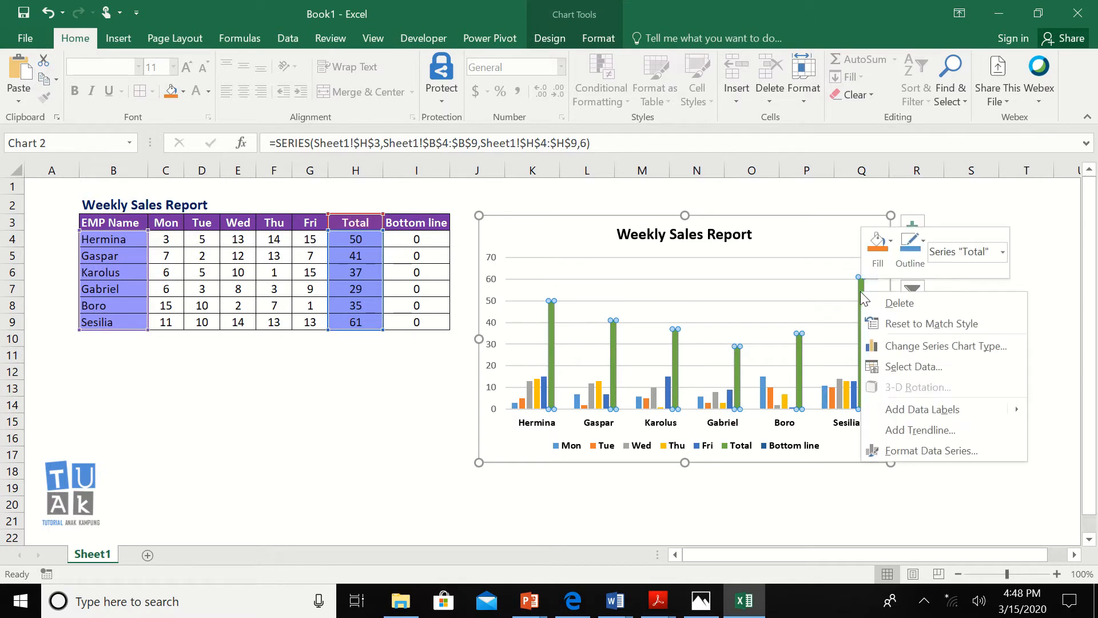
click(984, 353)
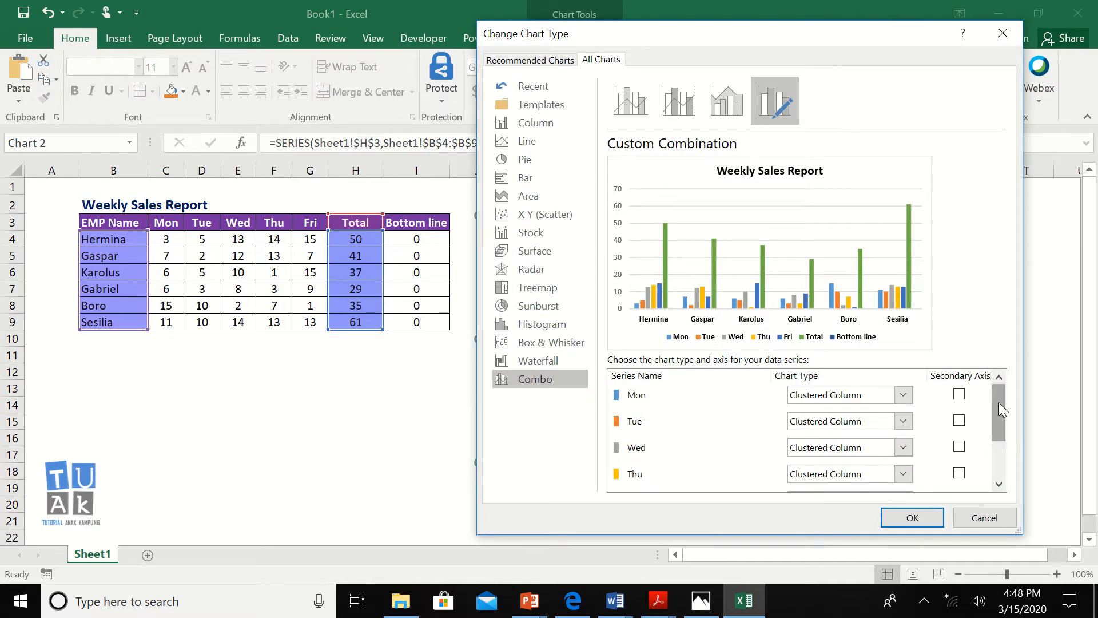
scroll(867, 423, down, 1)
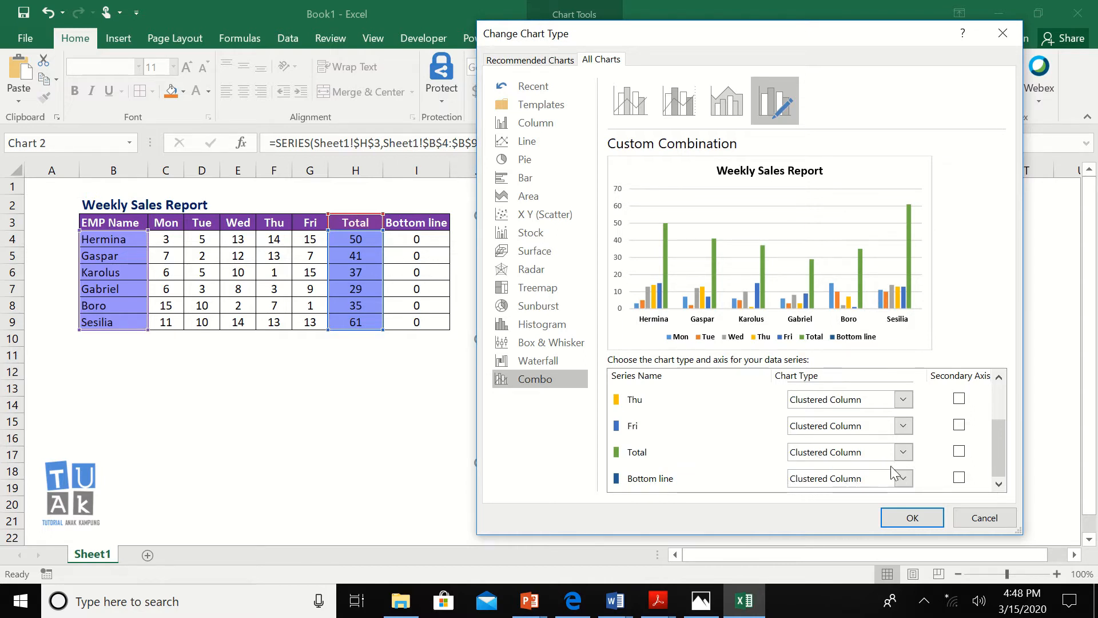
click(903, 451)
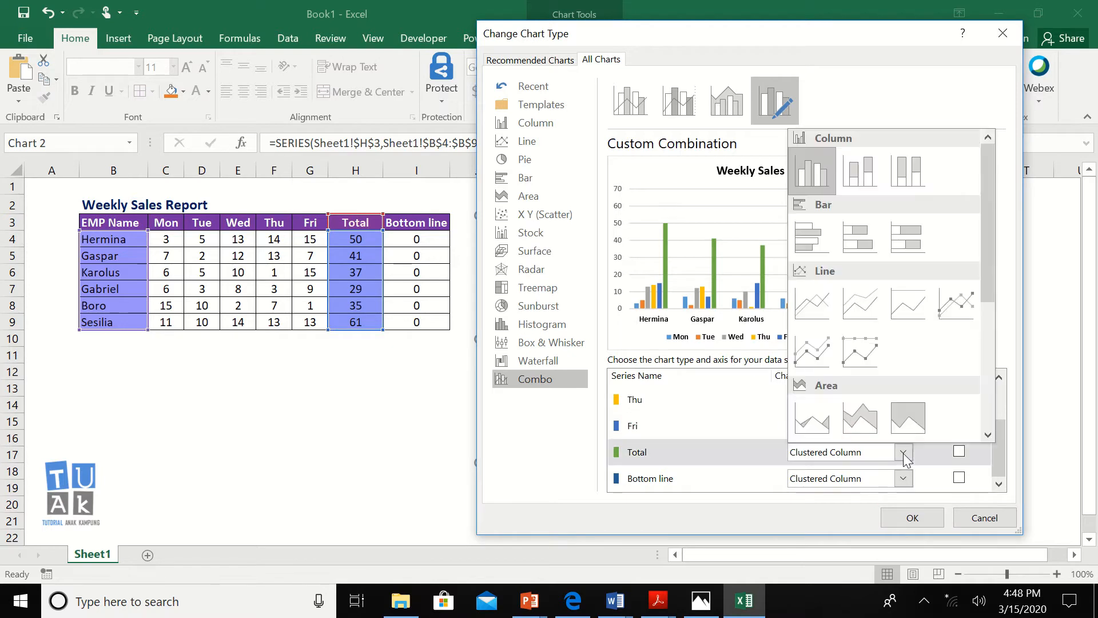
click(812, 309)
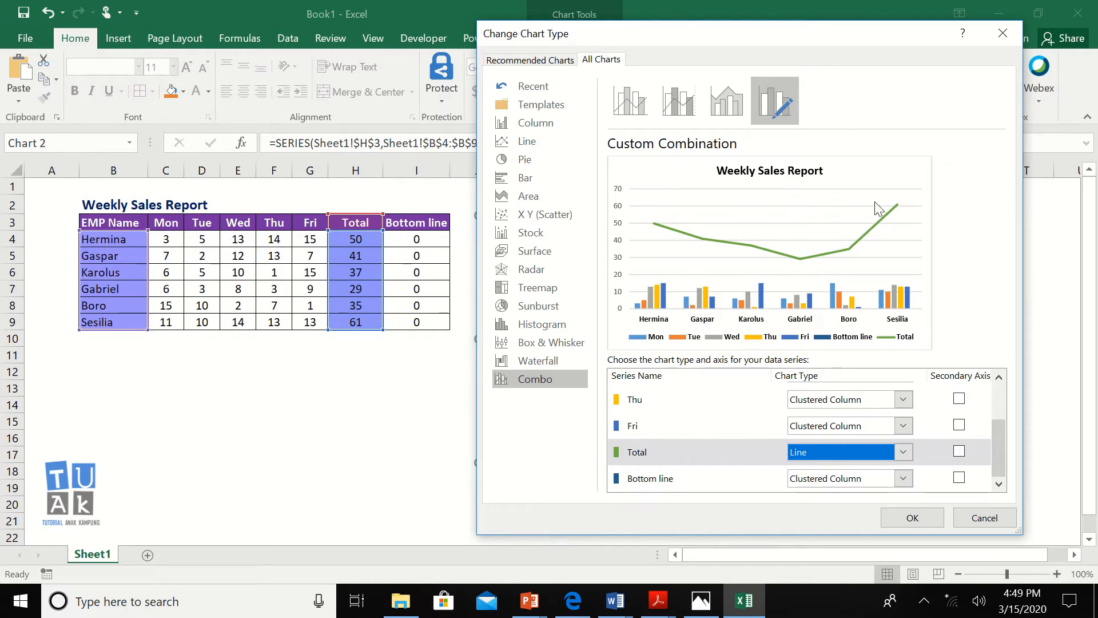
click(901, 479)
click(823, 341)
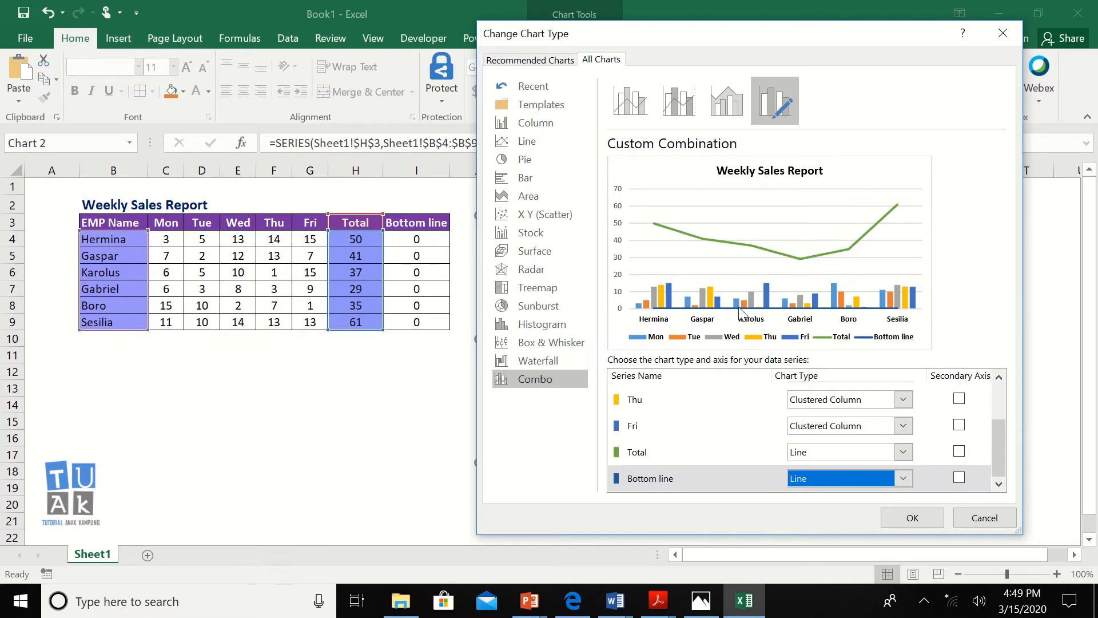
click(911, 516)
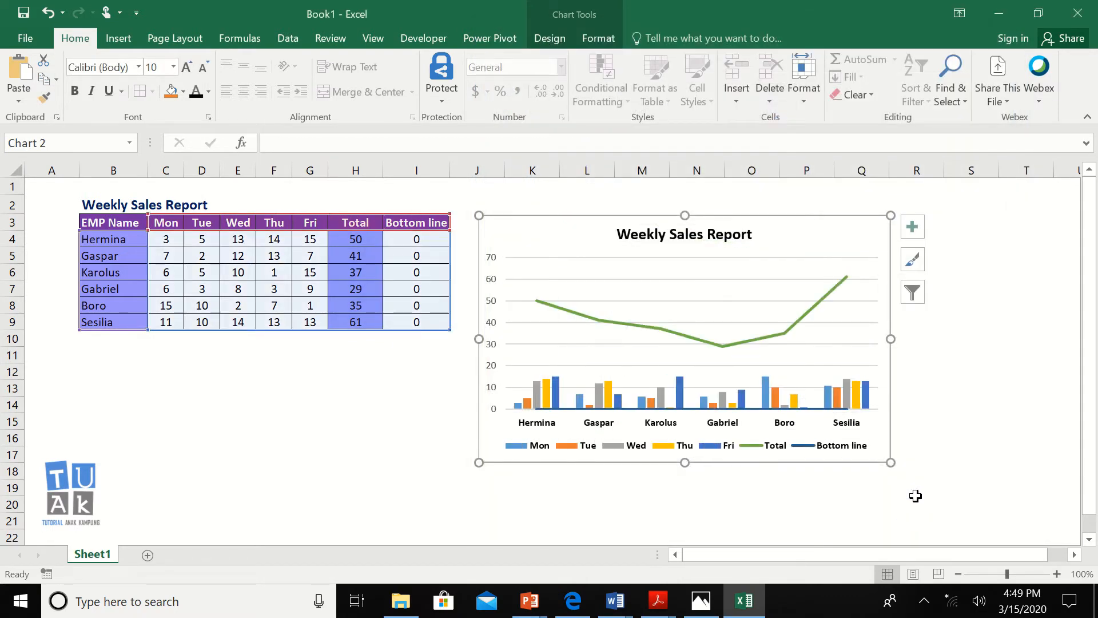
Add Up/Down Bars to the chart's line series.
click(834, 287)
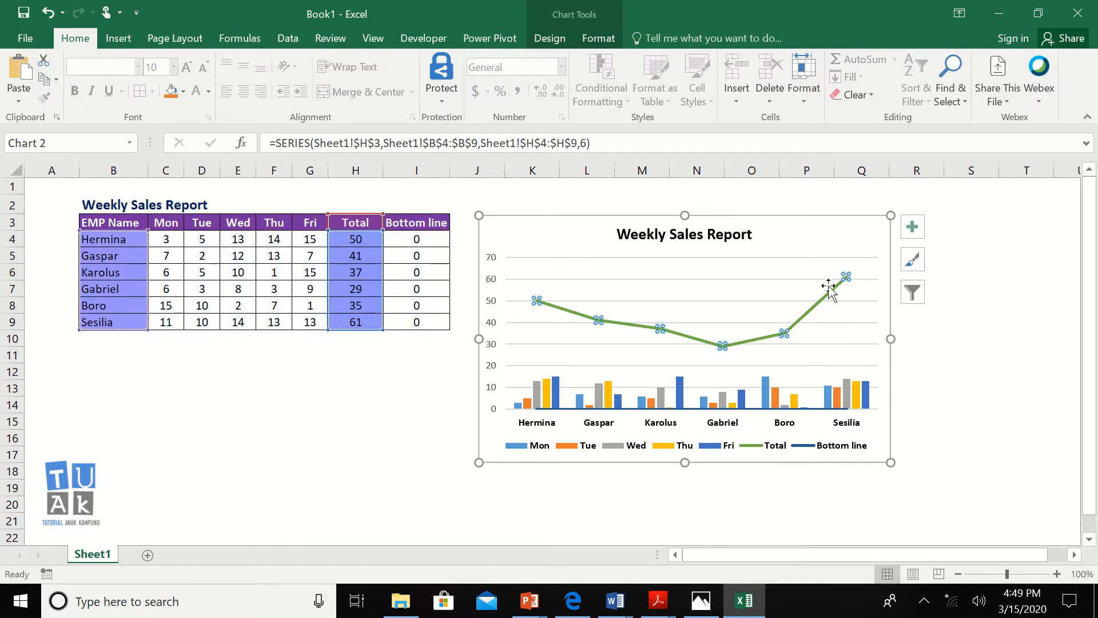
click(913, 228)
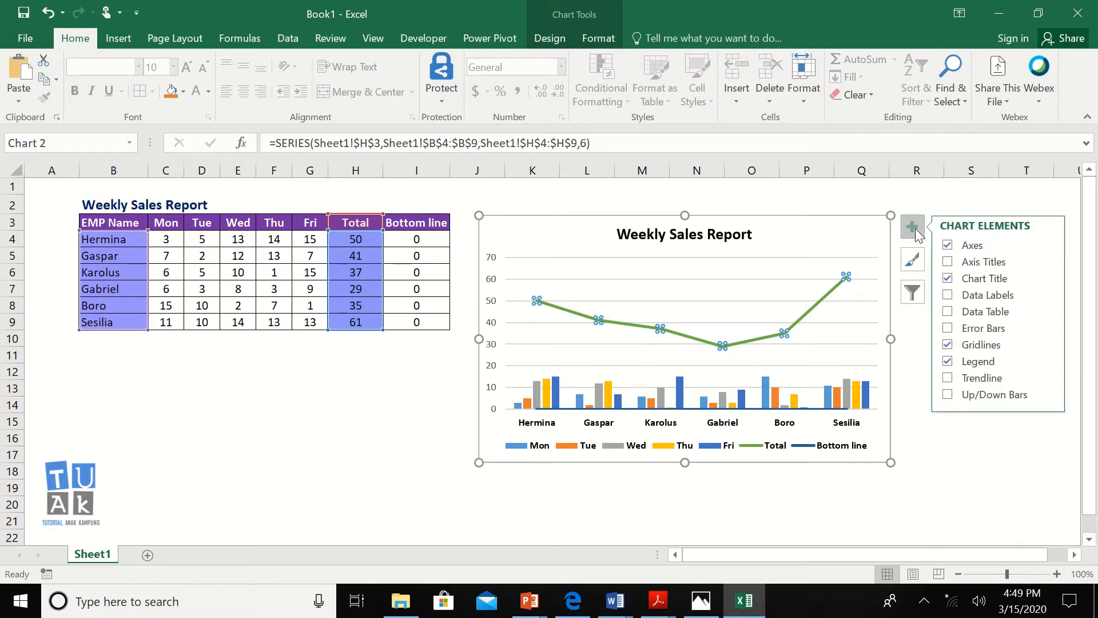
click(961, 393)
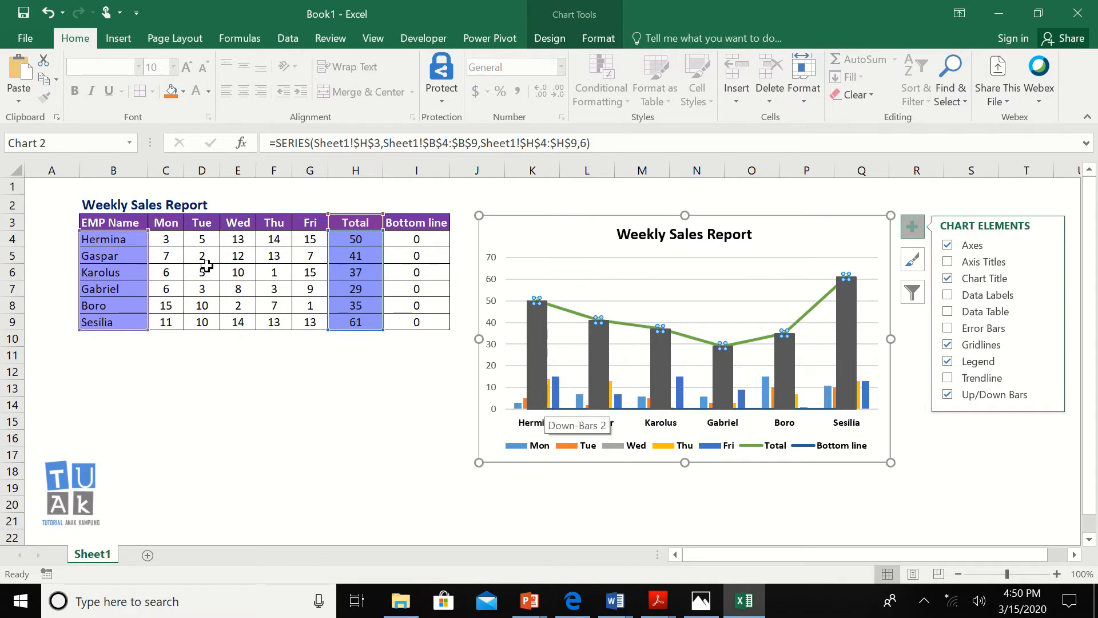
click(942, 465)
Open the Total series formatting options and reduce the gap width to 113%.
click(824, 304)
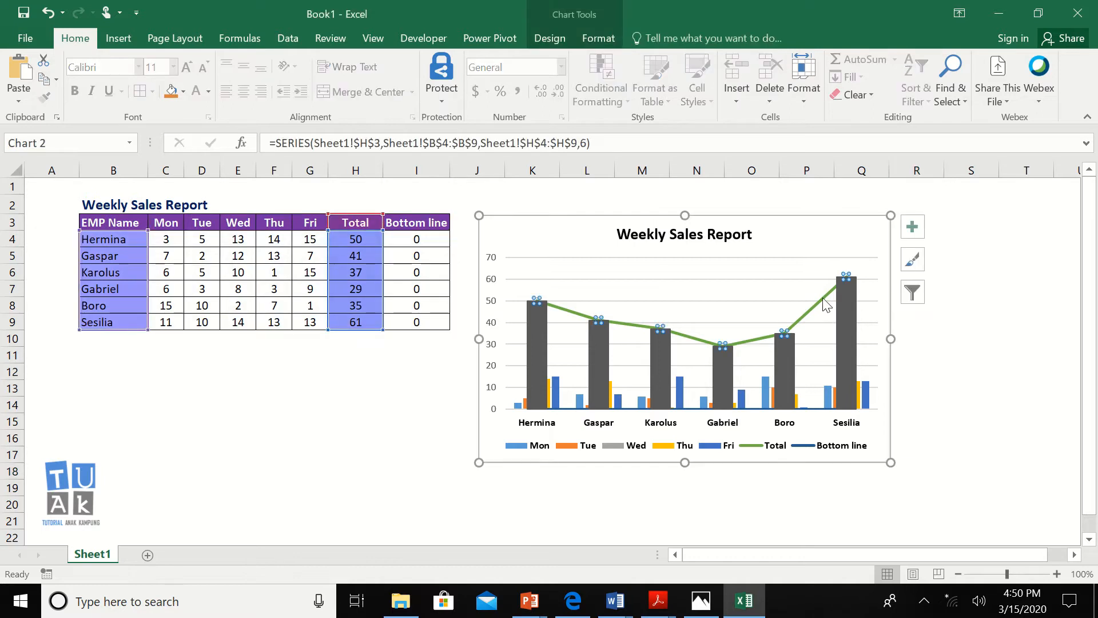
right_click(822, 308)
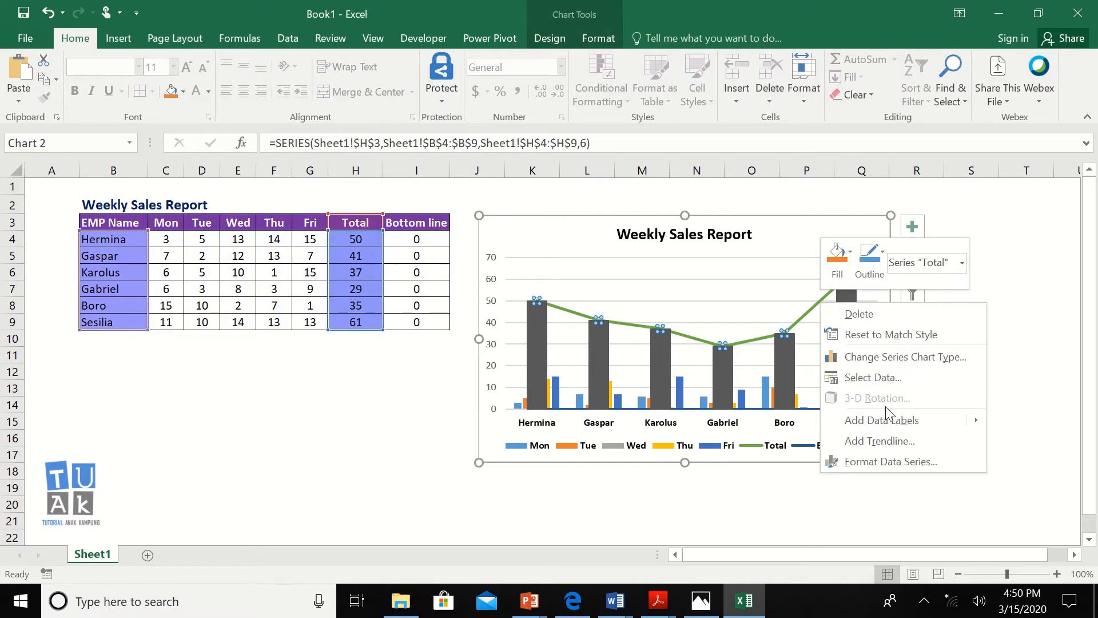
mouse_move(890, 424)
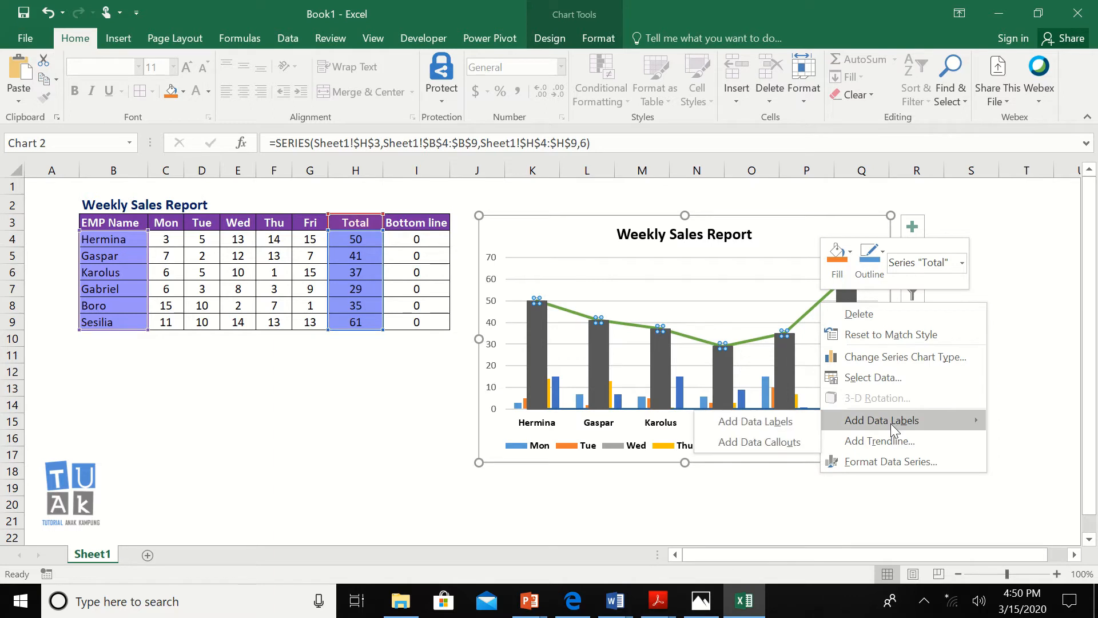
click(895, 460)
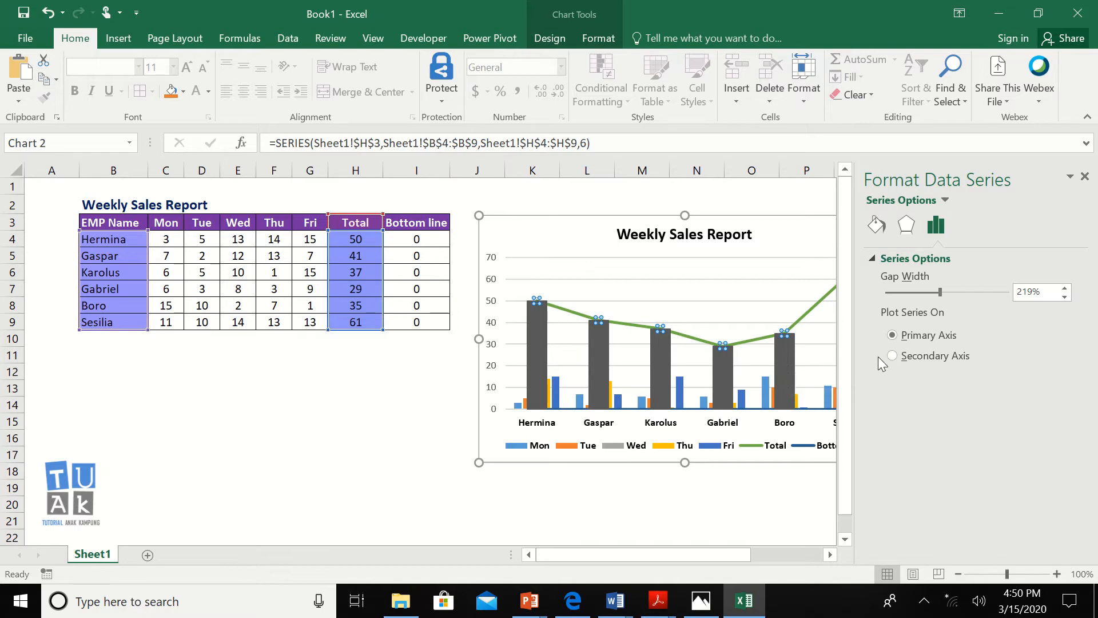
click(1064, 296)
click(1064, 297)
click(1064, 297)
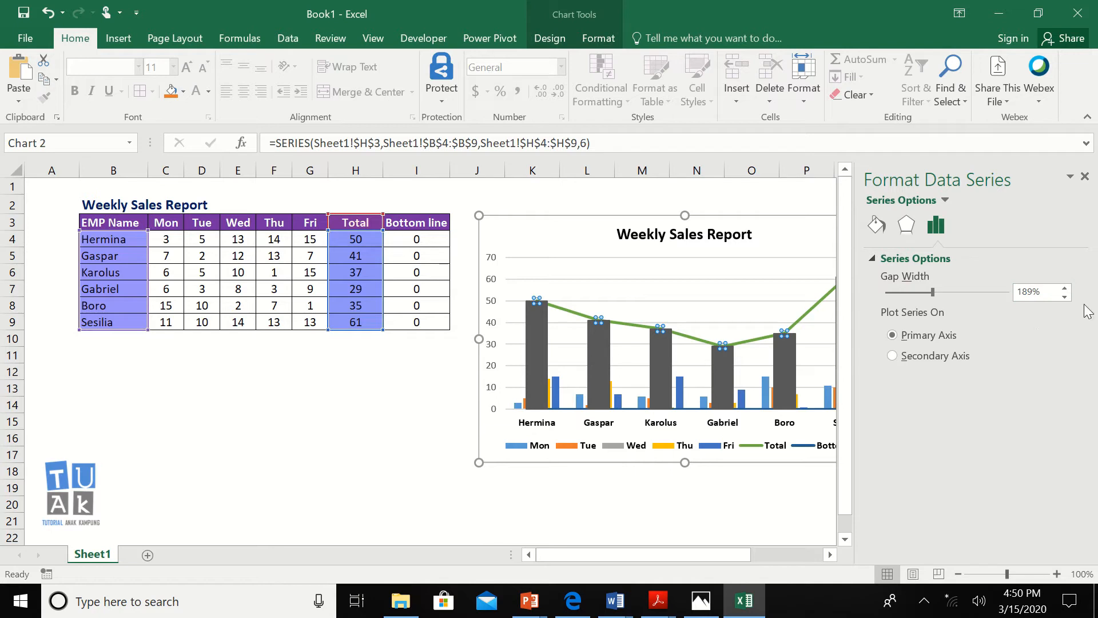
drag(932, 291, 914, 292)
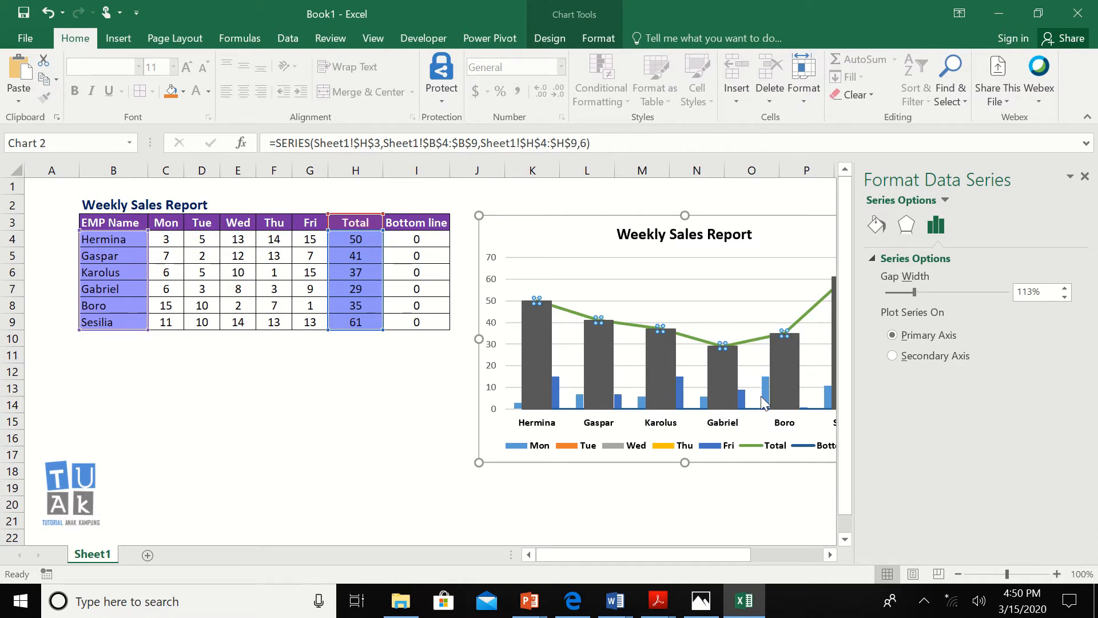
Switch to Photos to check the bar widths in the Weekly Sales Chart.jpg reference image, and return to Excel.
mouse_move(761, 398)
key(alt+Tab)
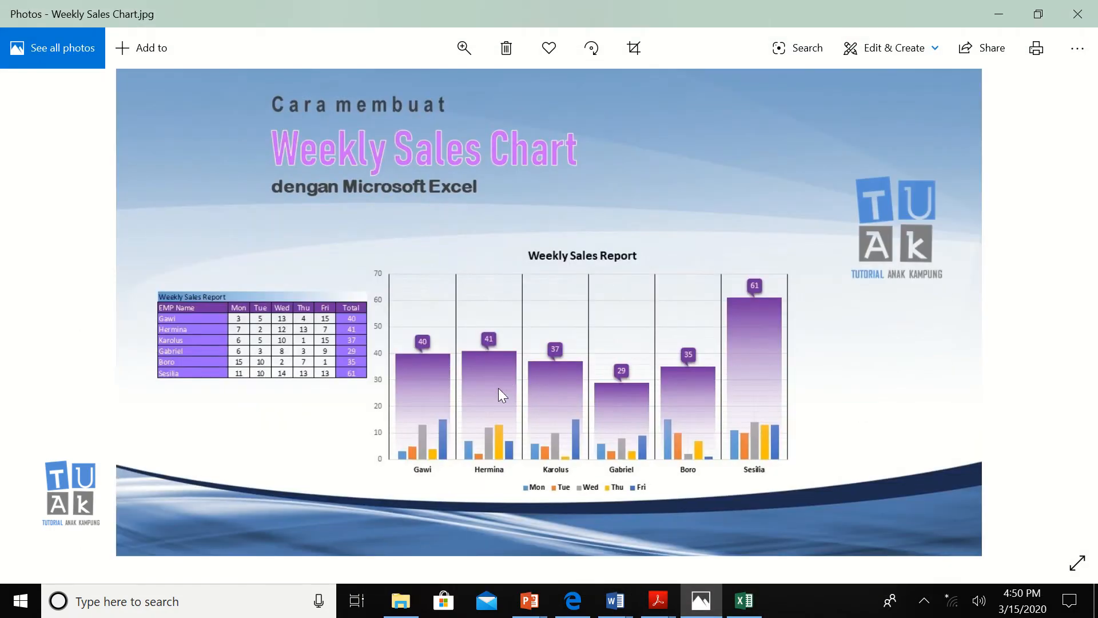
click(745, 601)
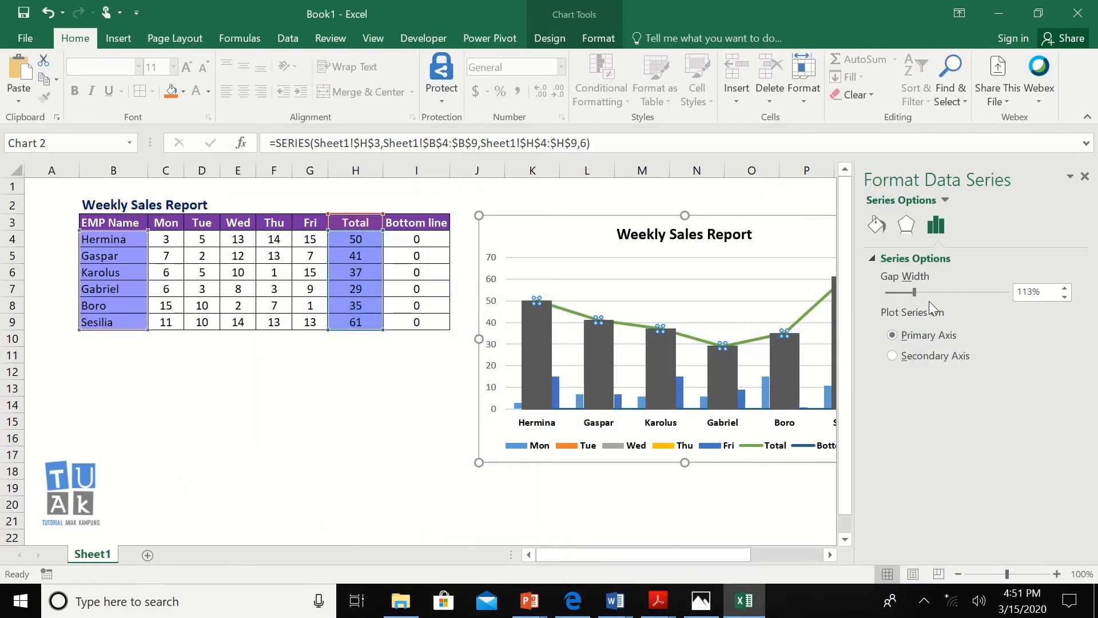
Narrow the gap width of the Total series to 21%.
click(1064, 297)
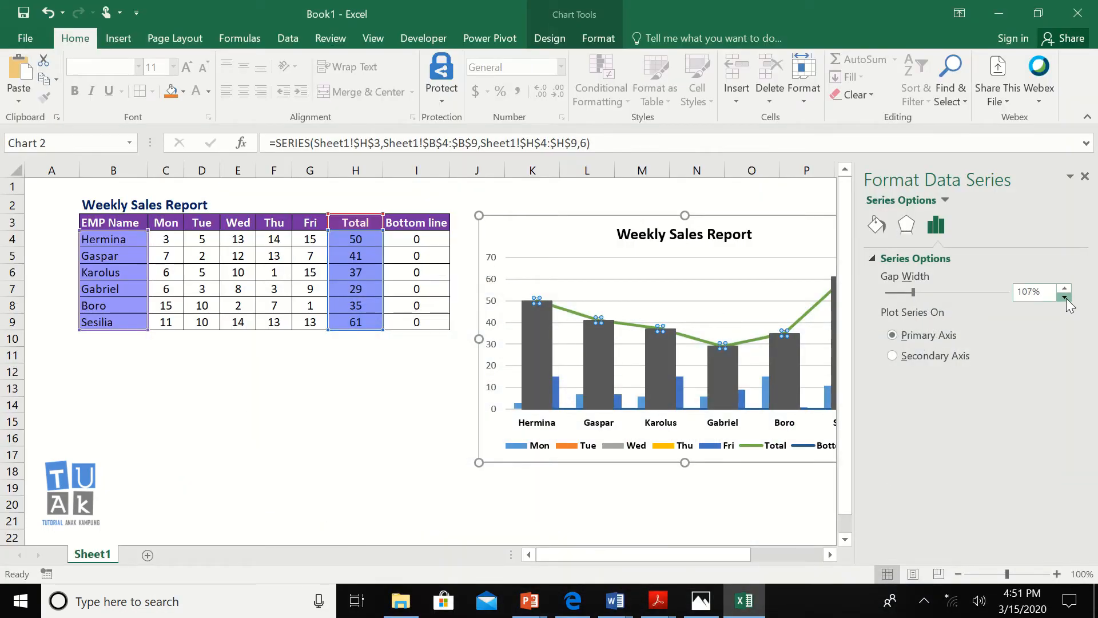
click(1064, 297)
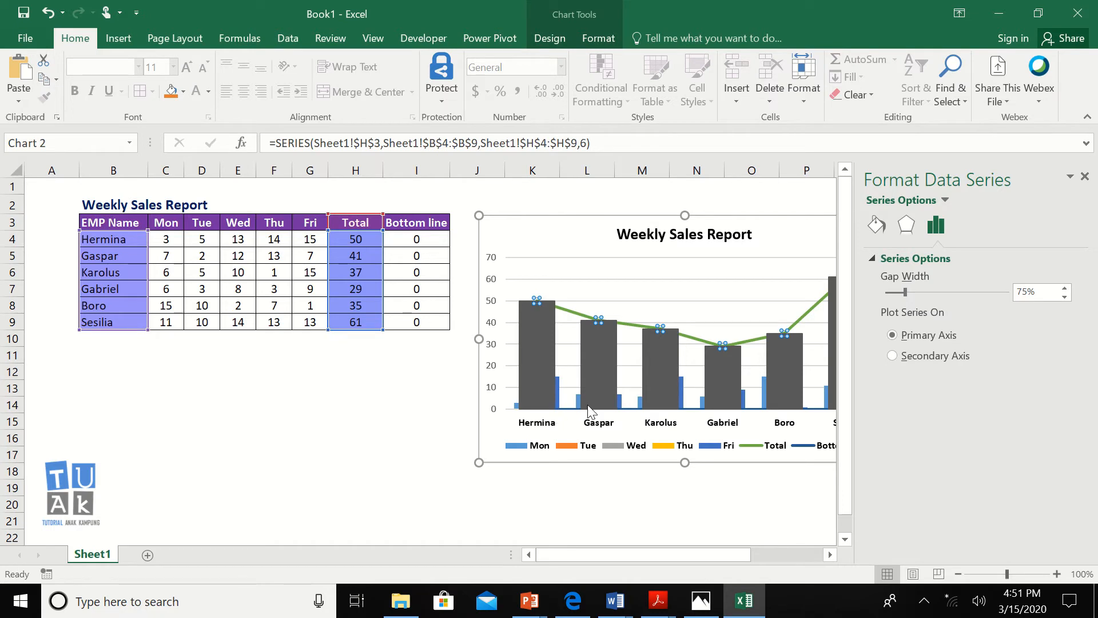
drag(905, 292, 899, 292)
drag(1066, 297, 1066, 297)
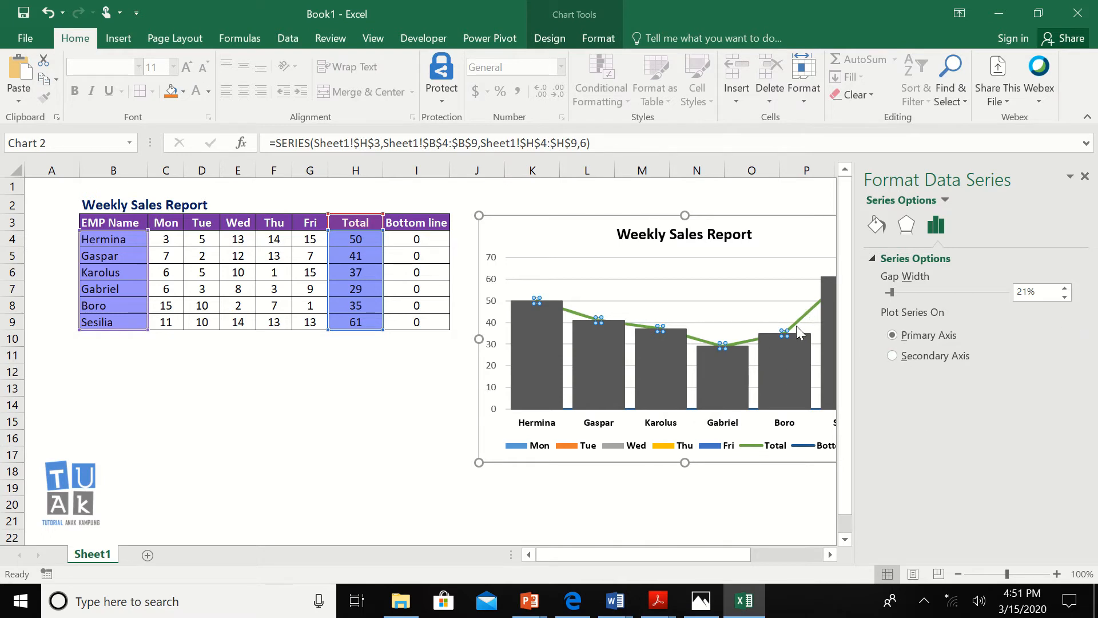
Set both the Total and the Bottom line series to No line.
click(878, 226)
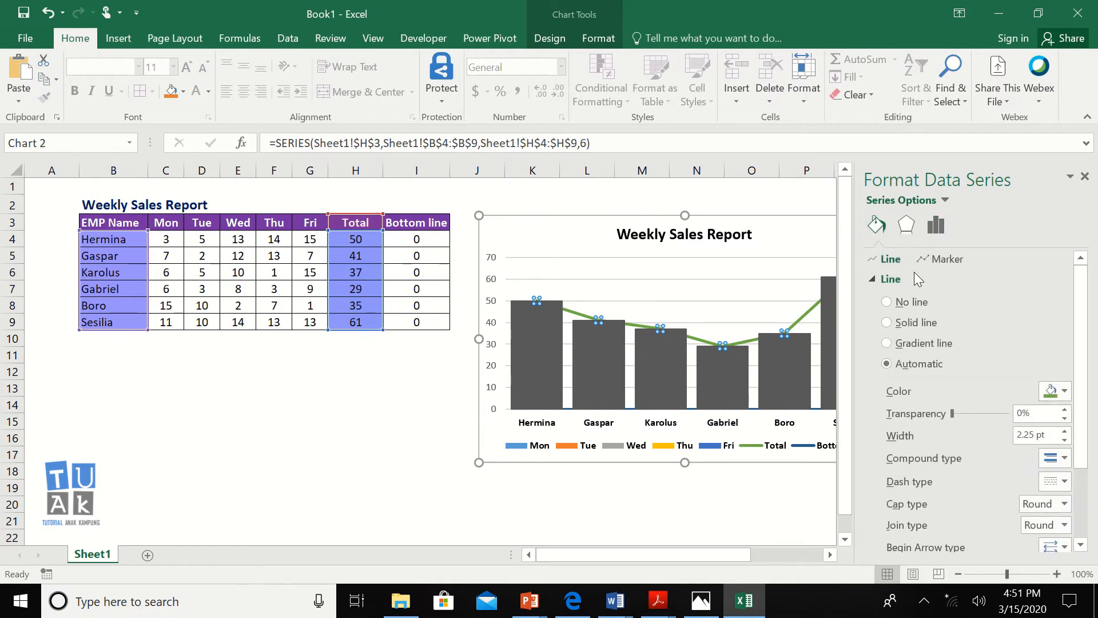
click(888, 303)
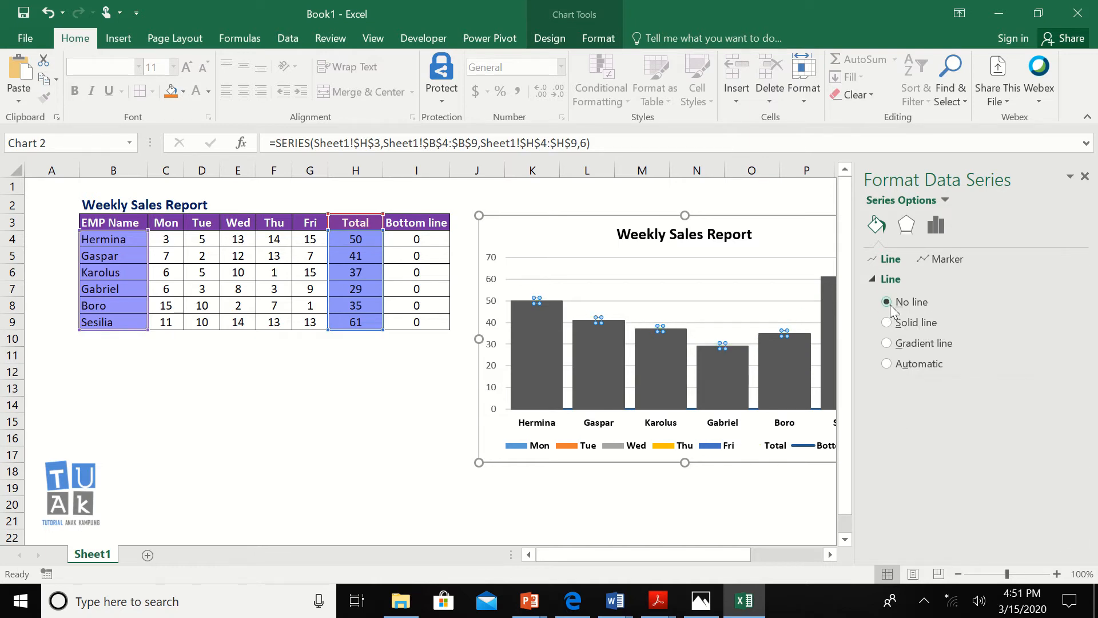
click(754, 409)
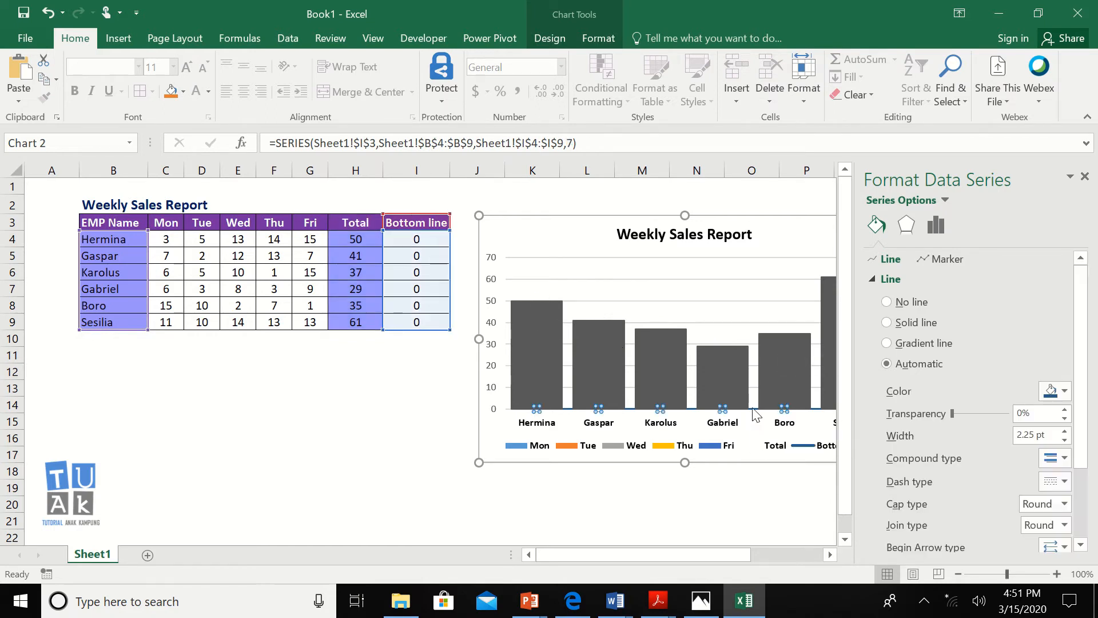
click(886, 302)
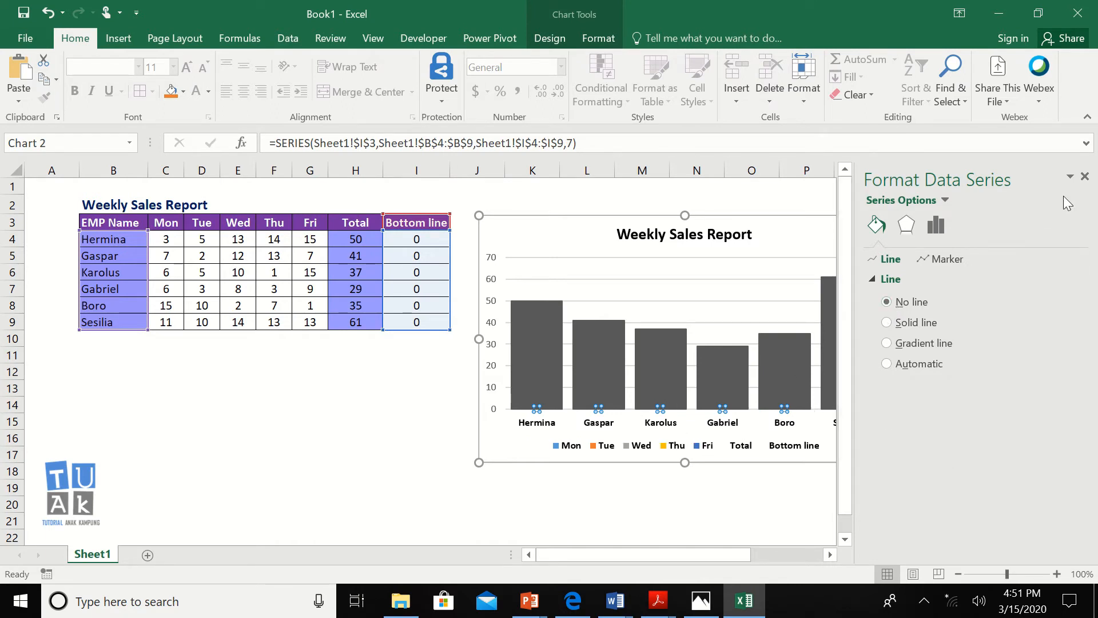
Close the series formatting options and delete the Total and Bottom line entries from the chart legend.
click(1085, 178)
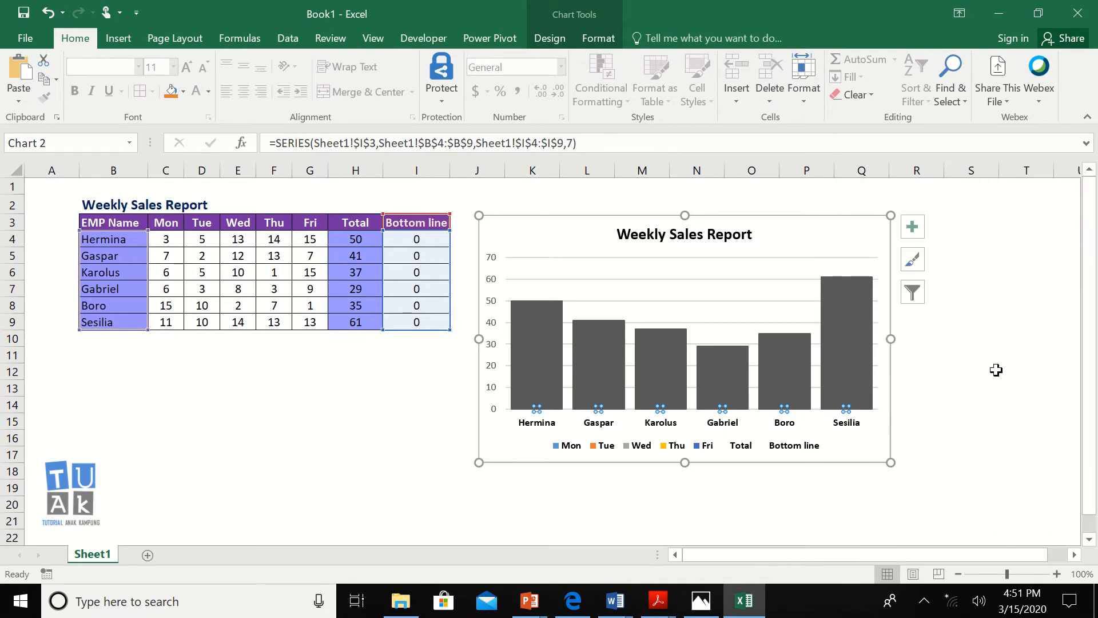
click(995, 371)
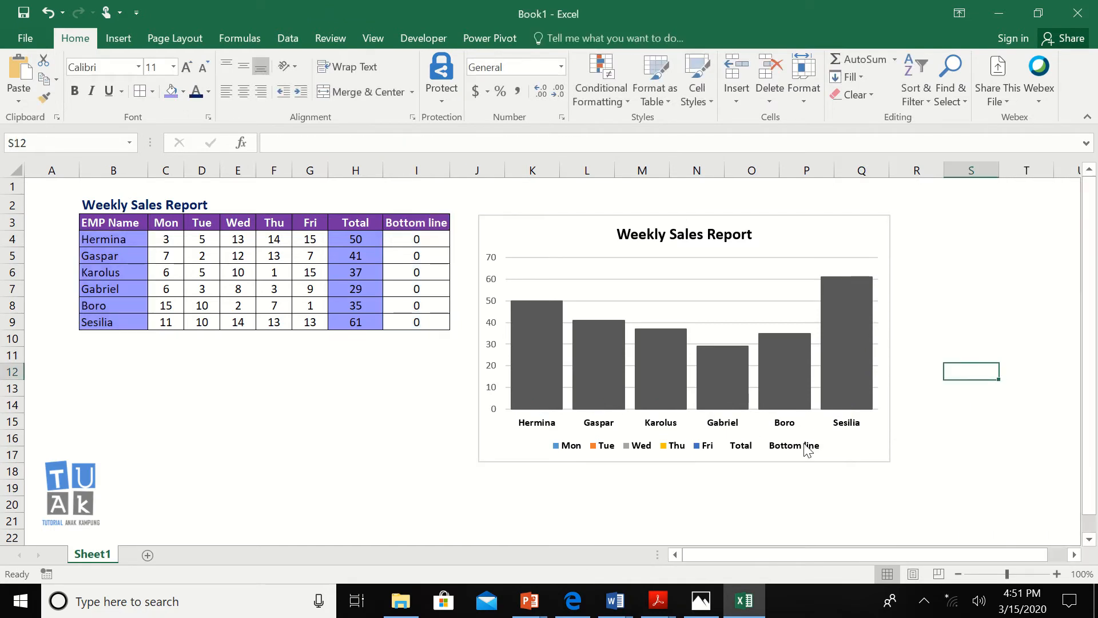
click(745, 450)
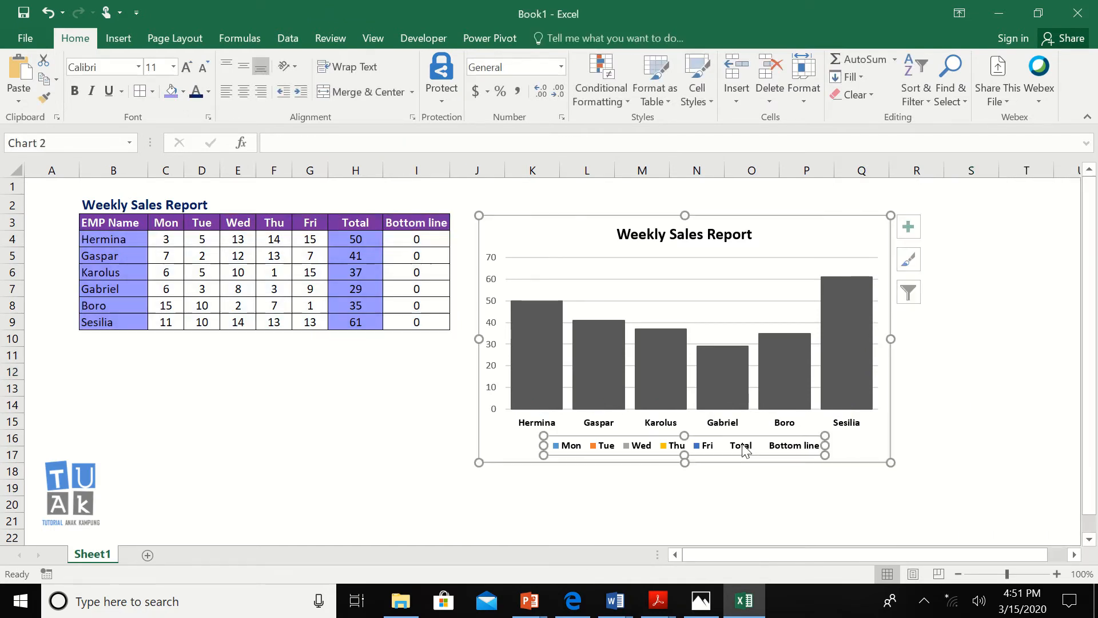
click(746, 450)
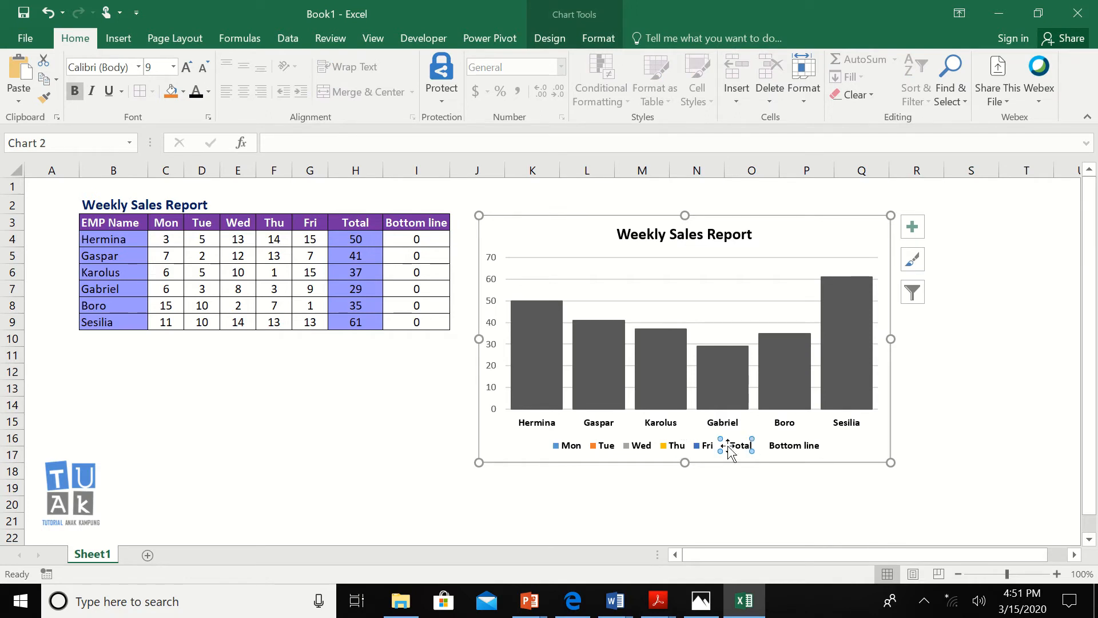
key(Delete)
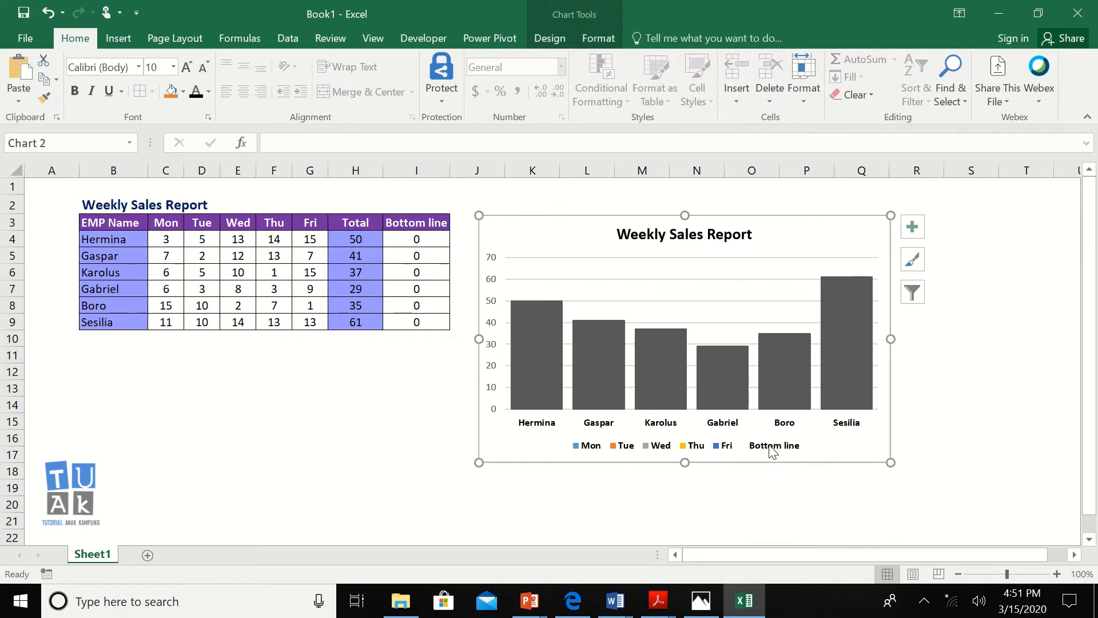
click(779, 450)
click(779, 451)
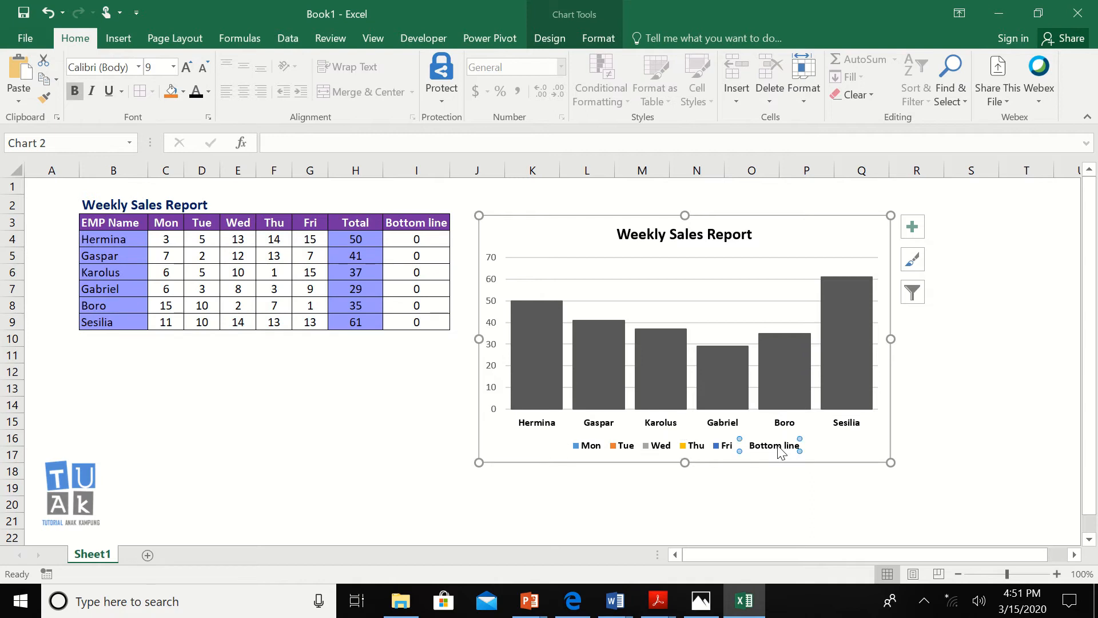
key(Delete)
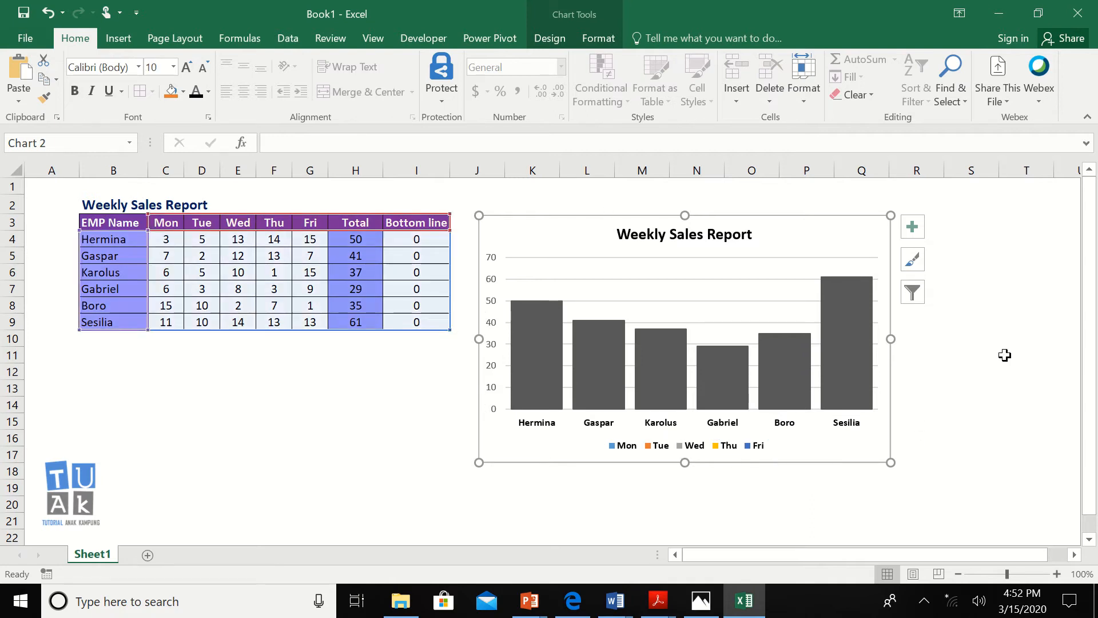
click(970, 408)
Open the formatting options of the chart's down bars and apply a gradient fill to them.
click(847, 311)
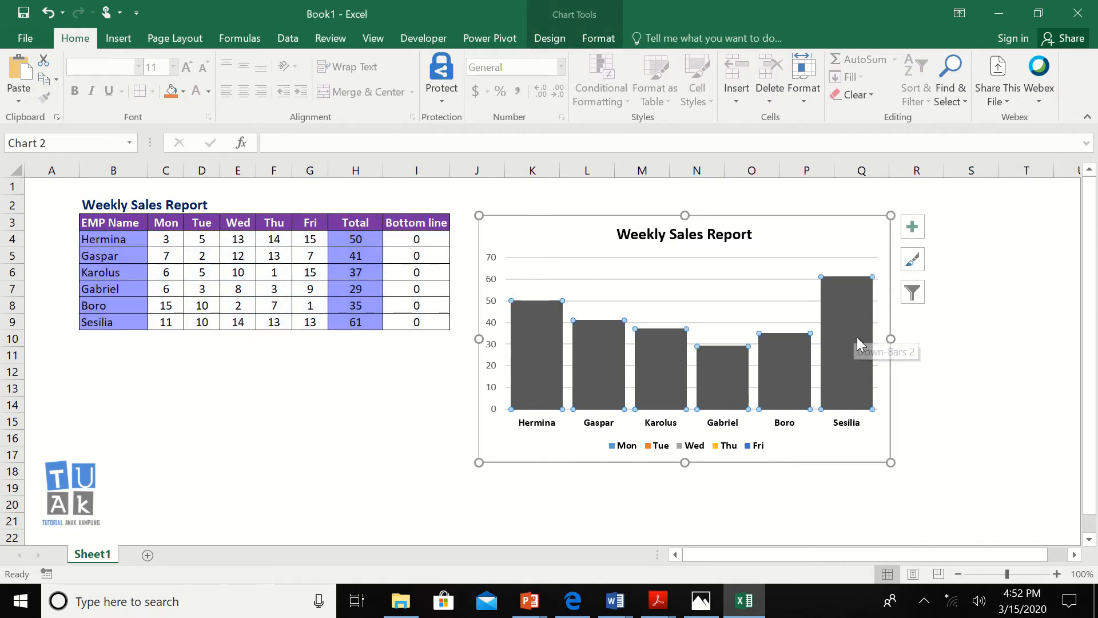
right_click(843, 311)
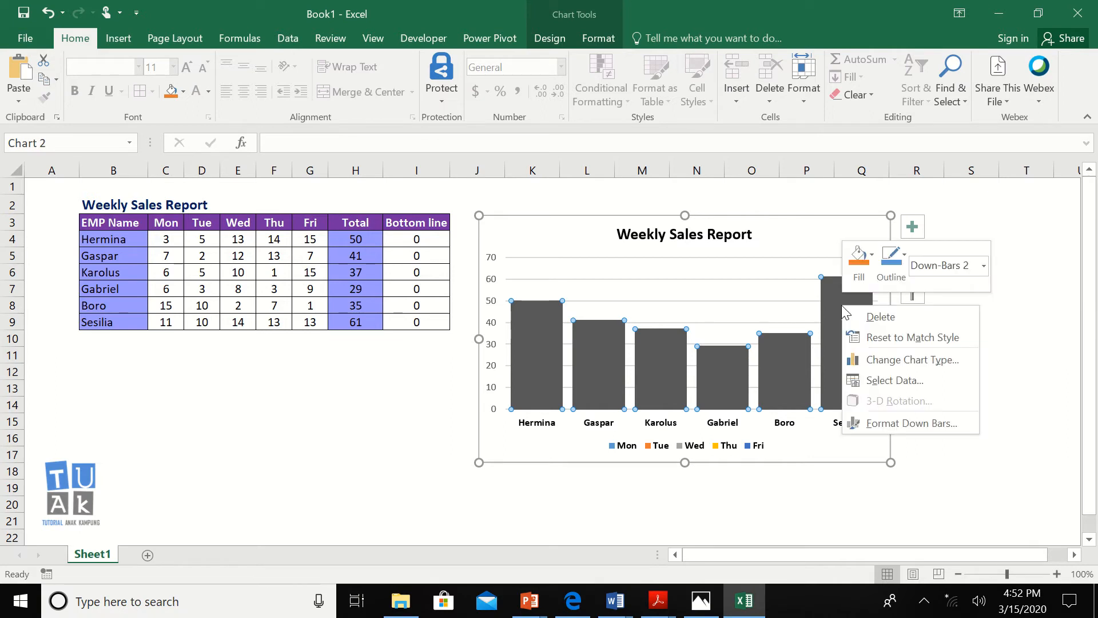
click(890, 423)
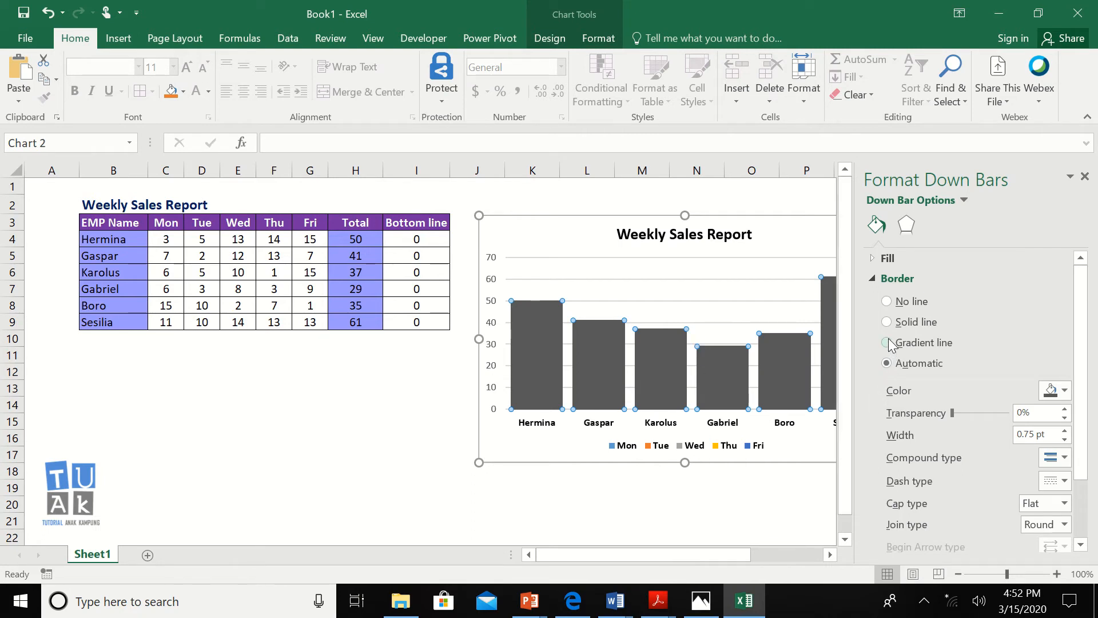
click(871, 262)
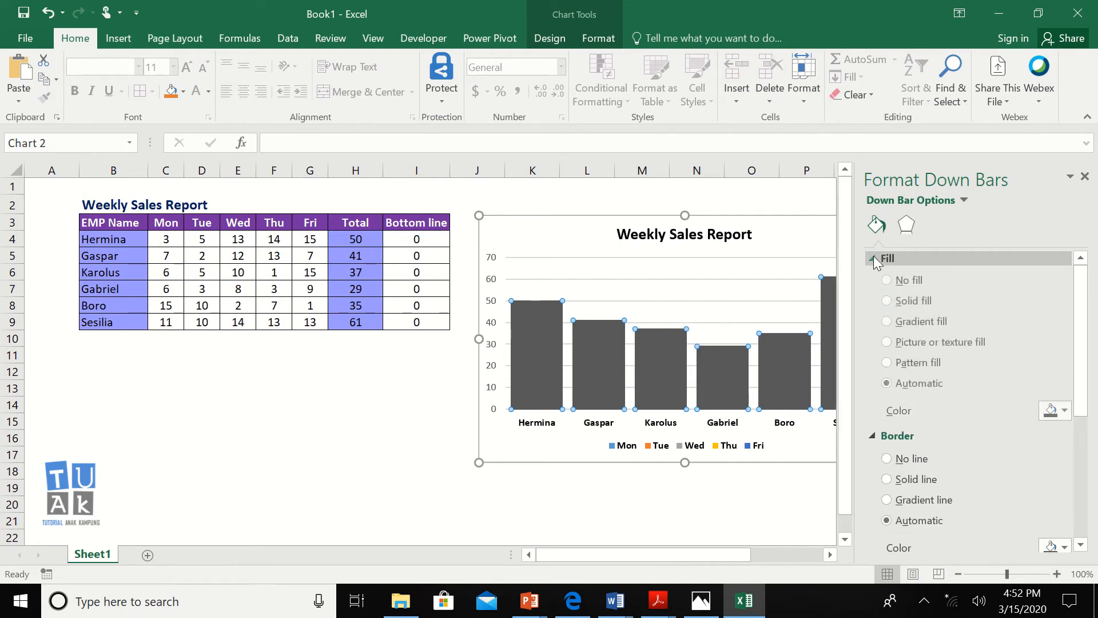
click(888, 323)
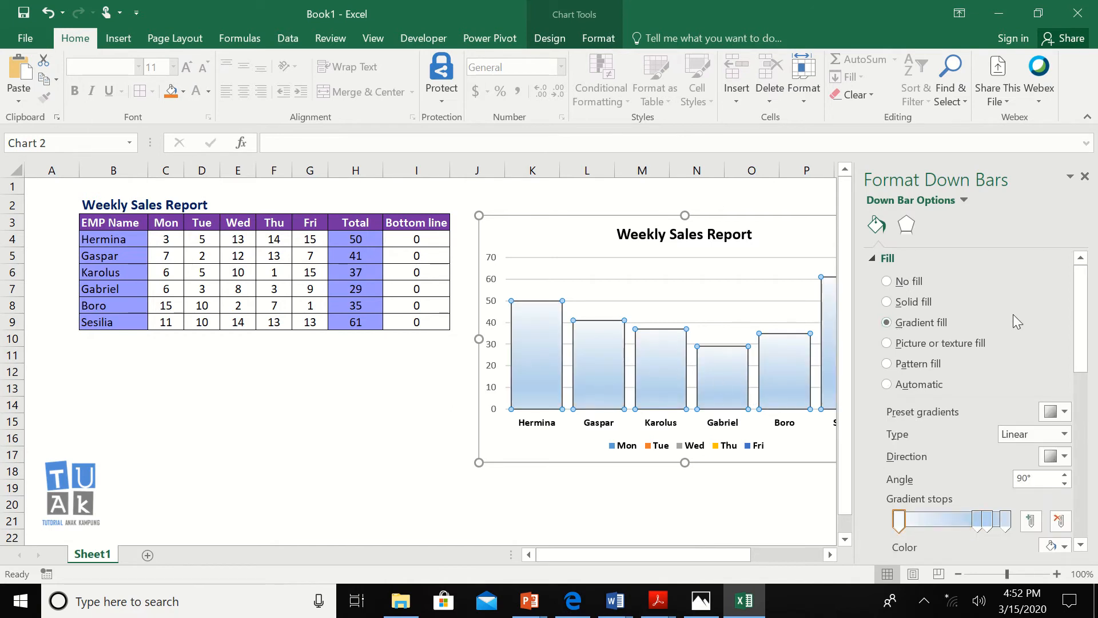
Remove the two intermediate gradient stops from the down bars' fill, keeping only the first and last stops.
drag(1080, 311, 1083, 391)
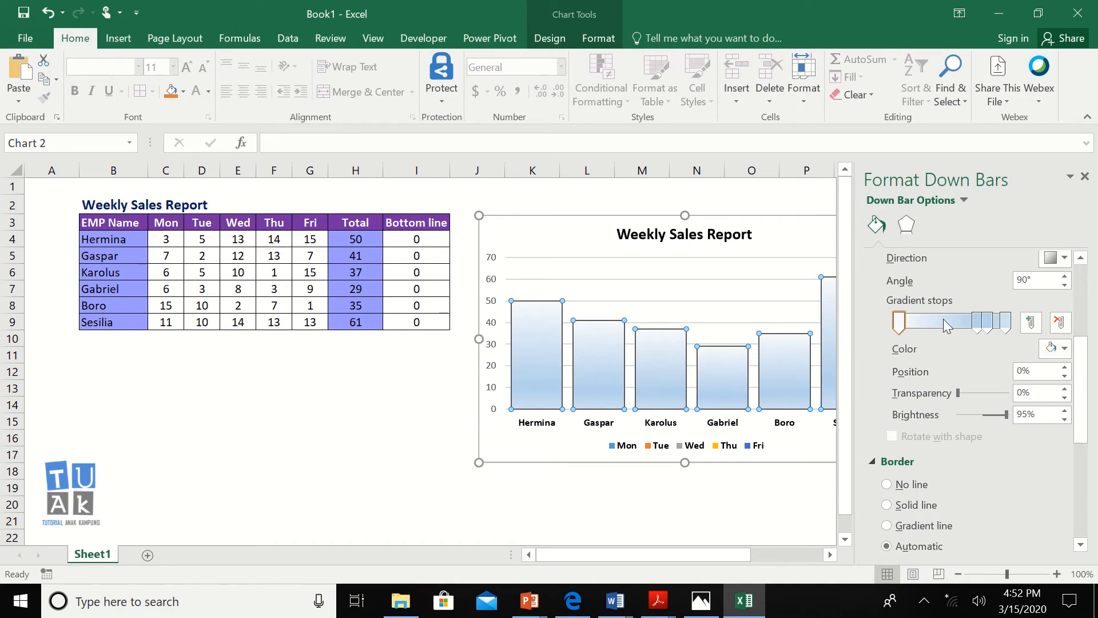
click(977, 323)
click(1057, 323)
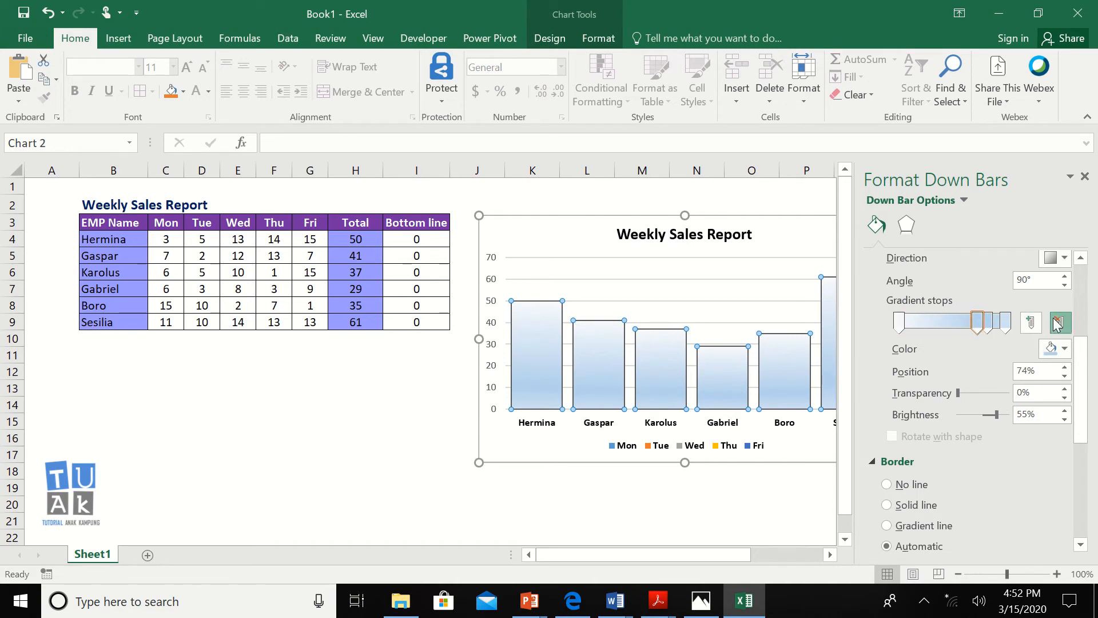
click(1058, 324)
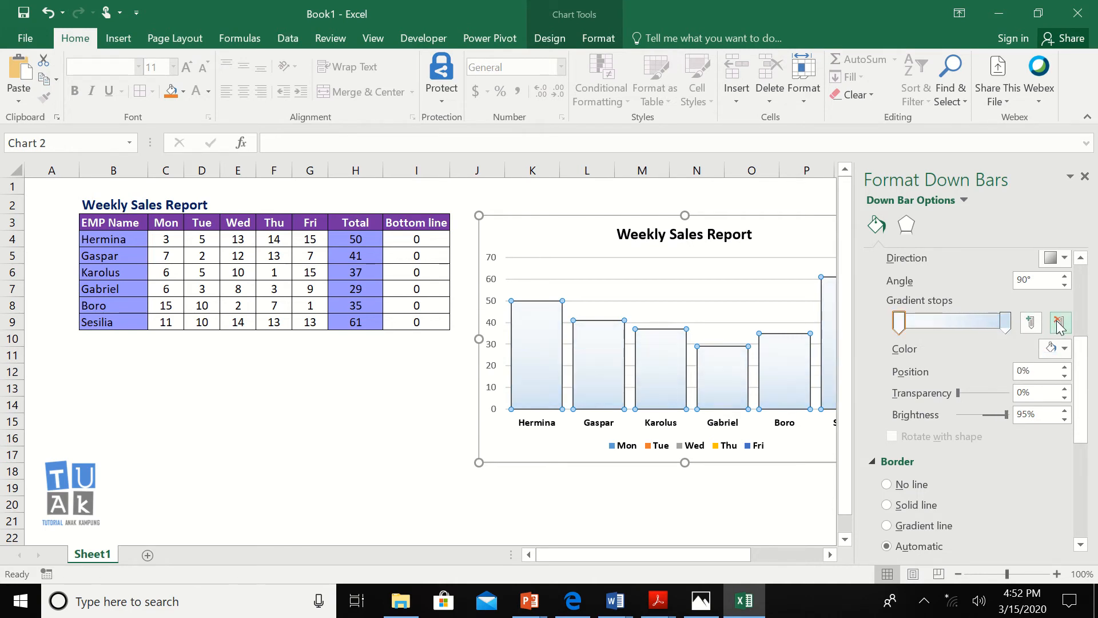
Color the first gradient stop of the down bars purple and the last stop white.
click(899, 323)
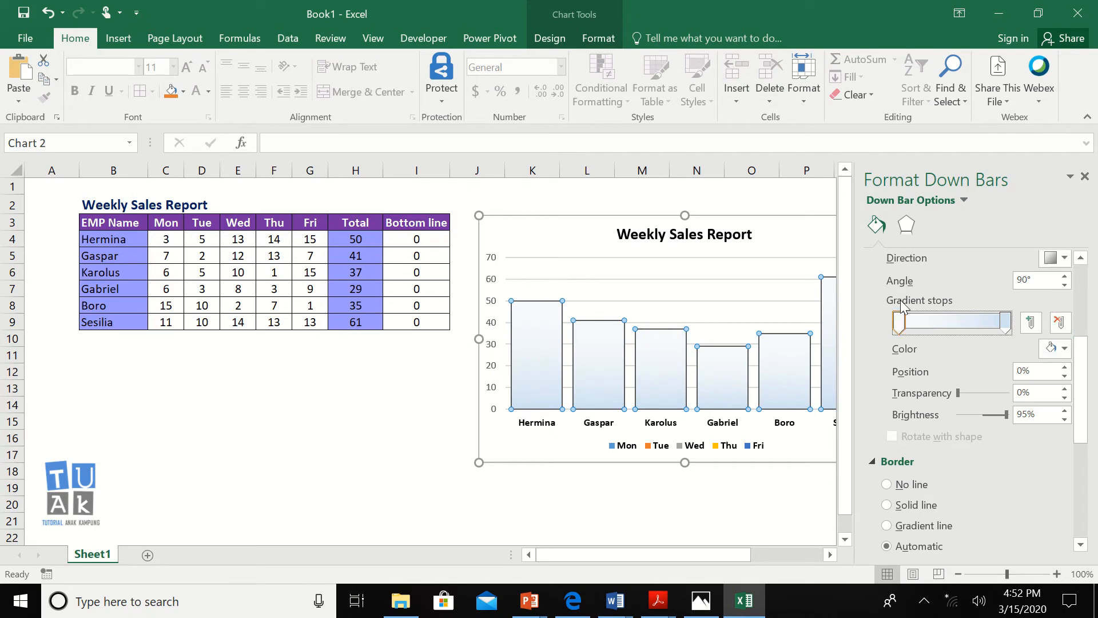
click(1064, 348)
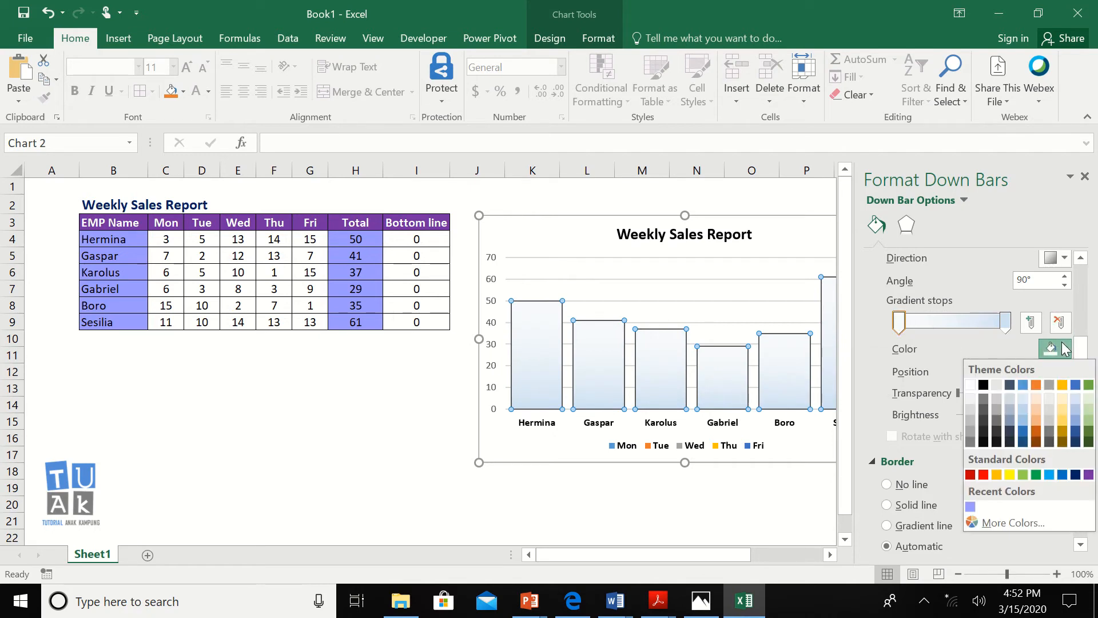
click(1089, 475)
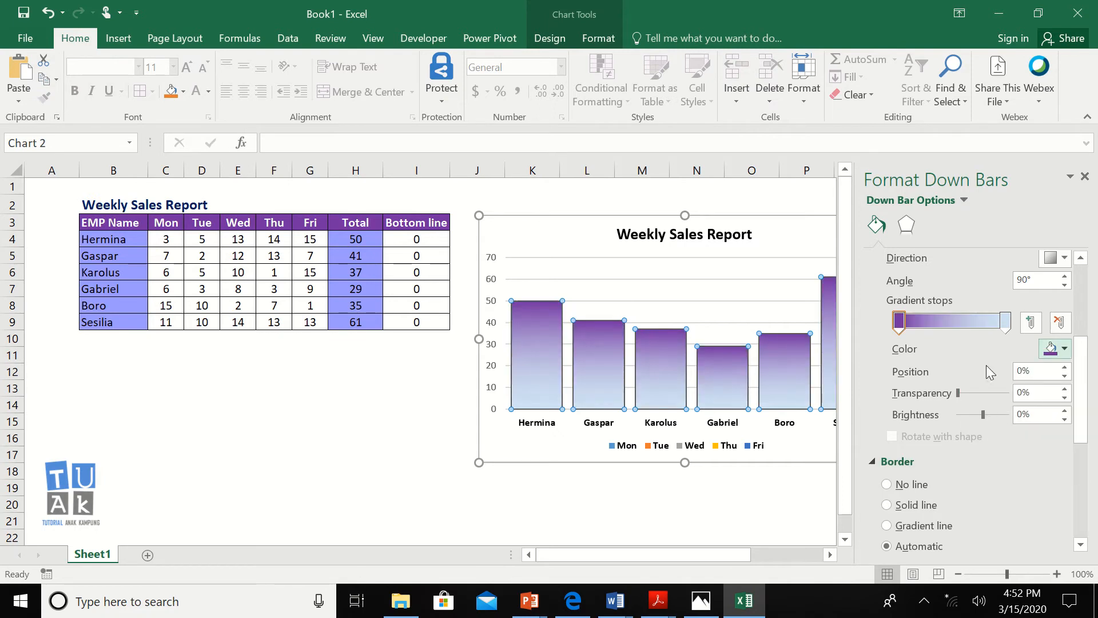
click(1007, 326)
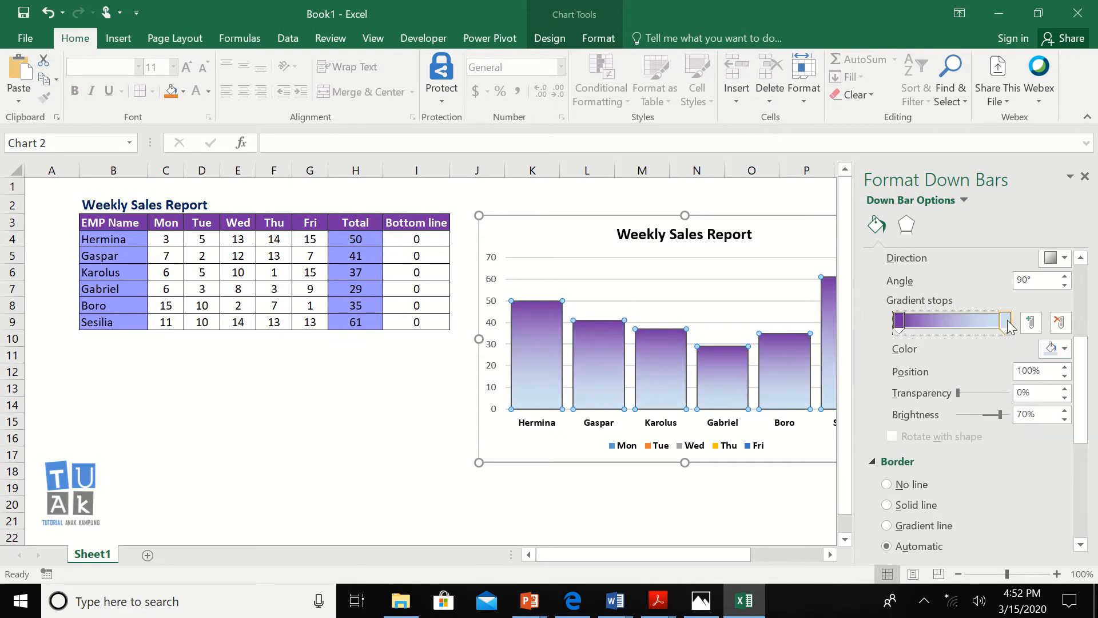
click(1058, 349)
click(970, 385)
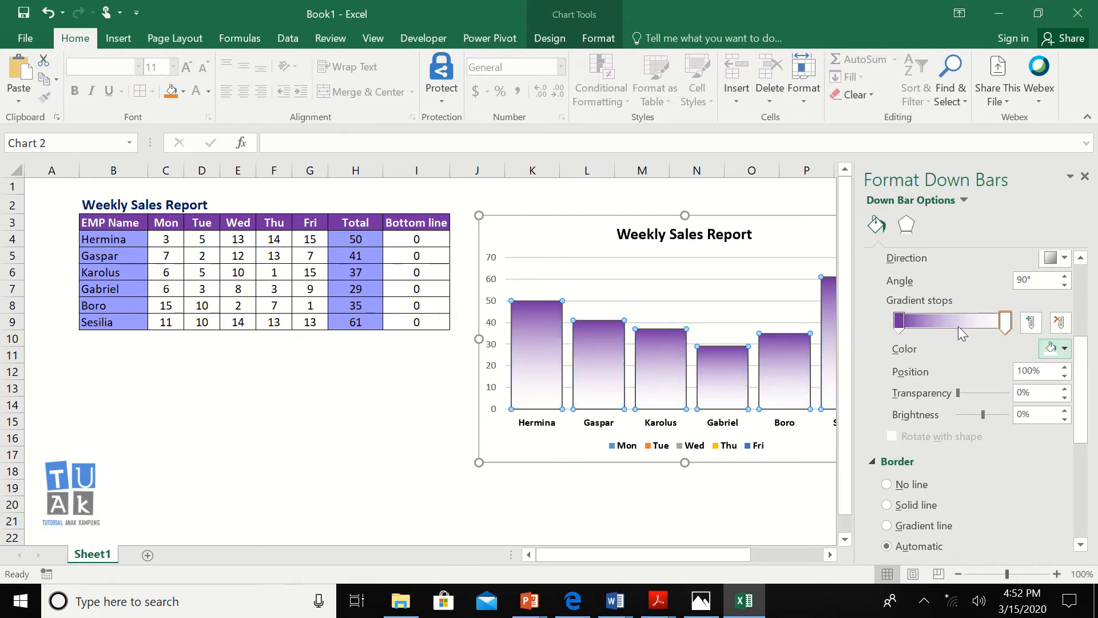
Set the transparency of the down bars' last gradient stop to 100%.
click(1007, 330)
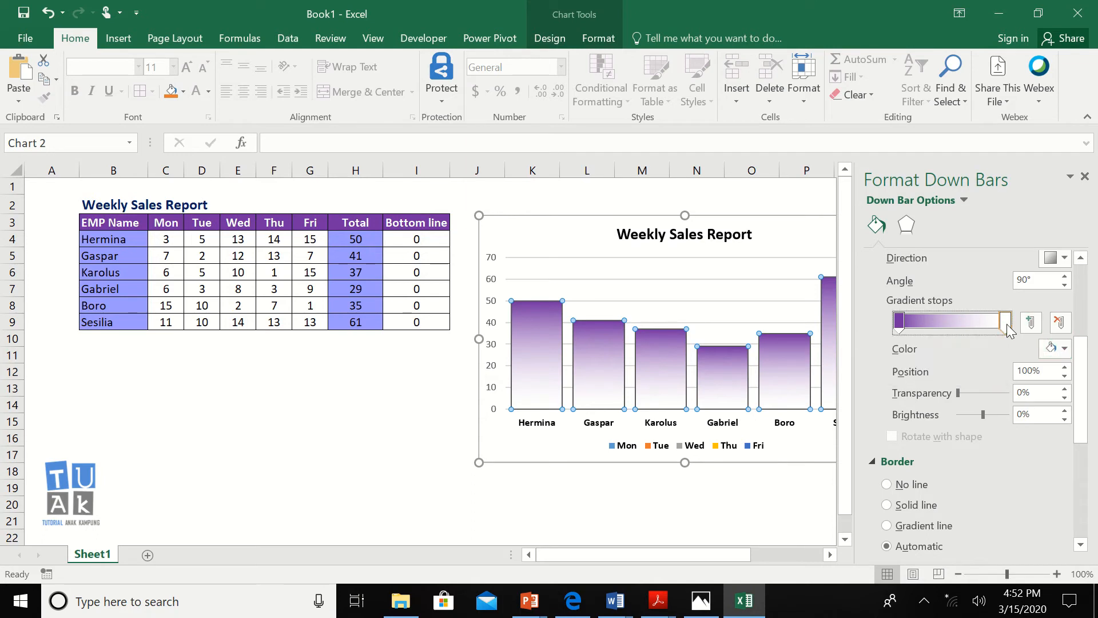
click(959, 393)
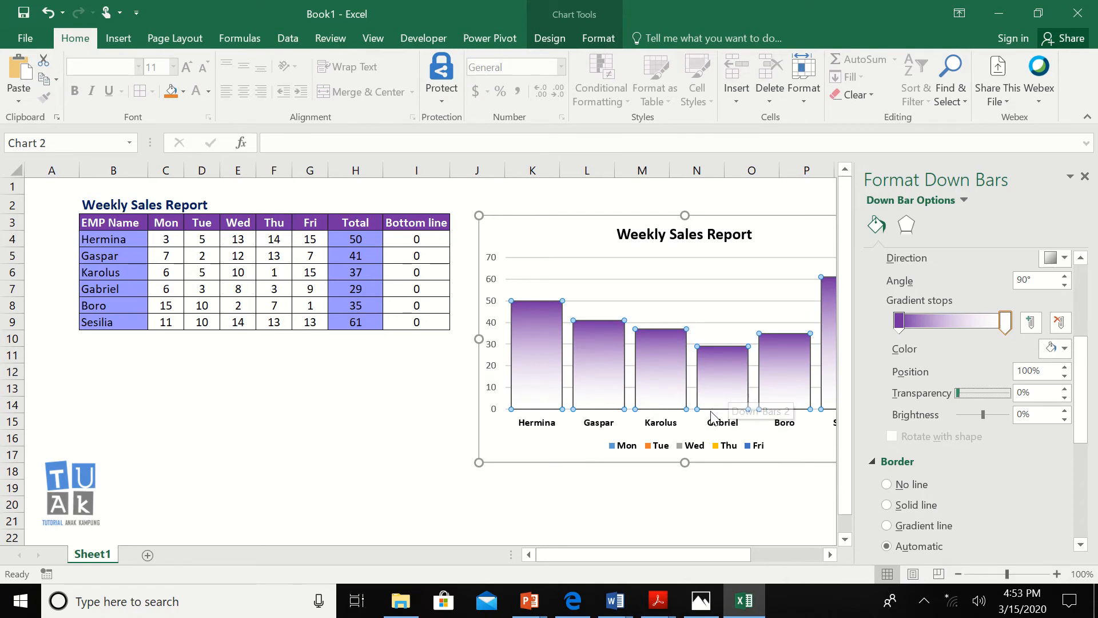
drag(957, 393, 1009, 396)
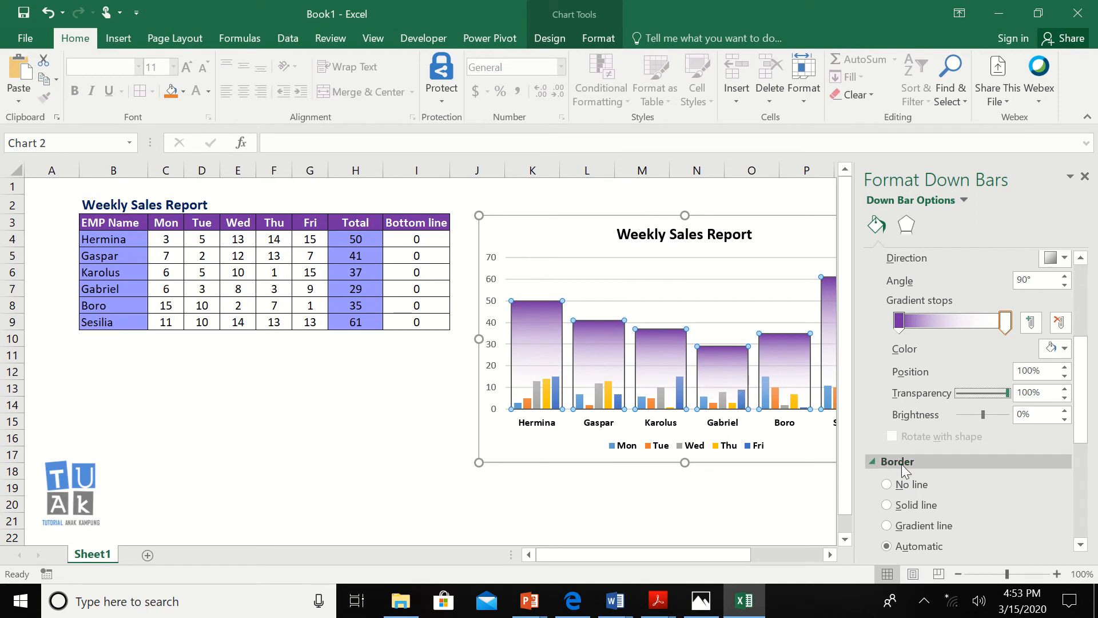
Set the down bars' border to No line and close the formatting options.
click(887, 485)
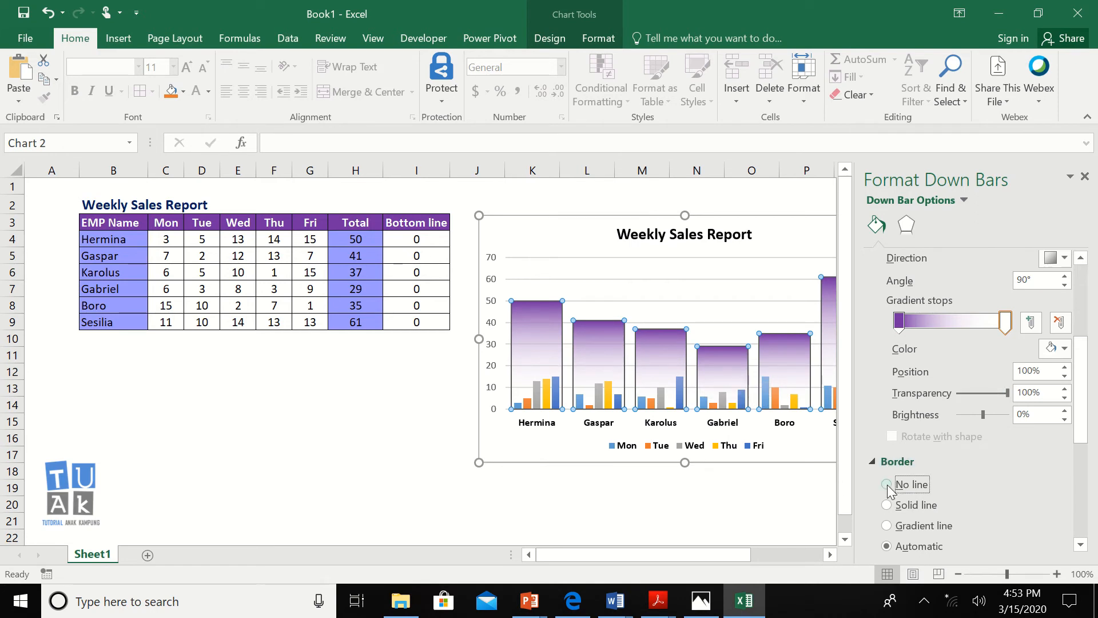
click(1085, 176)
click(954, 472)
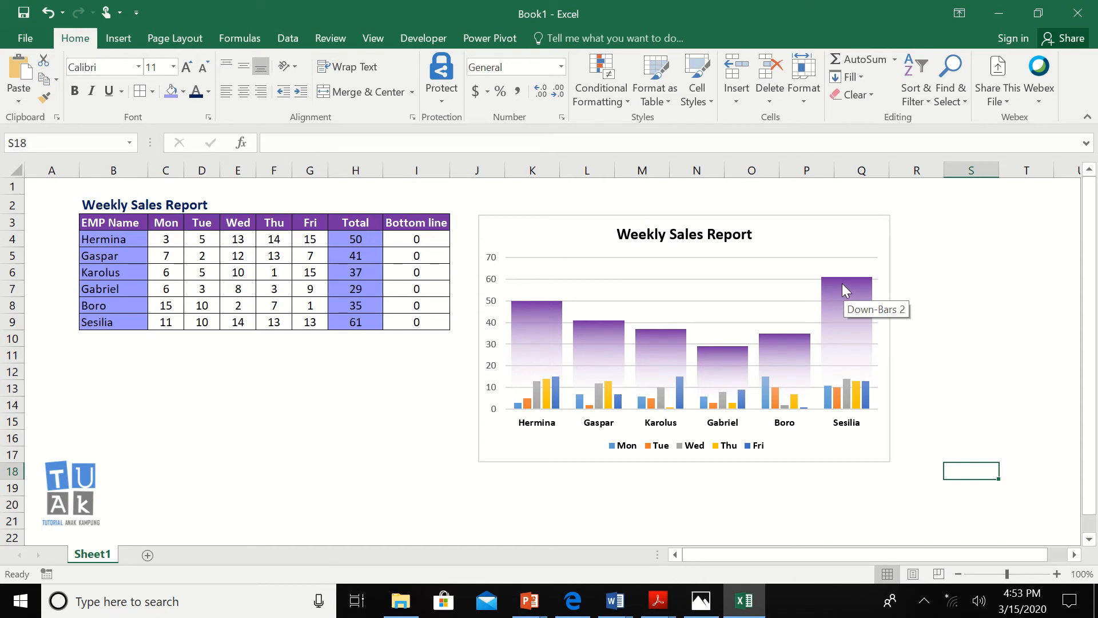
Select the Total series in the Weekly Sales Report chart and add data labels to it.
click(872, 222)
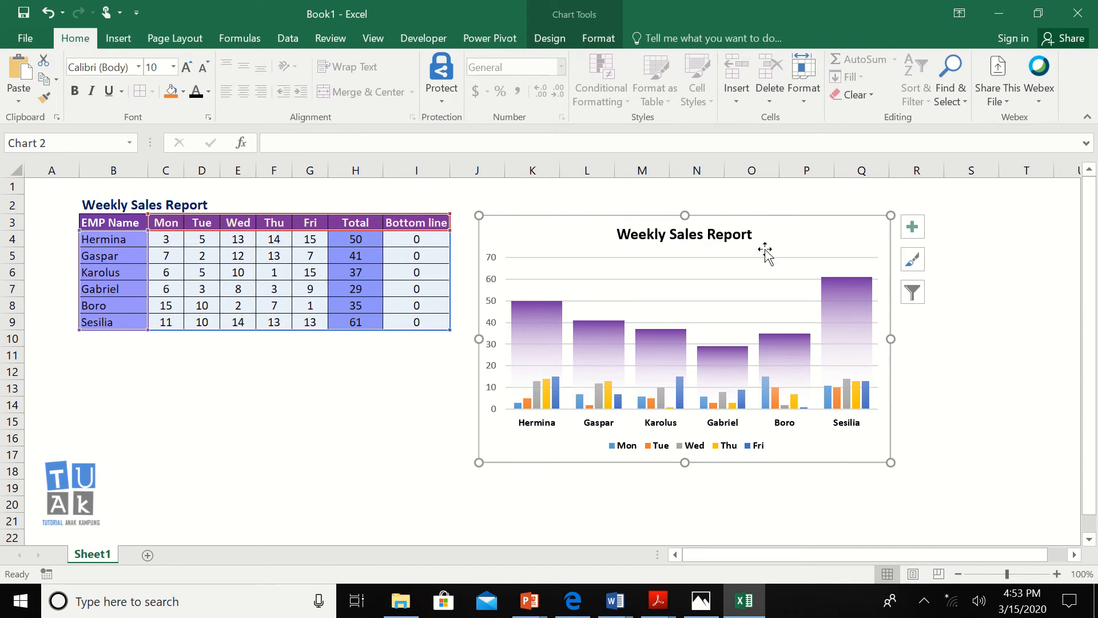
click(599, 39)
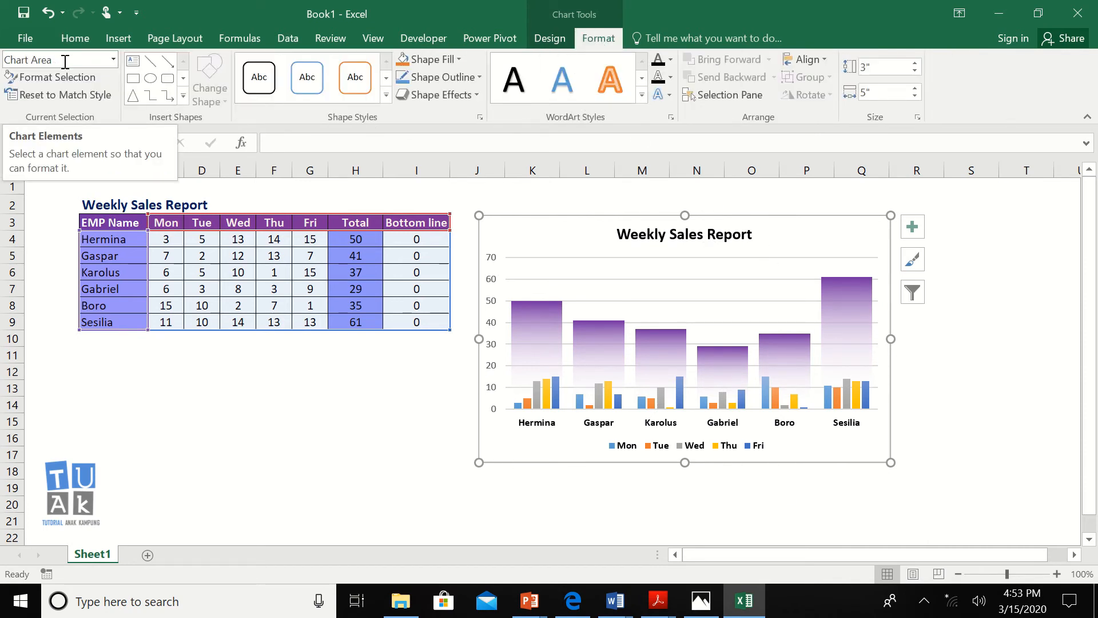
click(113, 60)
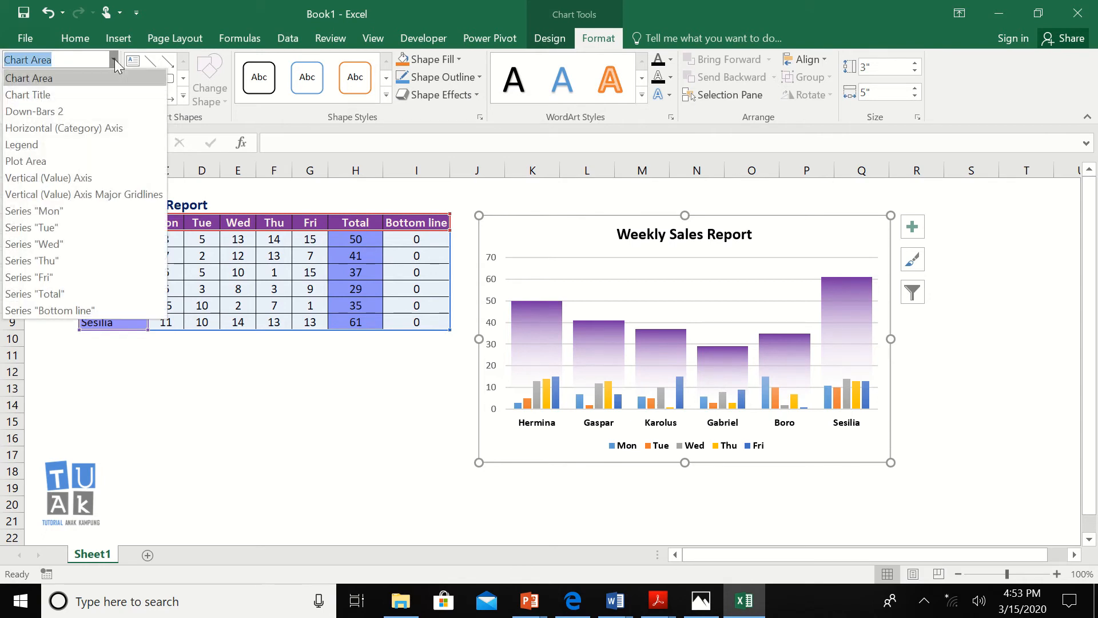
click(78, 296)
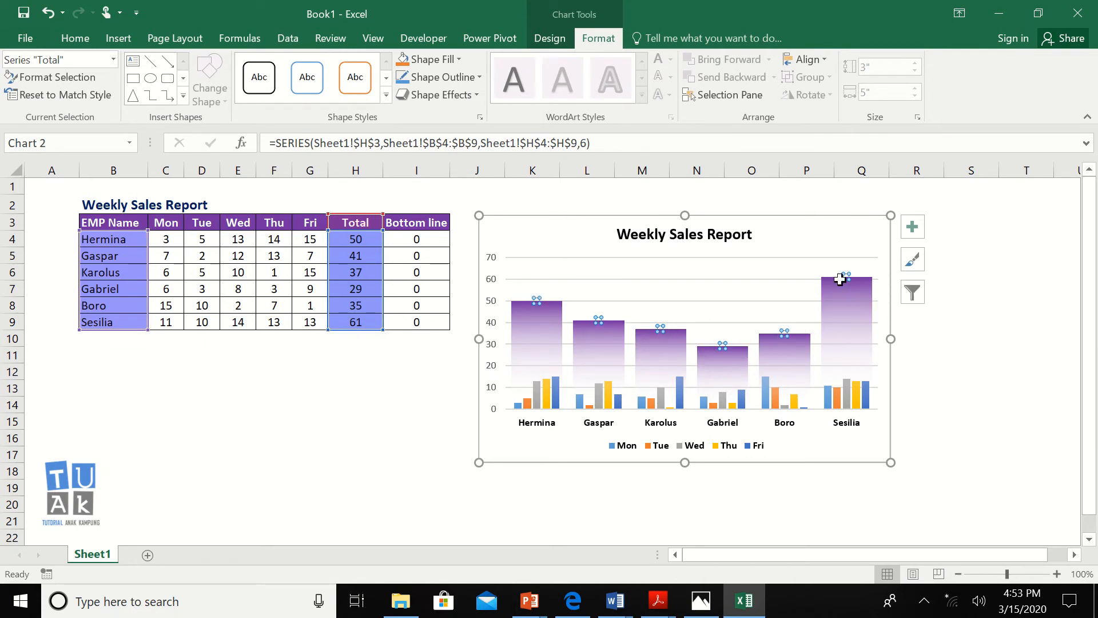
mouse_move(849, 276)
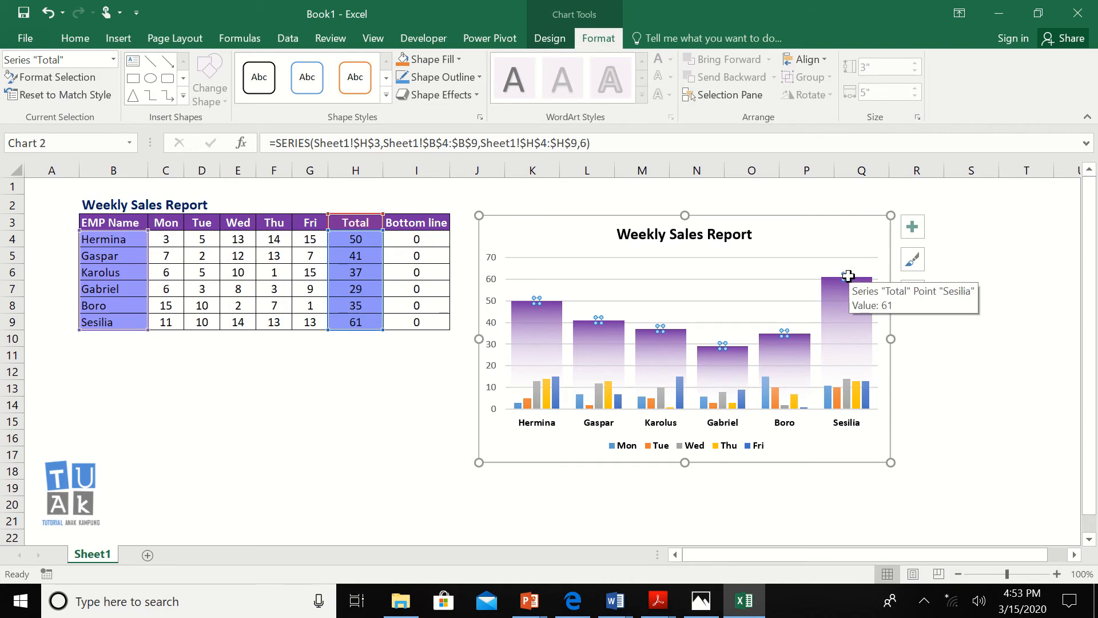
right_click(848, 275)
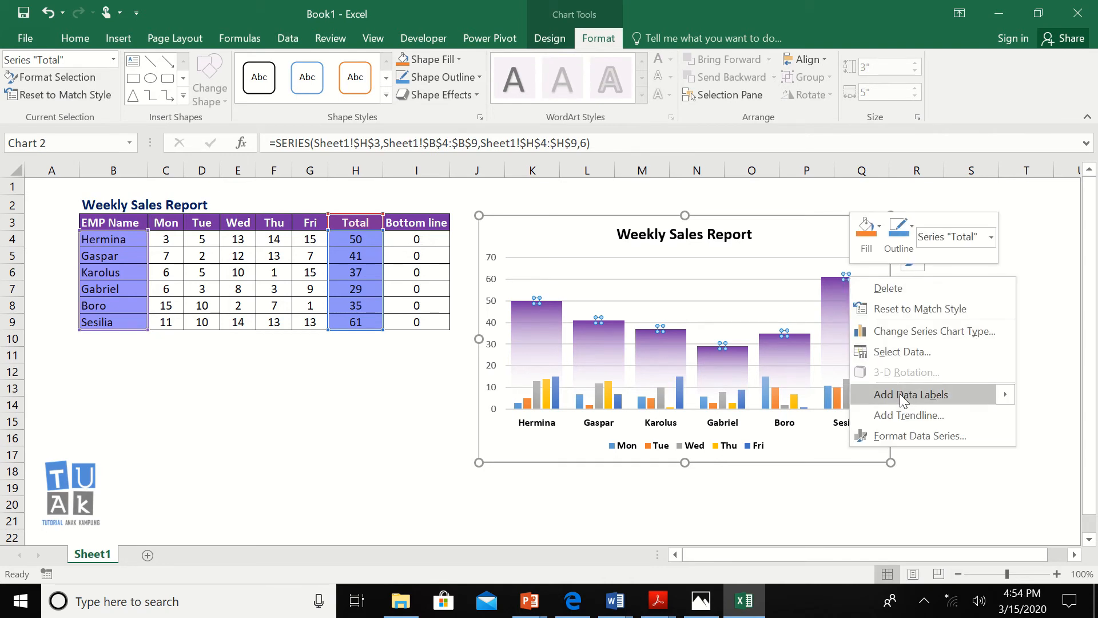
mouse_move(901, 394)
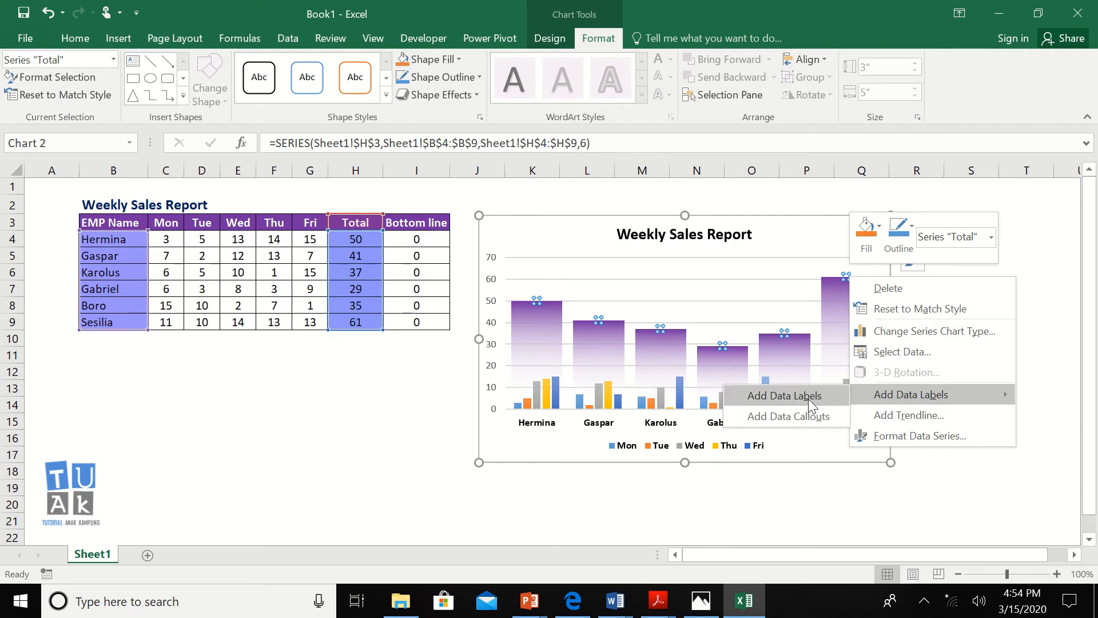
click(773, 395)
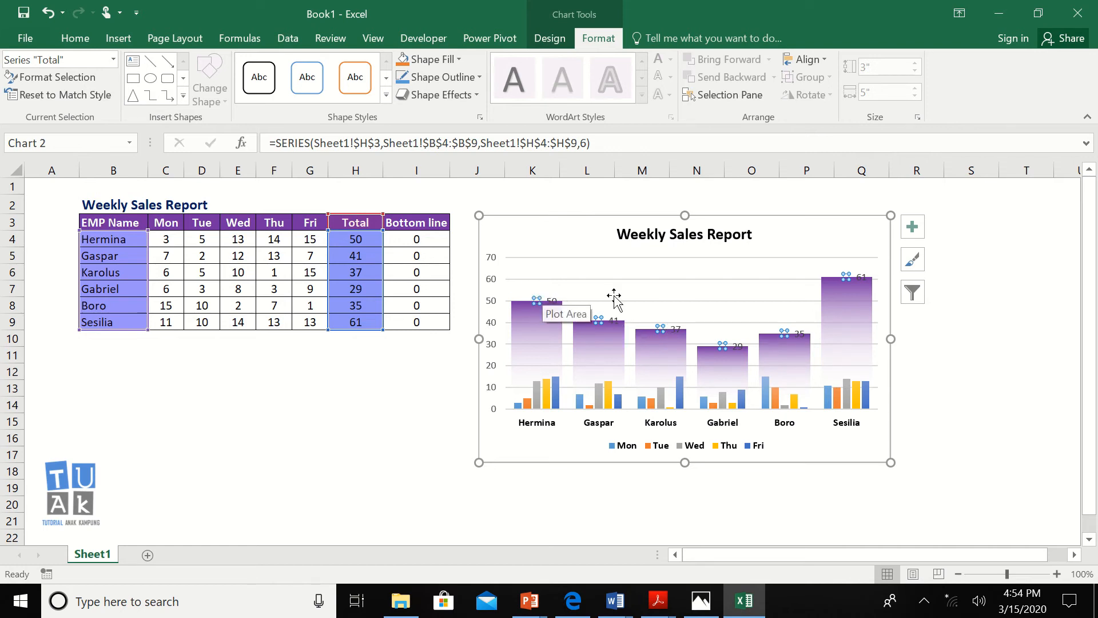
right_click(849, 279)
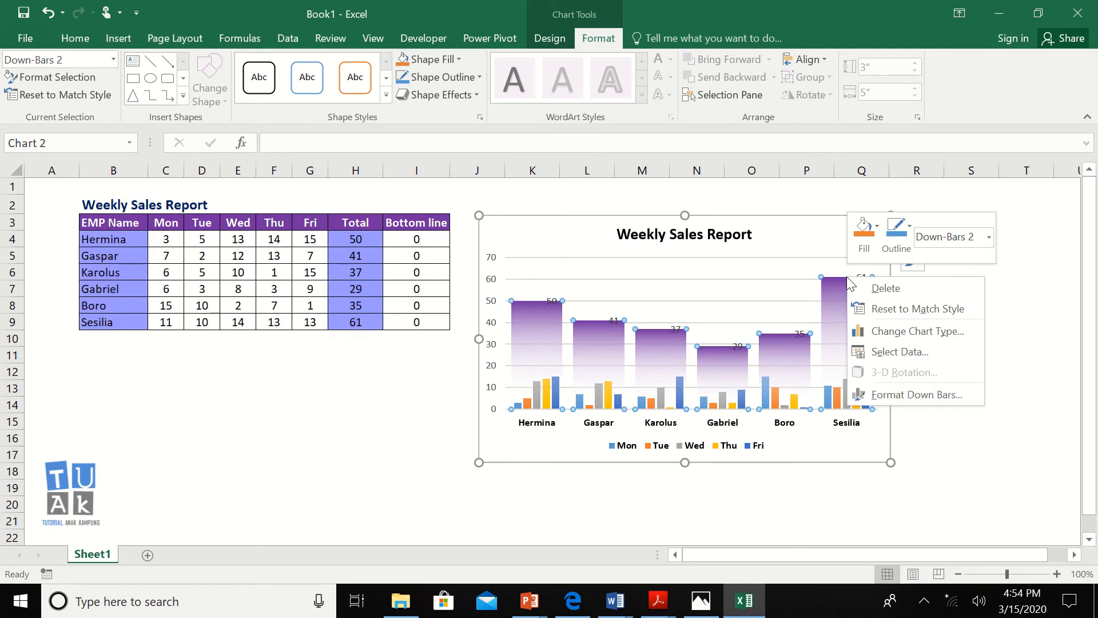
click(670, 333)
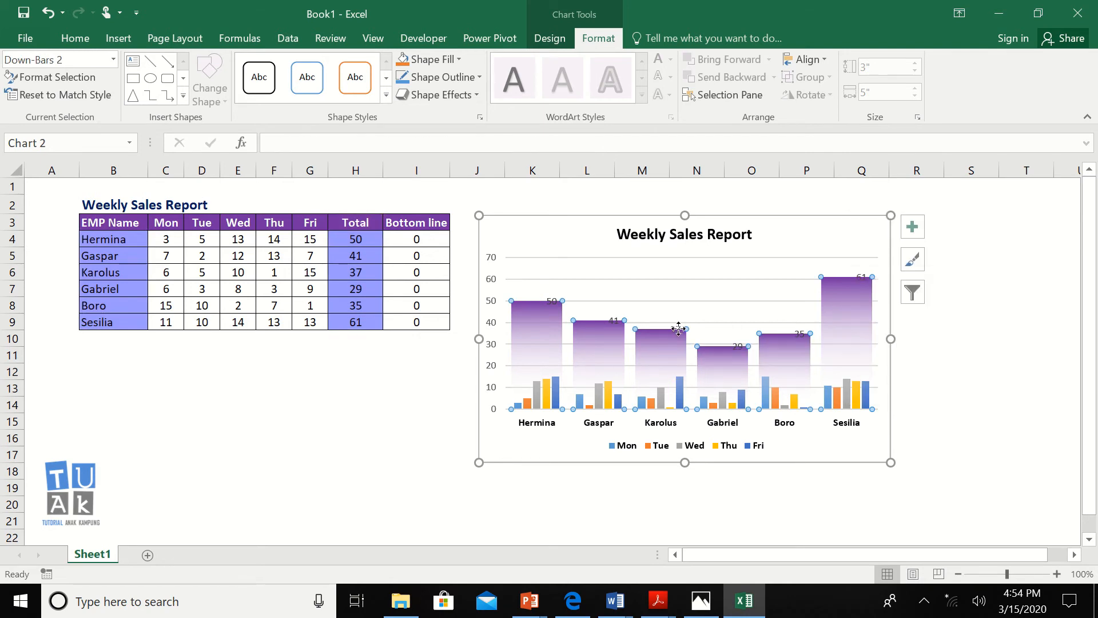
Set the label position of the Total series' data labels to Above and close the formatting options.
click(678, 329)
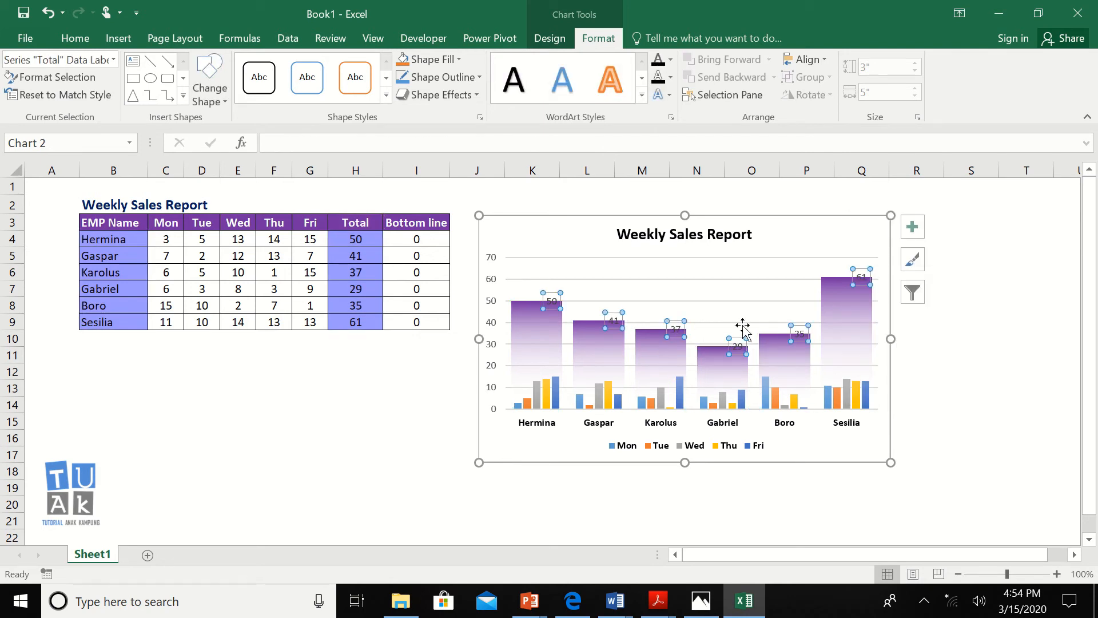
right_click(864, 279)
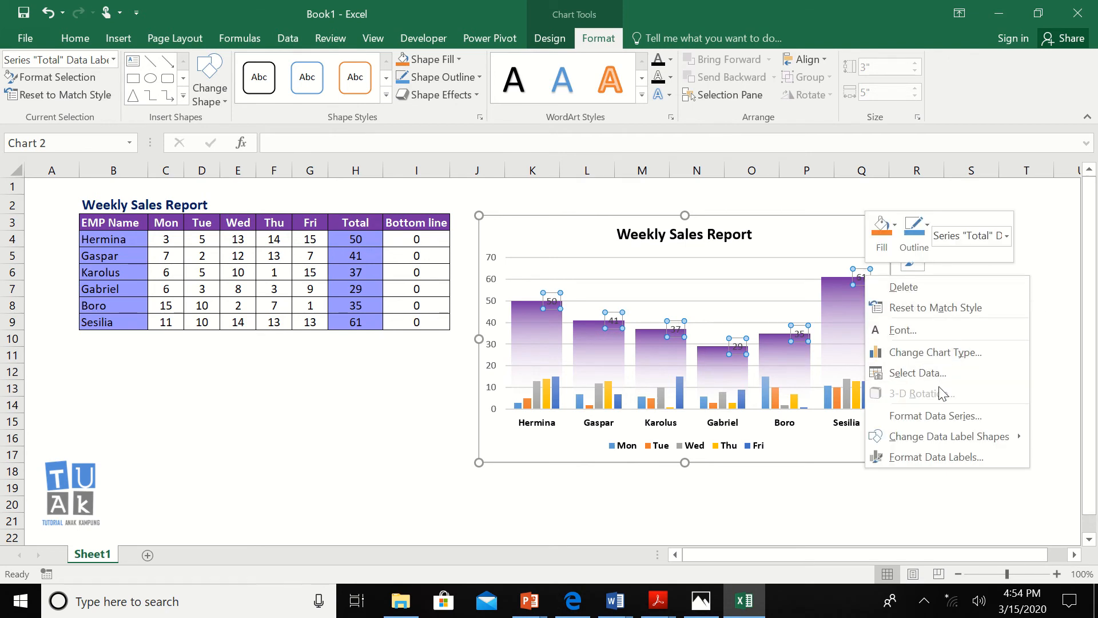
mouse_move(942, 440)
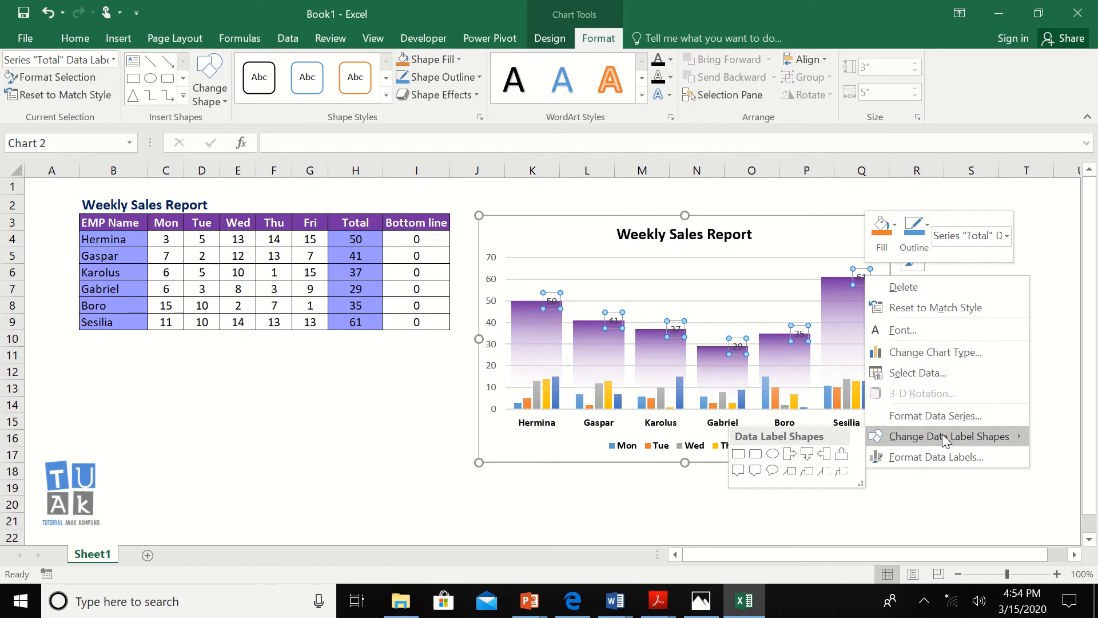
click(945, 455)
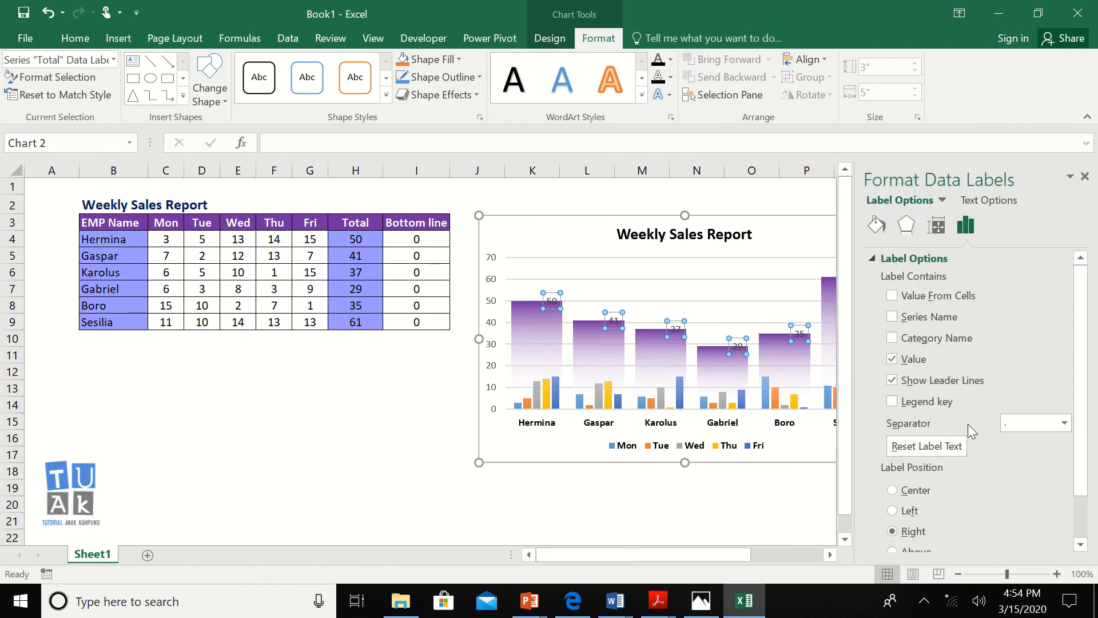
drag(1081, 339, 1080, 389)
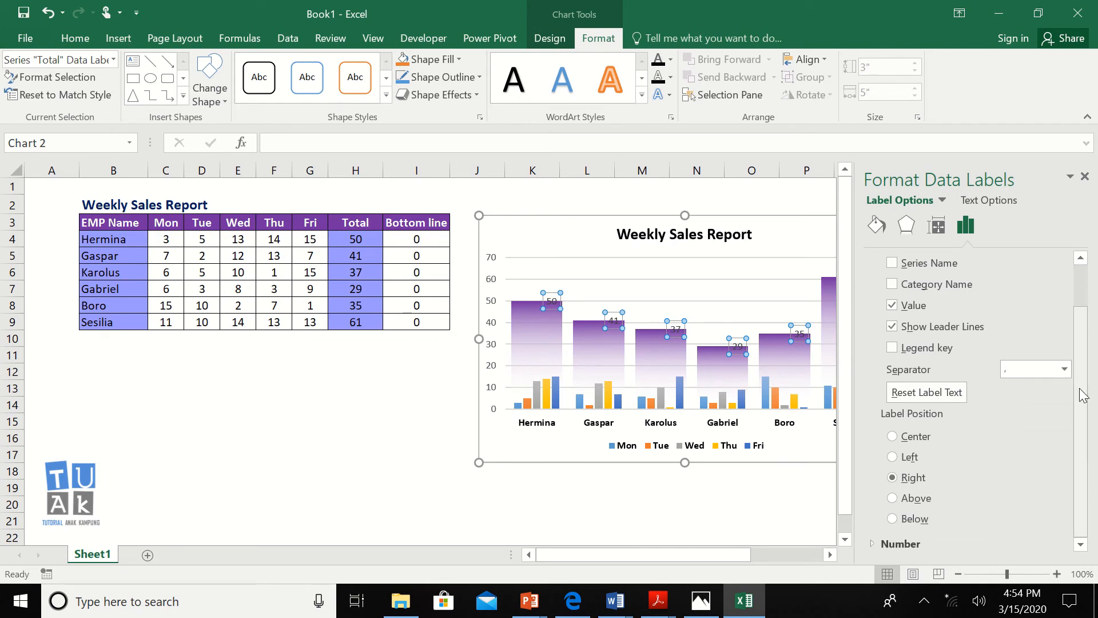
click(897, 500)
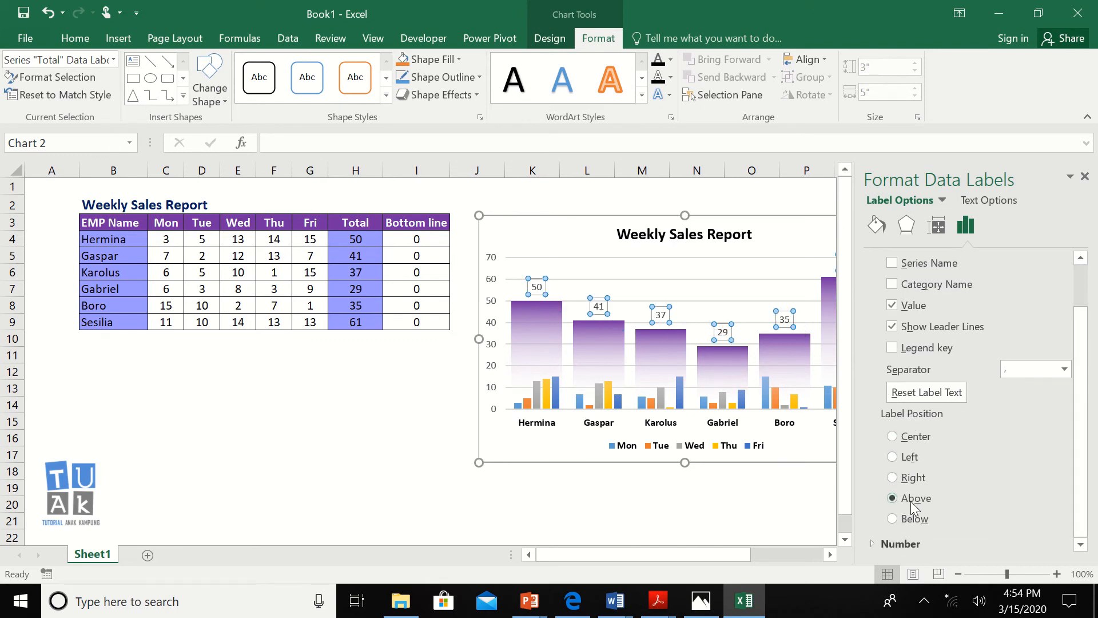
click(1085, 177)
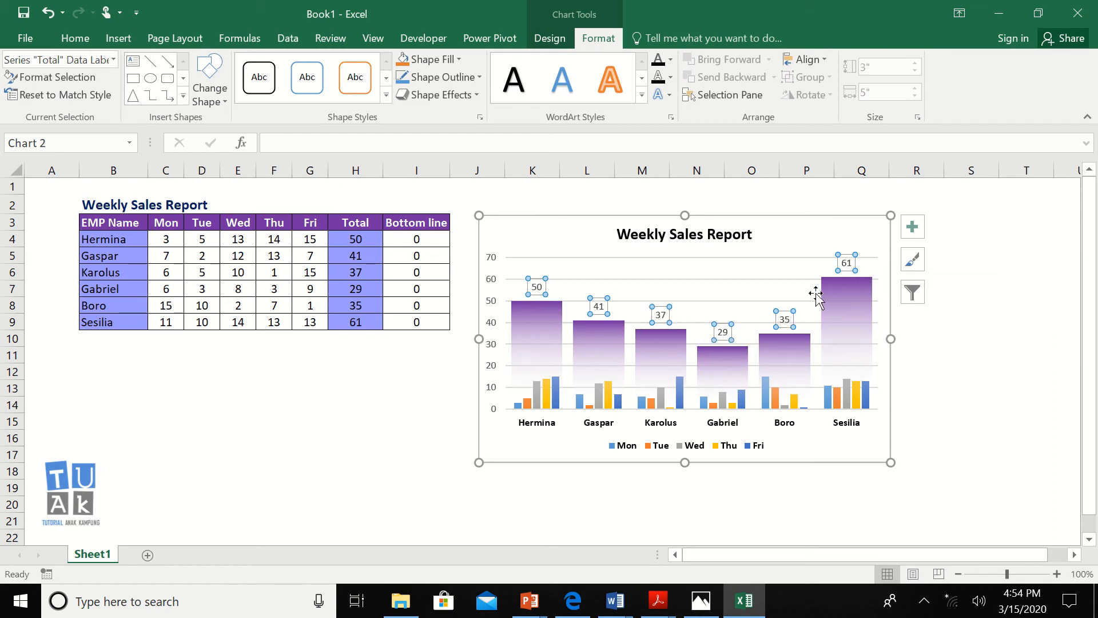
Check the reference picture Weekly Sales Chart.jpg in Photos, return to Excel and change the total data labels' shape to a rounded rectangular callout.
click(700, 601)
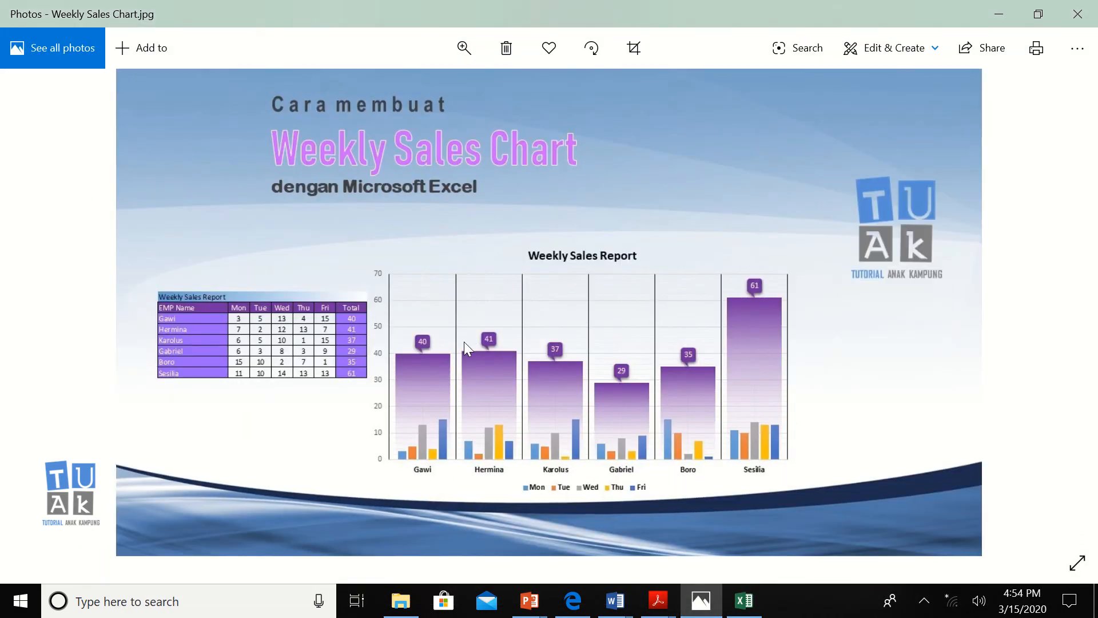
key(alt+Tab)
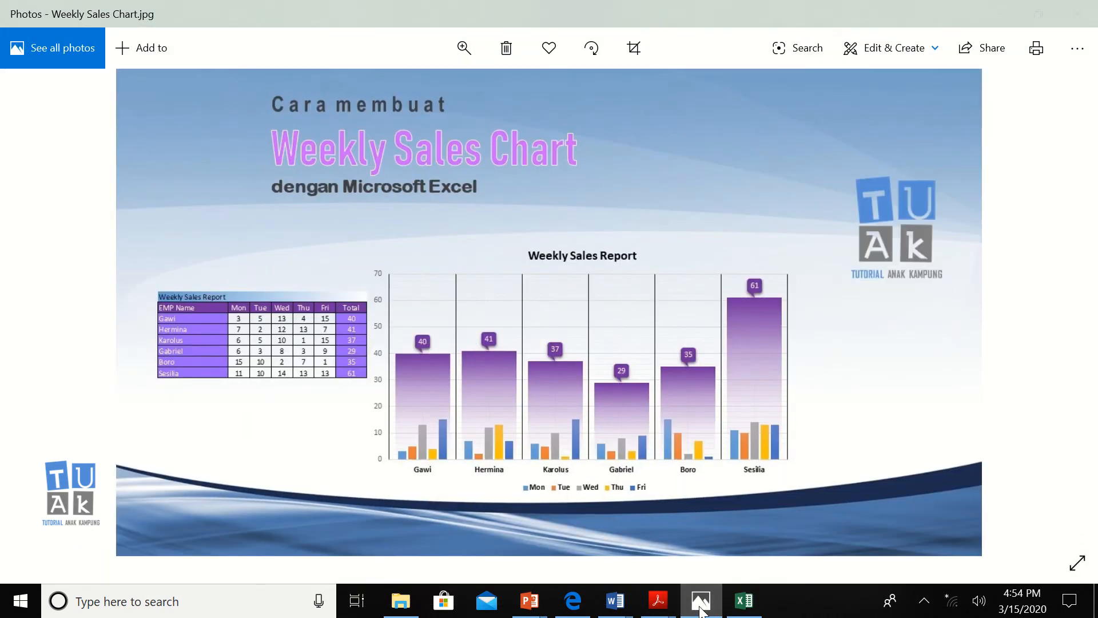
click(913, 232)
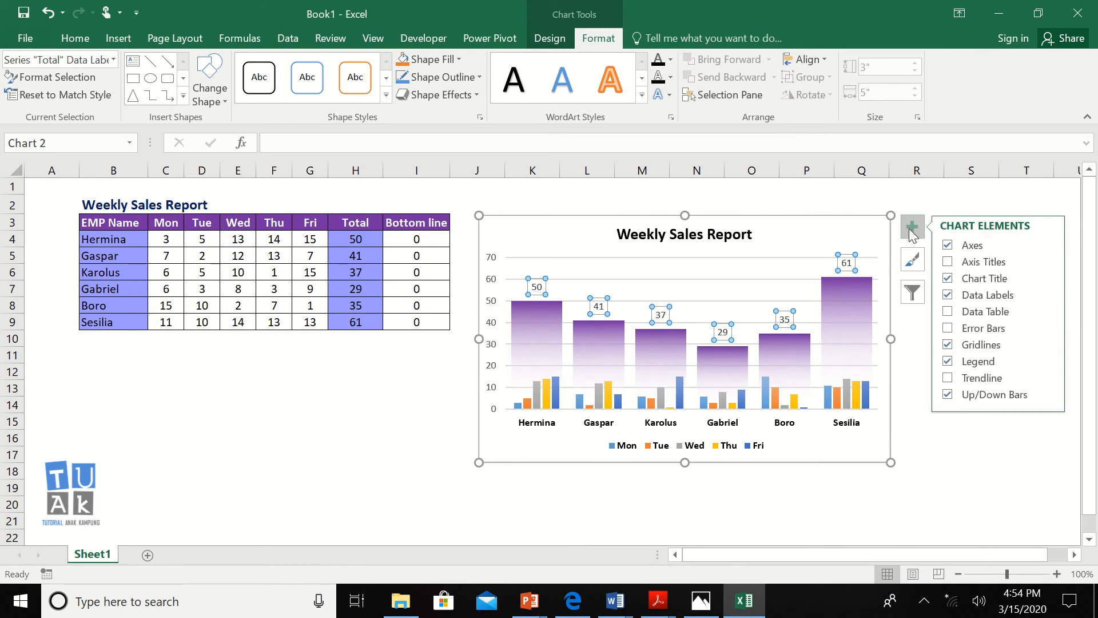
right_click(845, 264)
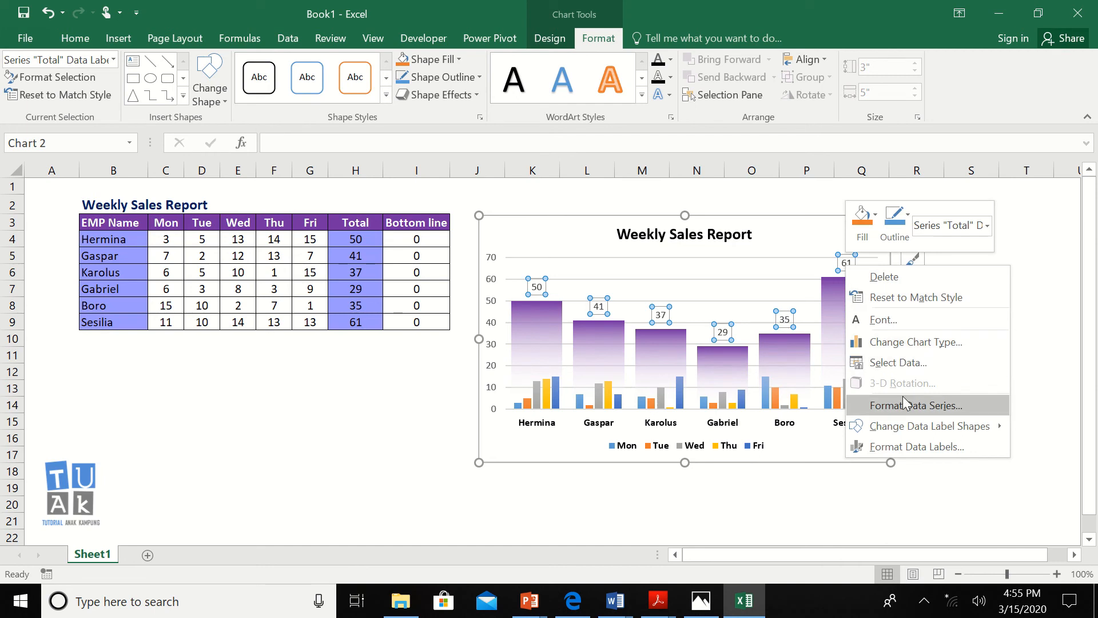
mouse_move(906, 426)
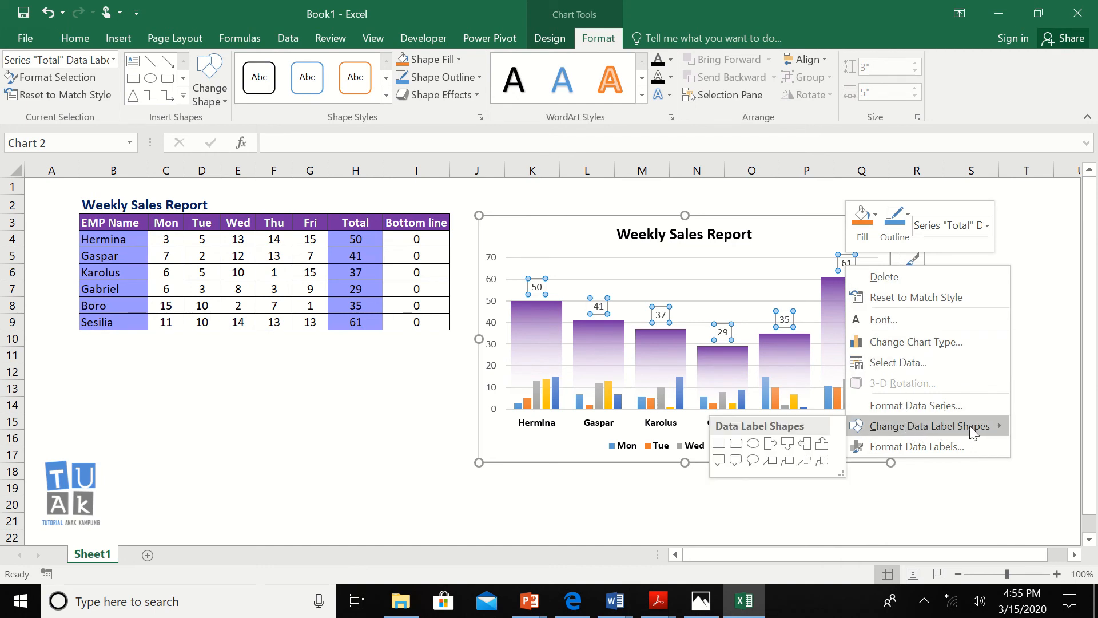
click(736, 461)
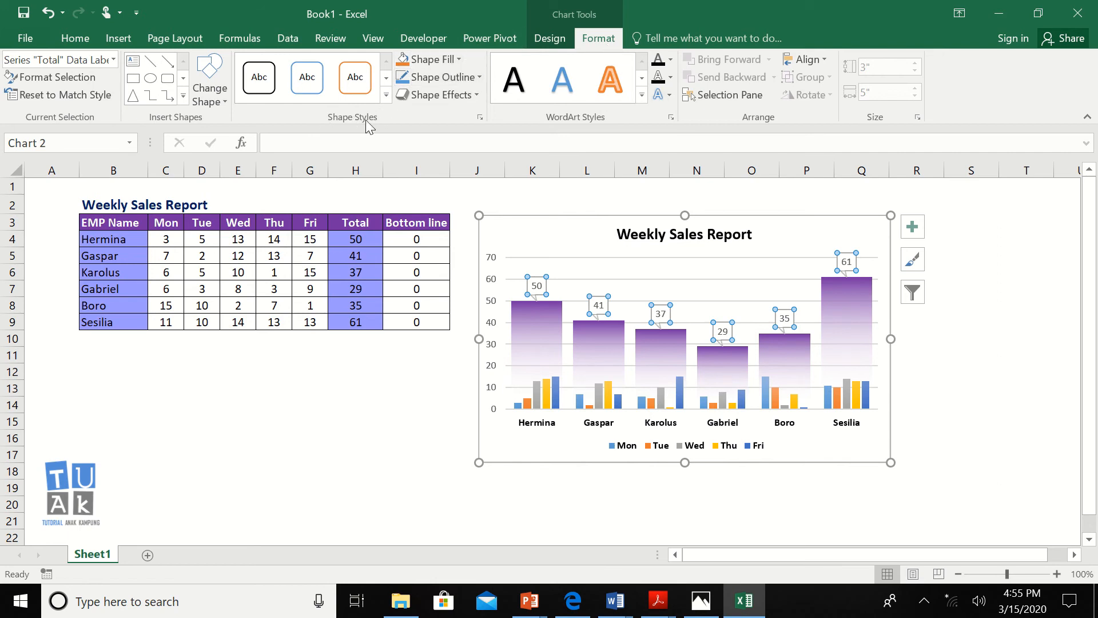
Apply the shaded blue theme shape style with a shadow to the total labels and change their fill to standard purple.
click(386, 99)
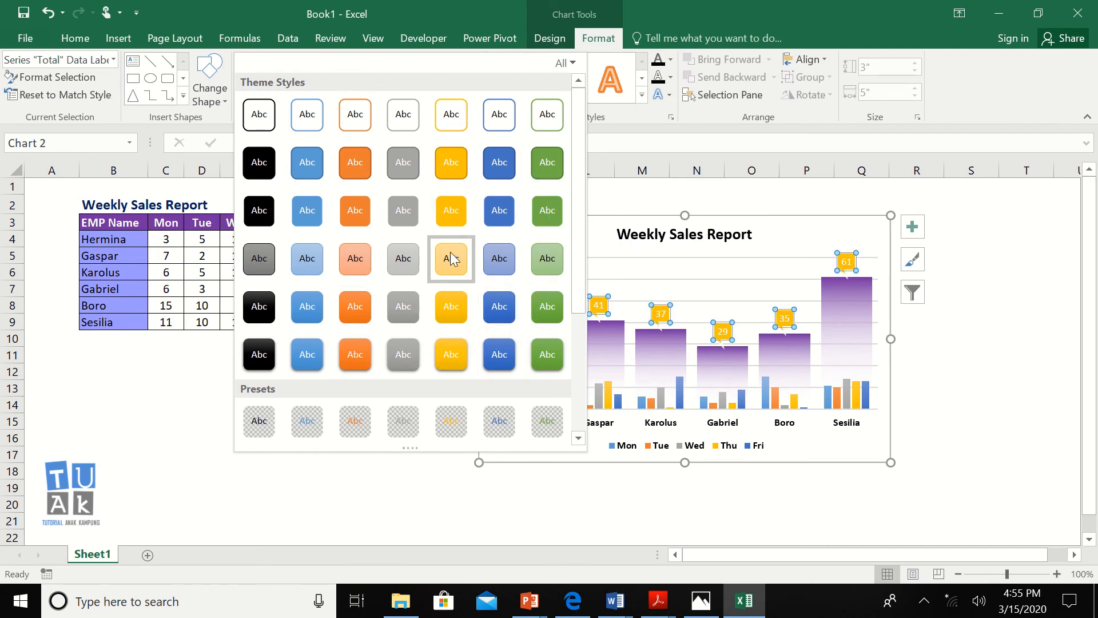
click(312, 356)
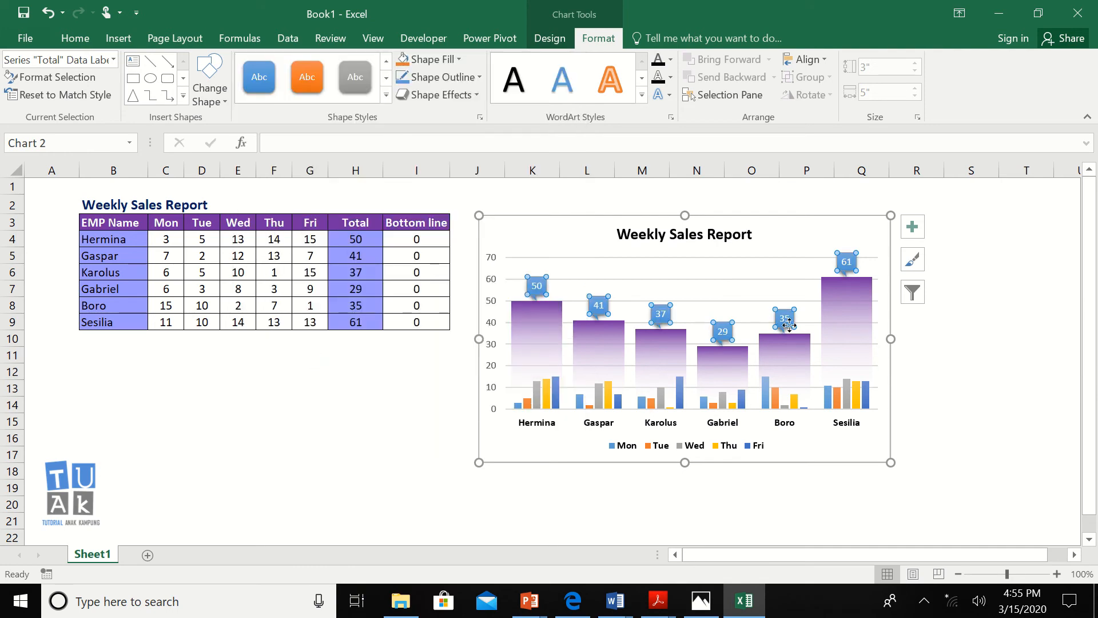
click(457, 61)
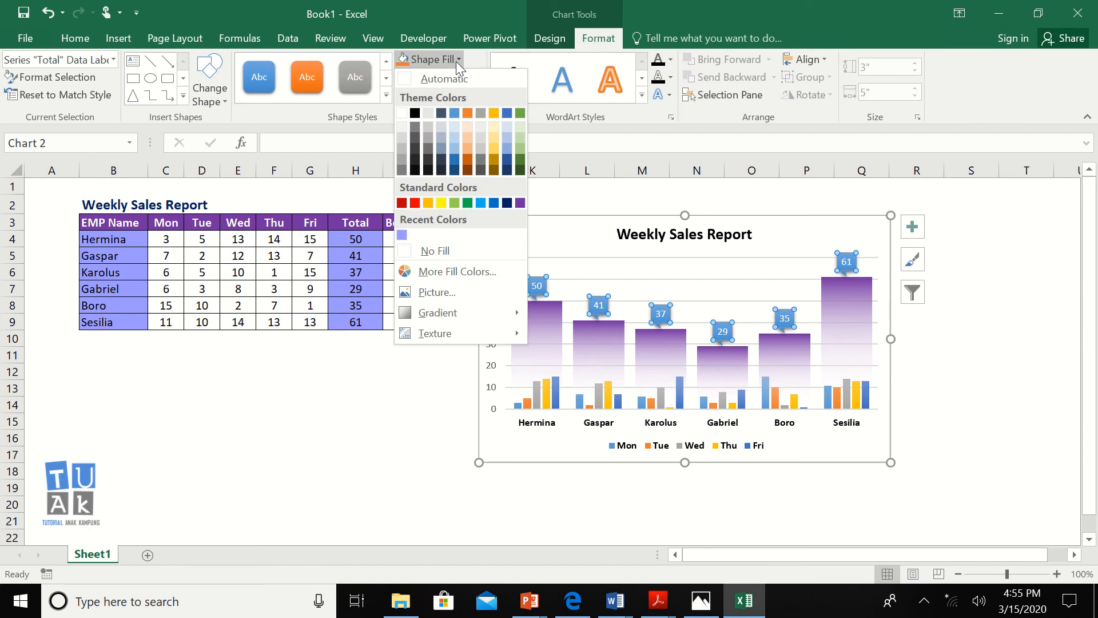
click(520, 203)
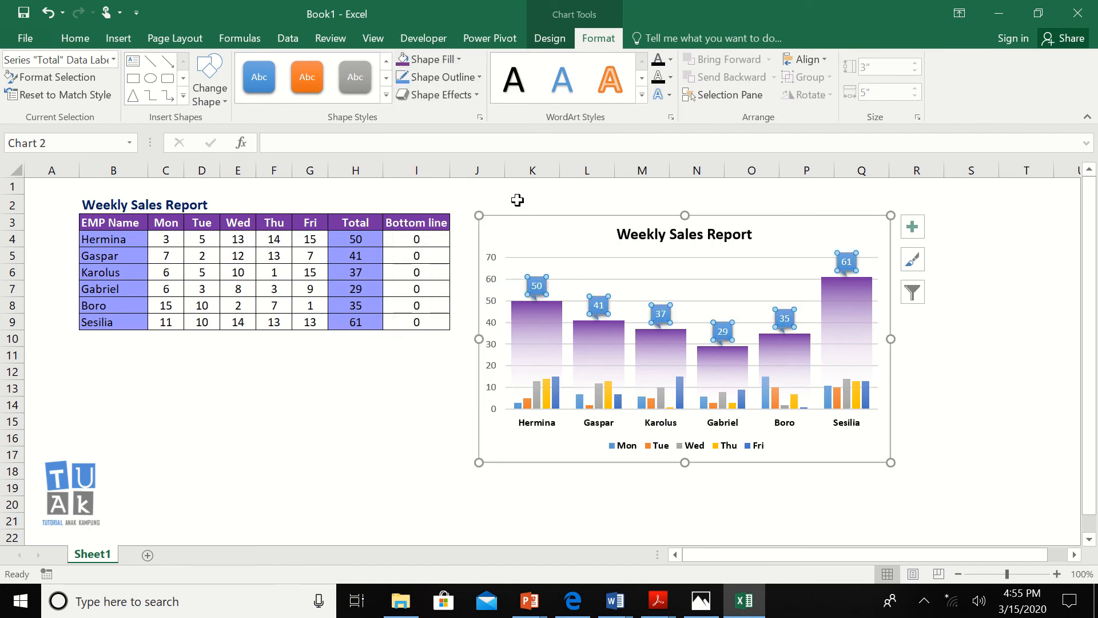
click(921, 442)
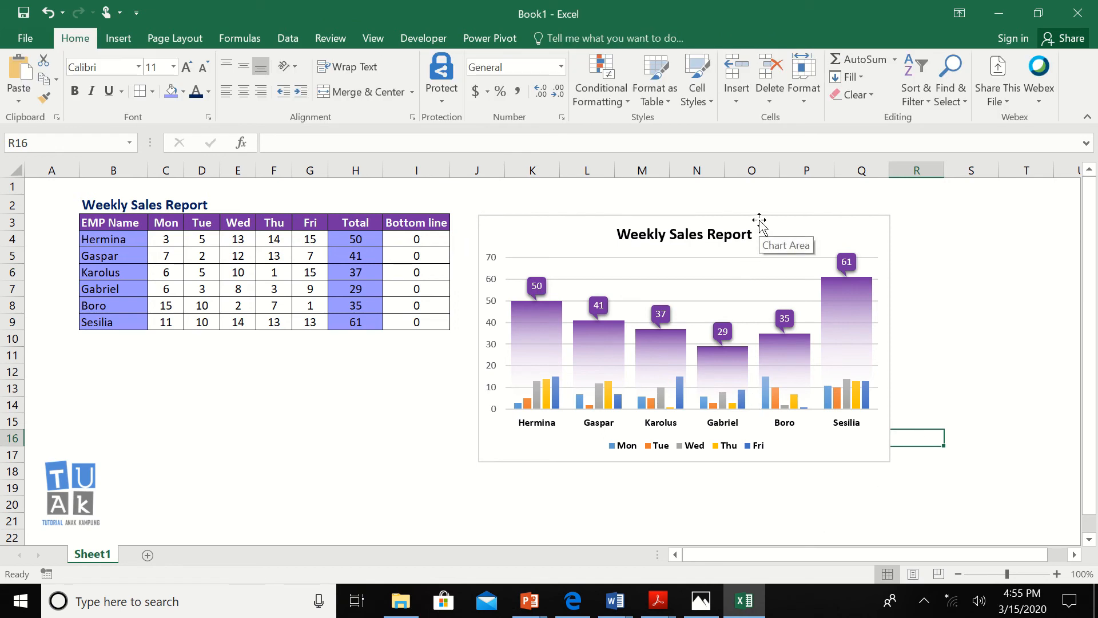
Move the Weekly Sales Report chart slightly upward on the worksheet.
drag(759, 219, 758, 215)
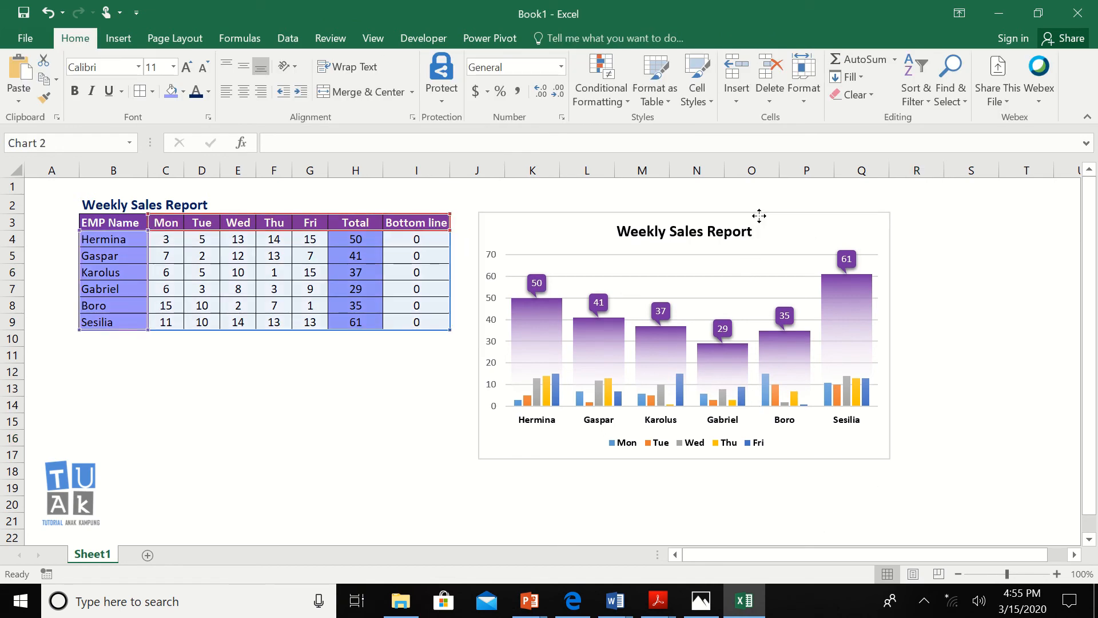
click(923, 392)
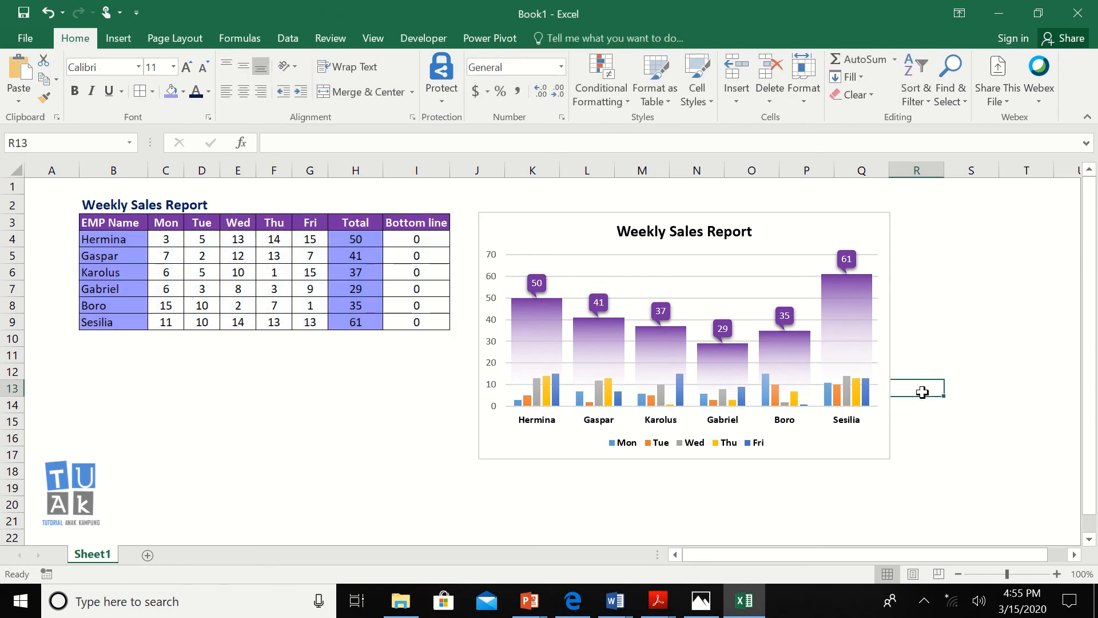
click(726, 262)
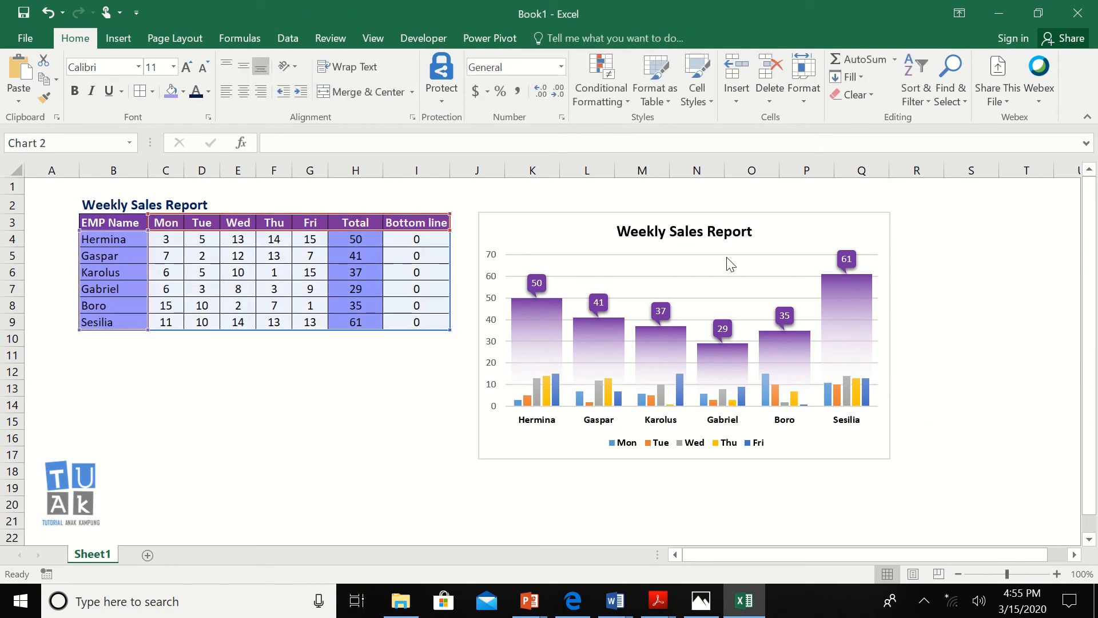
click(947, 367)
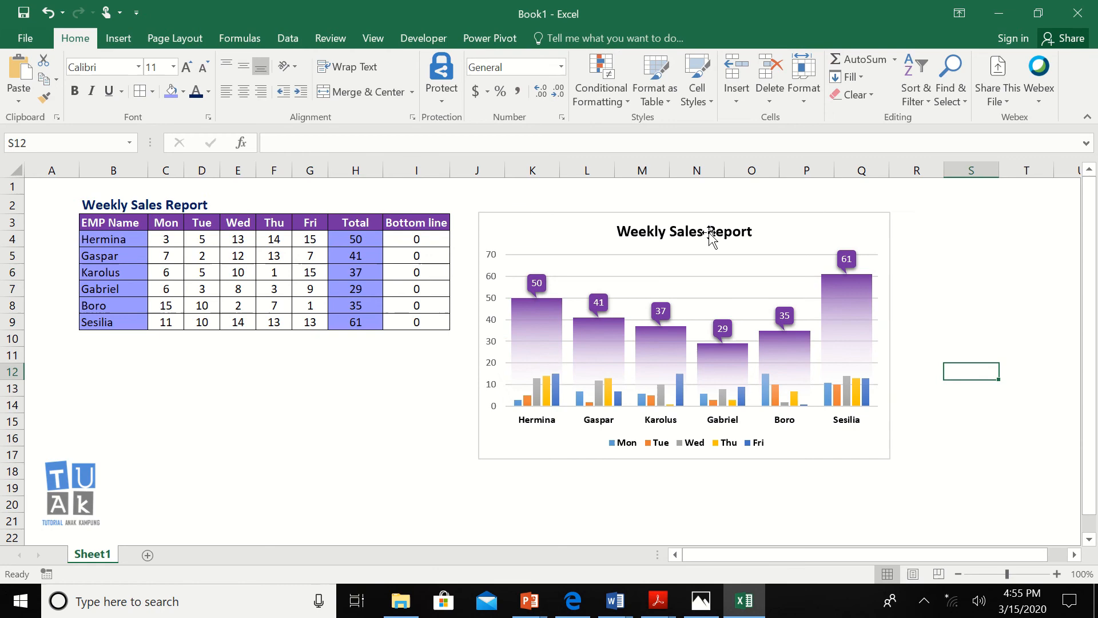
Compare the chart with the reference picture in Photos, then add primary major vertical and primary minor horizontal gridlines in Excel.
click(746, 255)
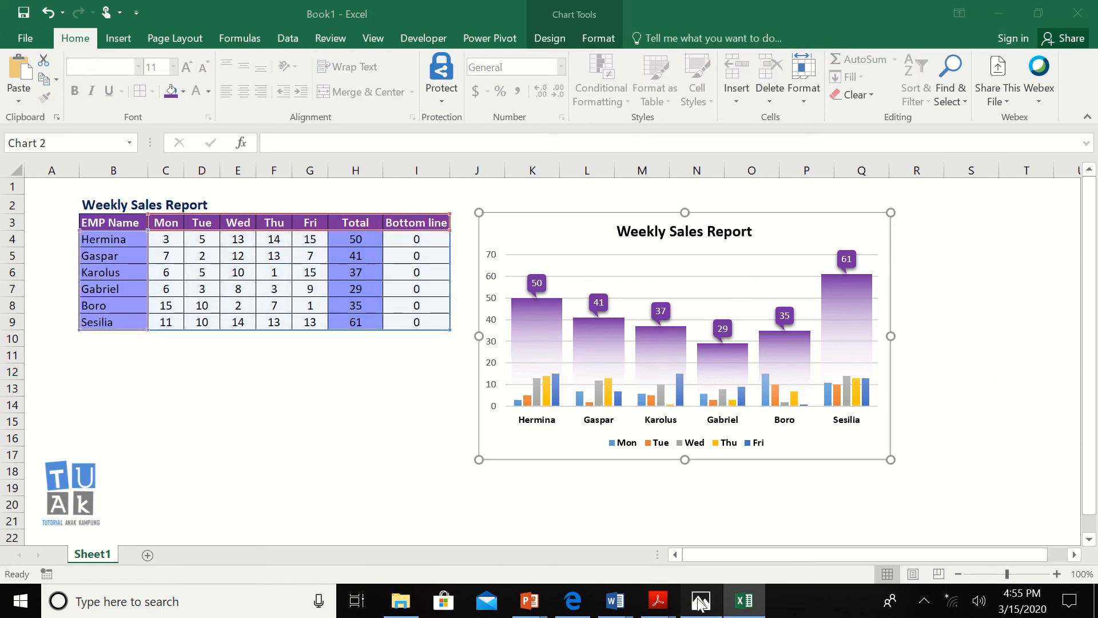
click(700, 601)
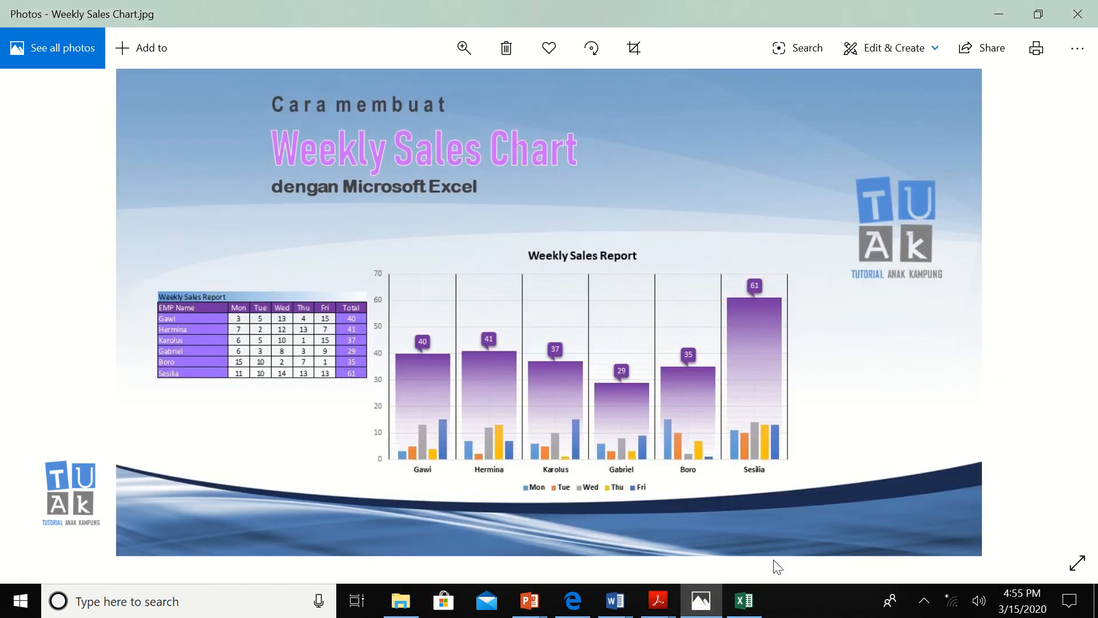
click(706, 609)
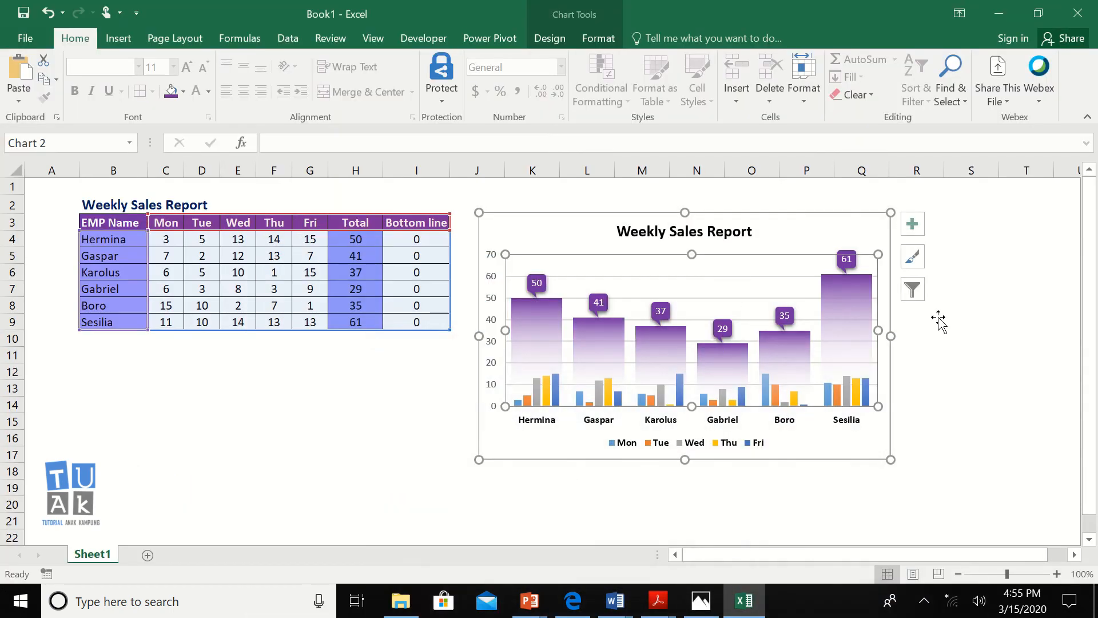
click(1059, 383)
click(755, 260)
click(911, 229)
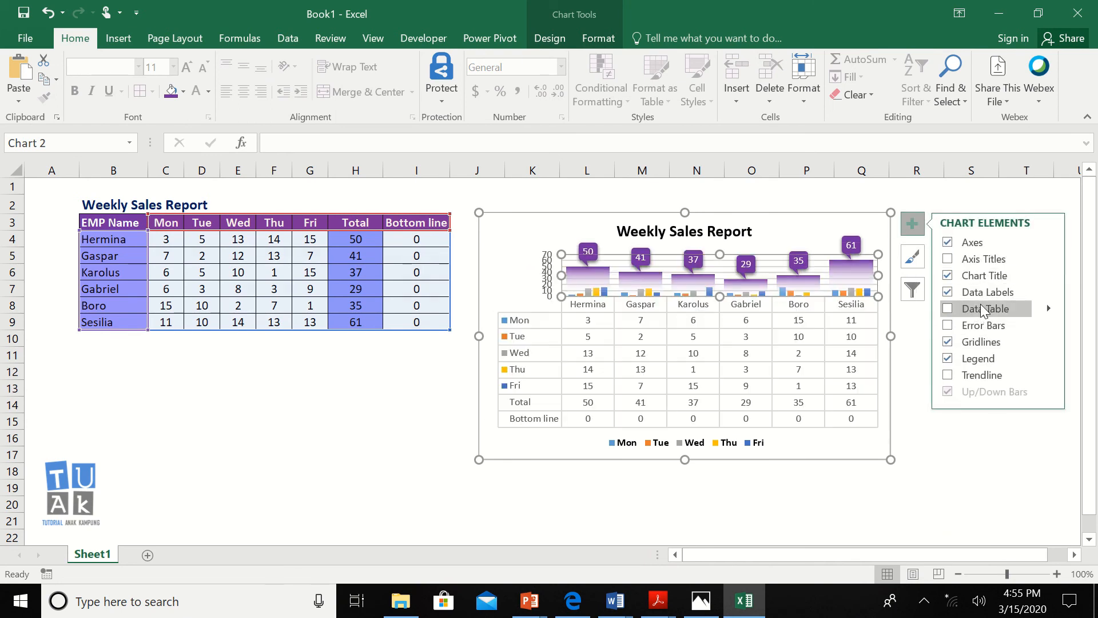
click(1051, 346)
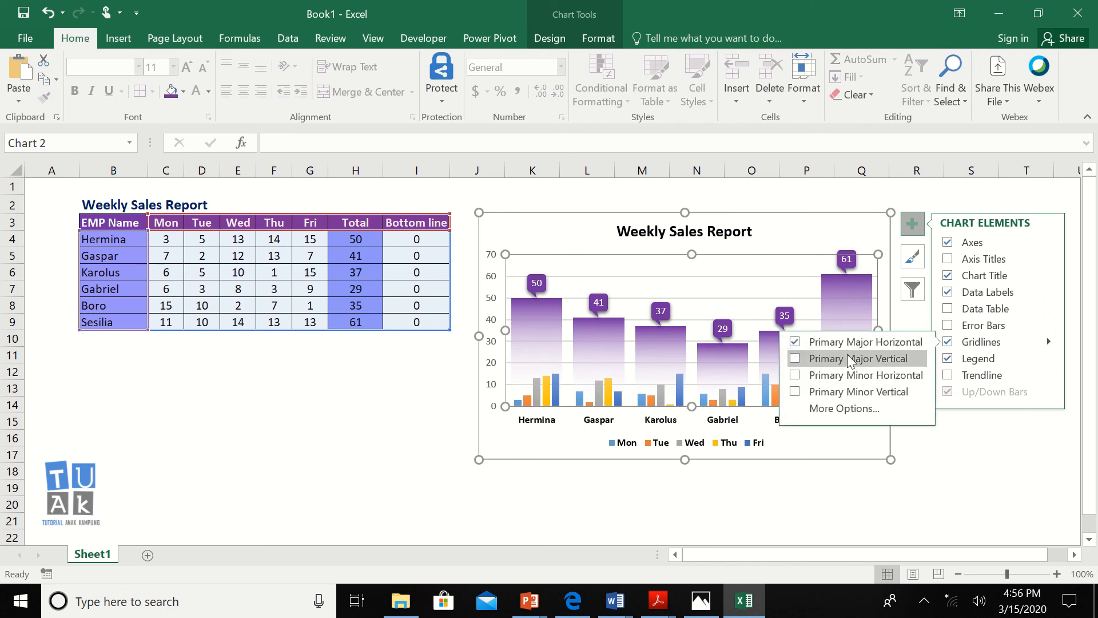
click(813, 358)
click(818, 375)
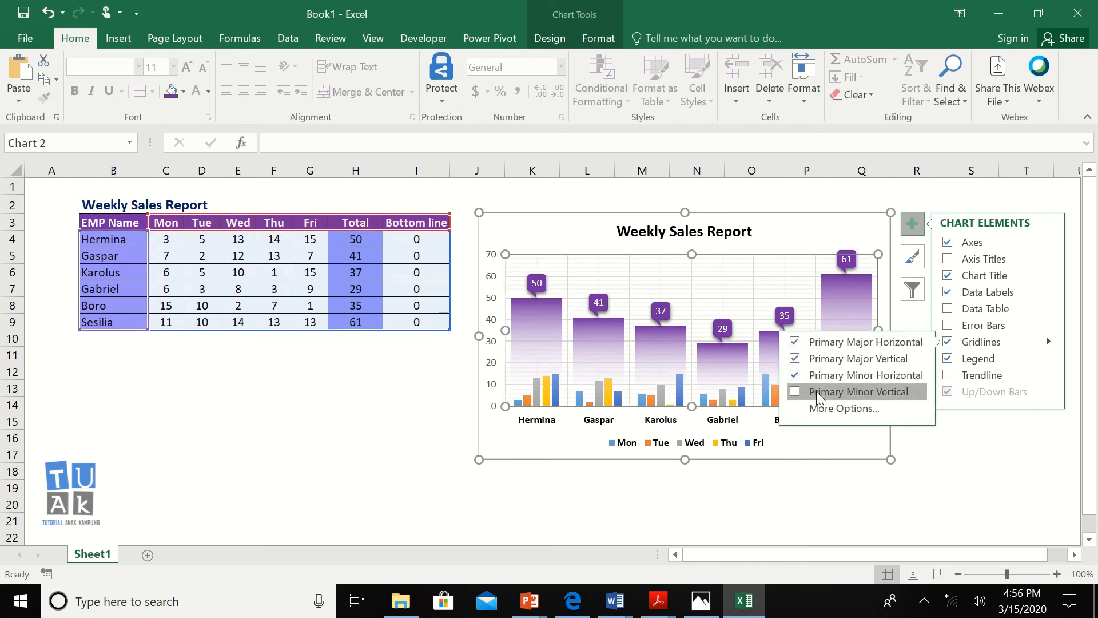
click(849, 502)
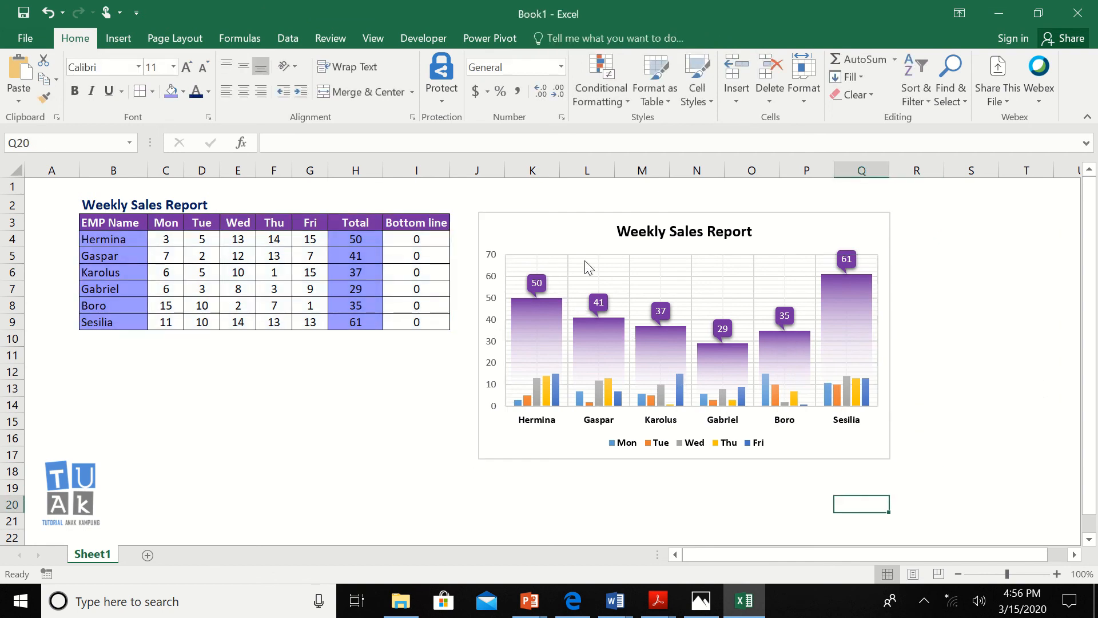
Set the outline color of the chart's major vertical gridlines to black.
click(691, 270)
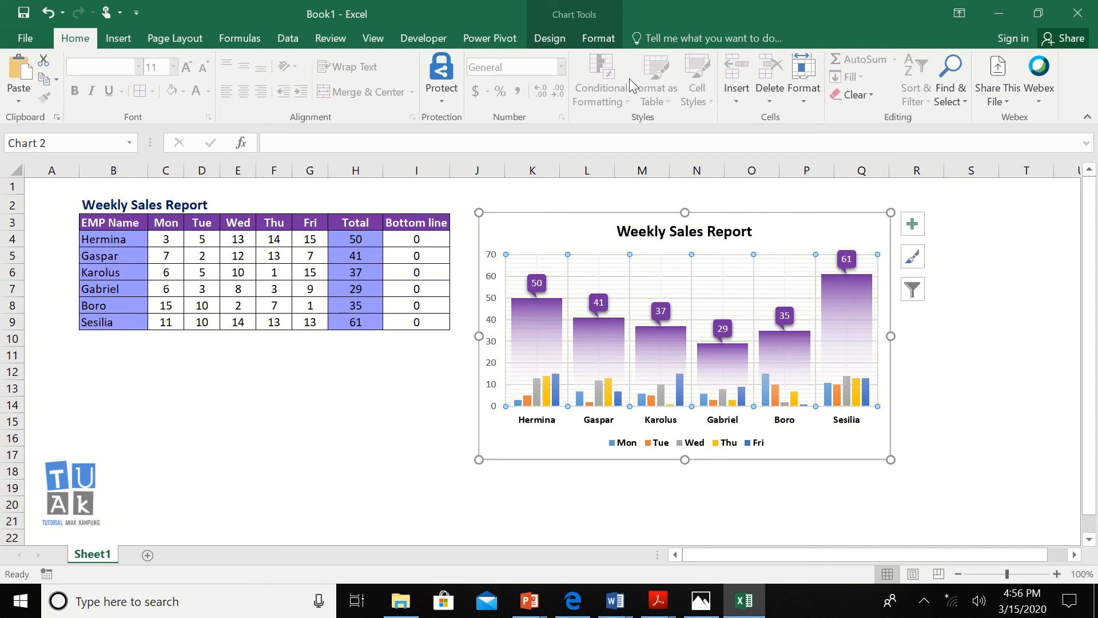
click(605, 40)
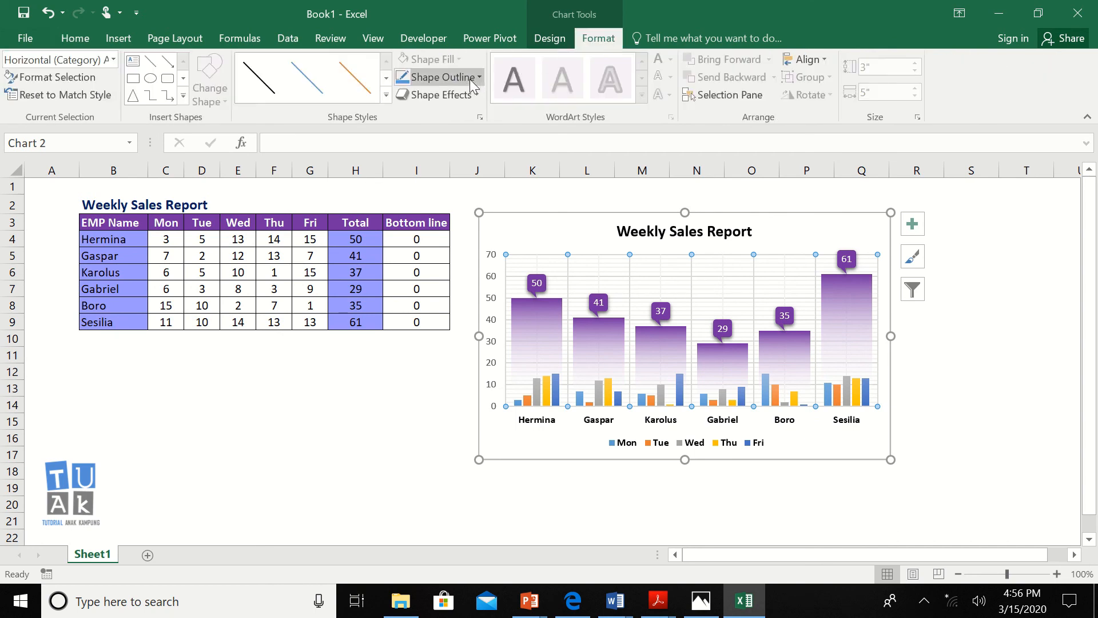
click(479, 78)
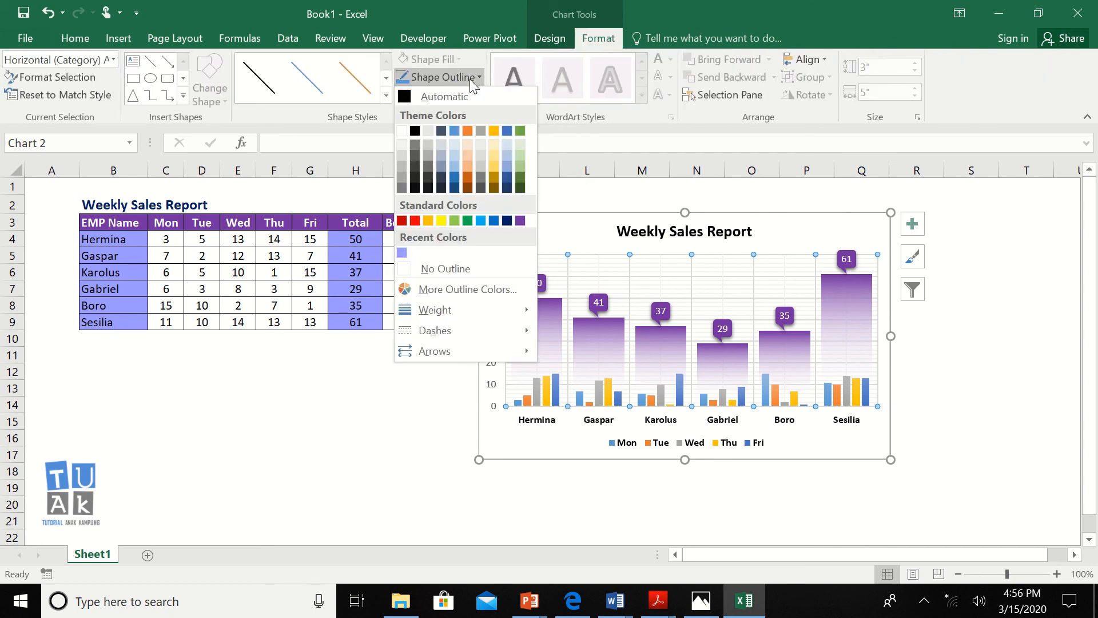
click(424, 132)
click(989, 435)
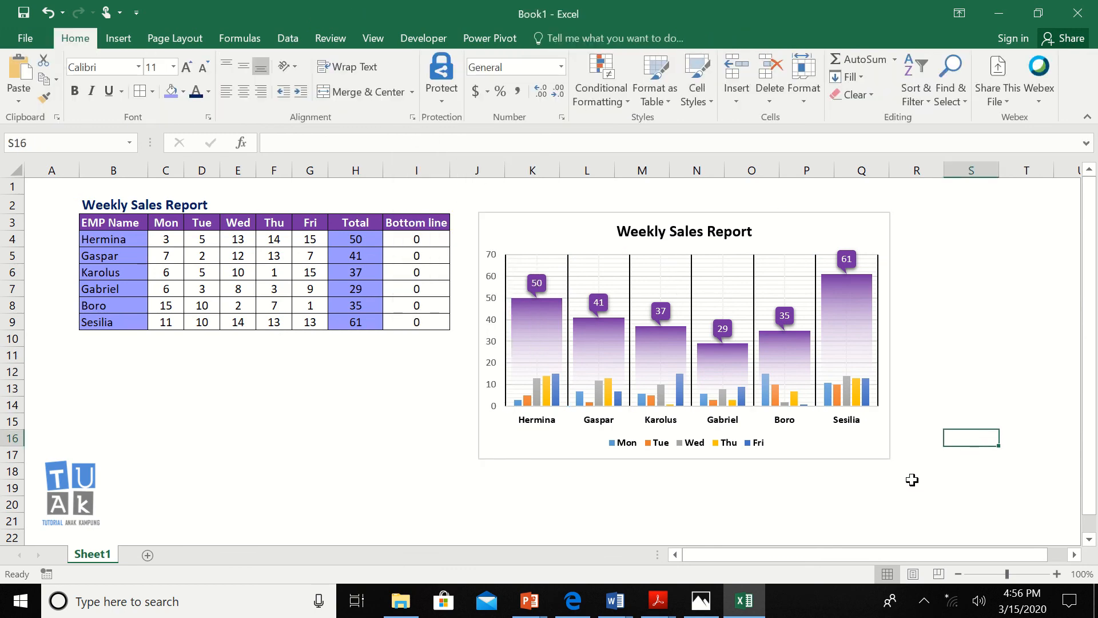
Remove the outline around the chart area by setting it to No Outline.
click(878, 457)
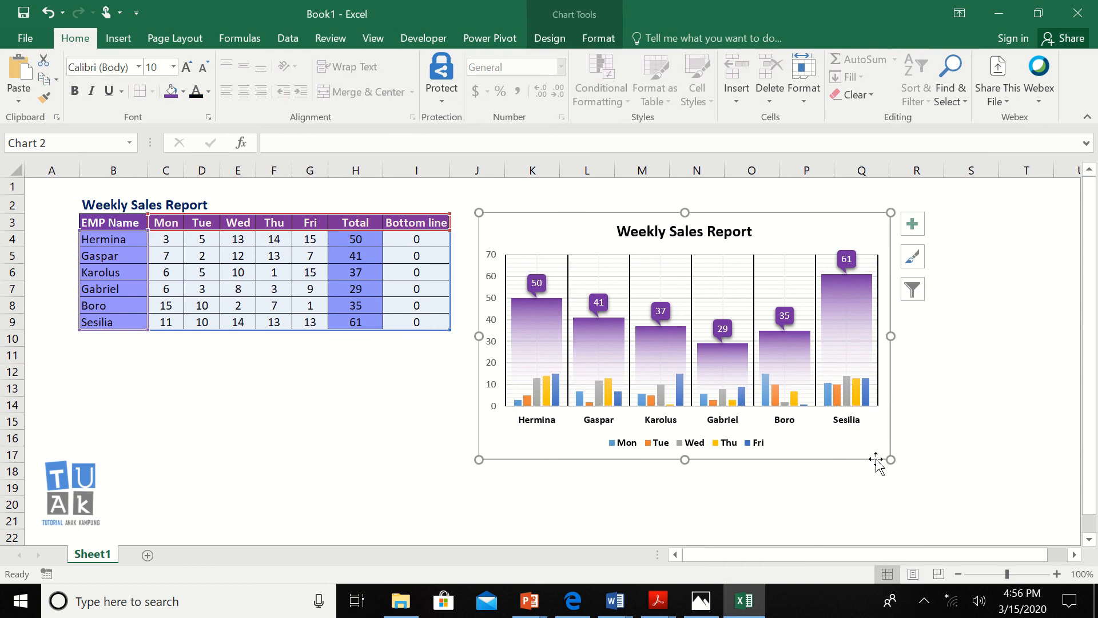
click(924, 422)
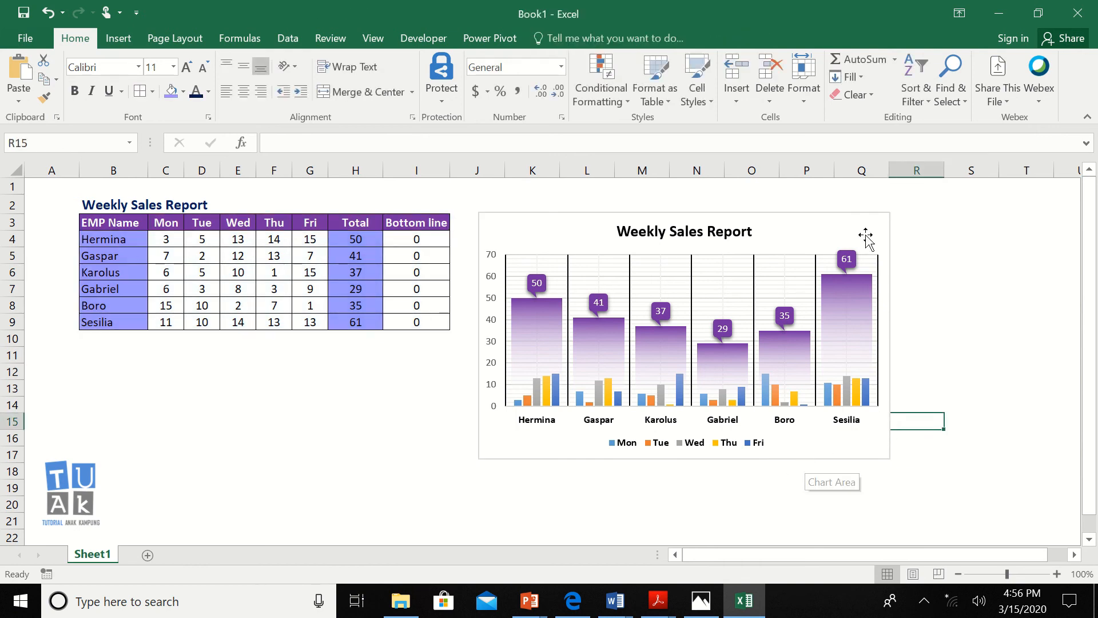
click(843, 216)
click(602, 41)
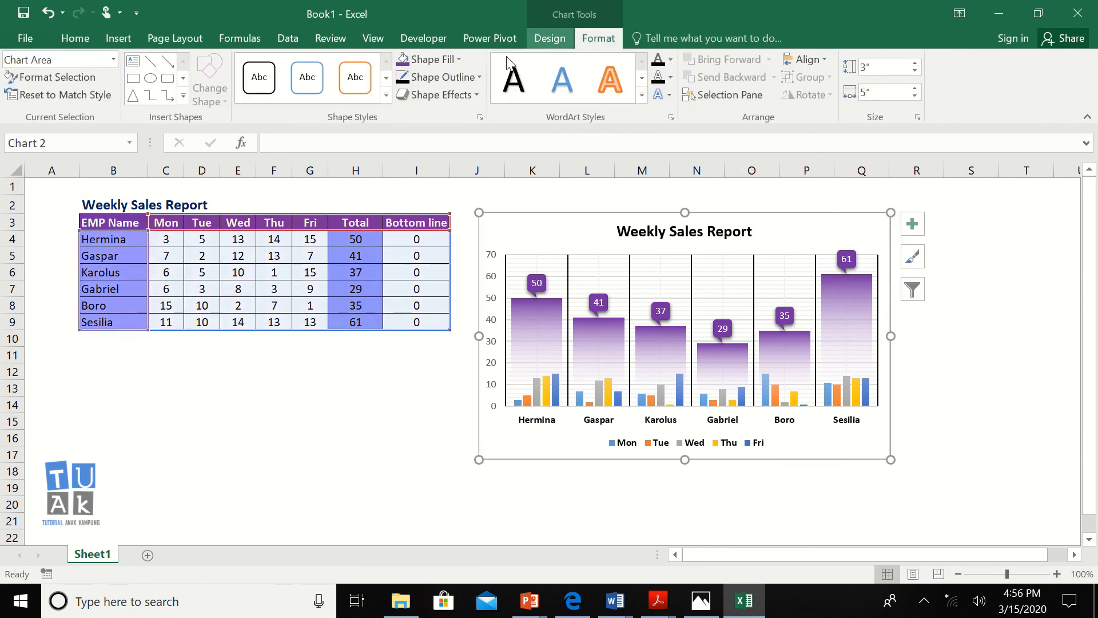
click(460, 74)
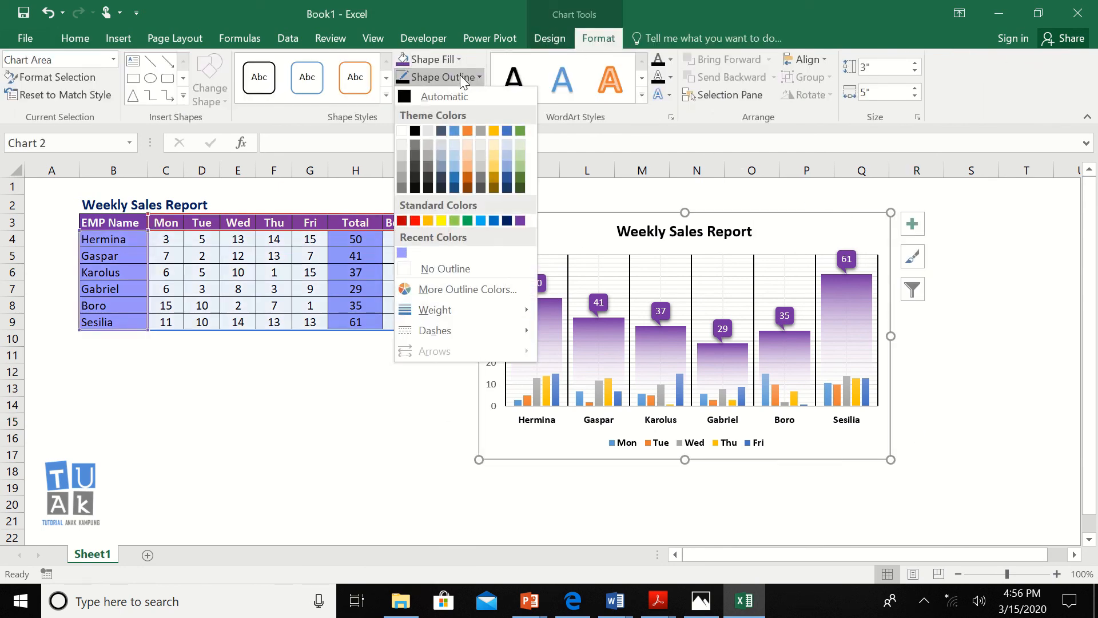
click(449, 263)
click(971, 404)
Enlarge the chart from its lower-right corner so that it extends to about column T and row 21.
click(884, 456)
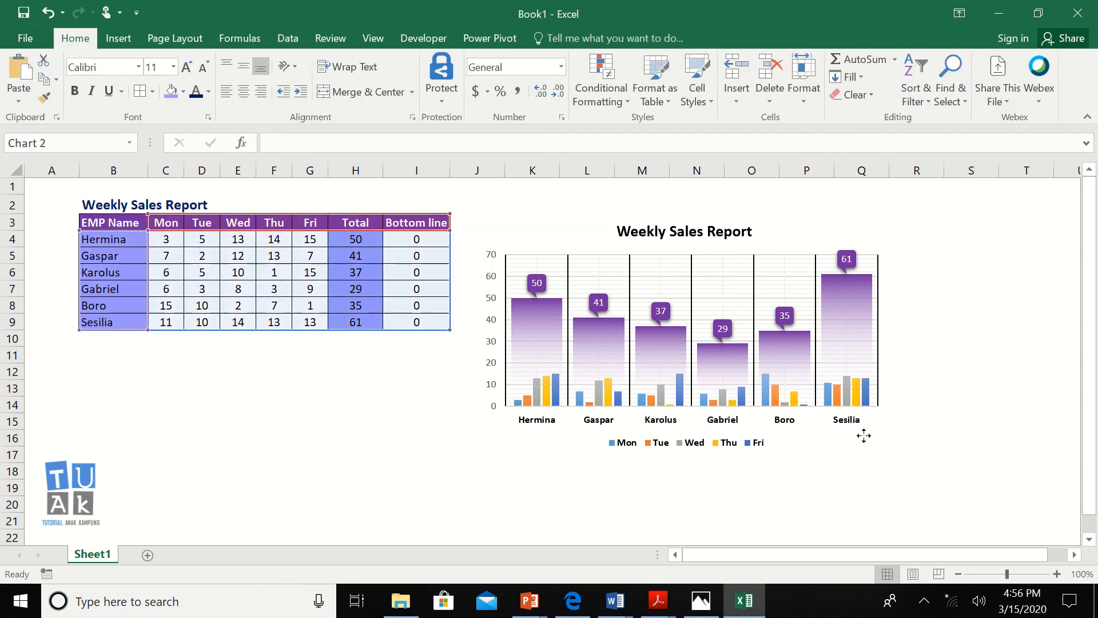
drag(890, 459, 1036, 520)
click(377, 404)
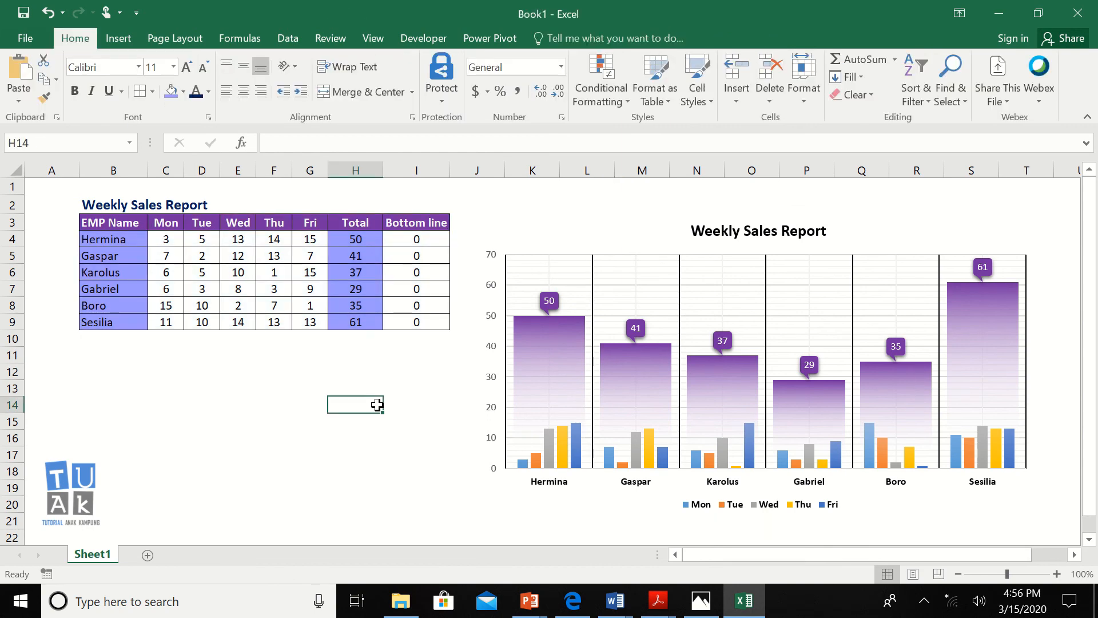